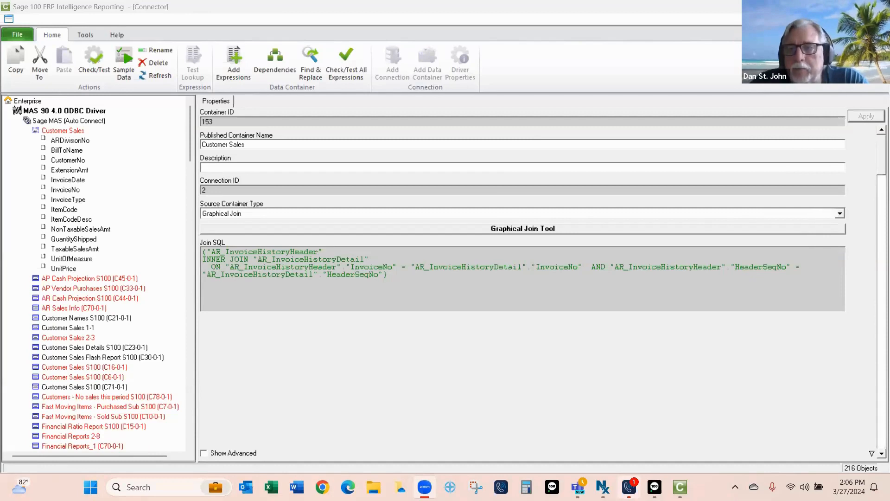
Step: Switch to Sage 100 to view the Sage Intelligence Reporting module's tasks and return to the Connector
left_click(227, 20)
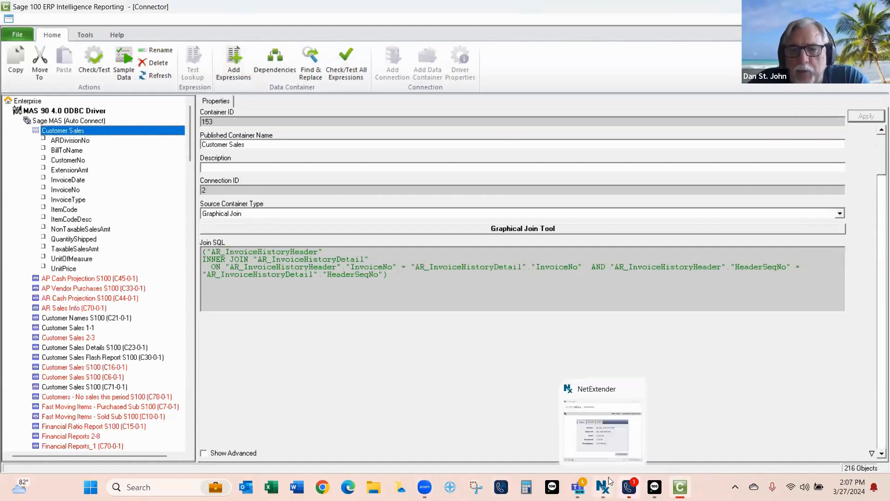
mouse_move(629, 487)
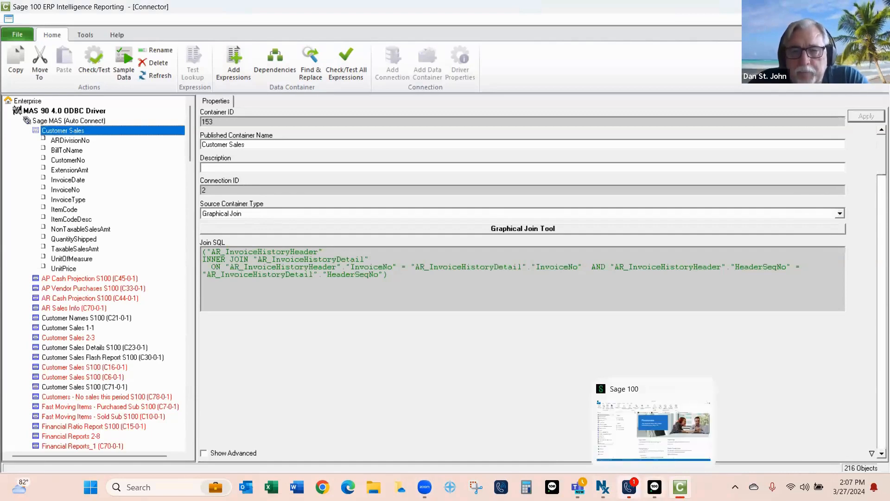
left_click(654, 487)
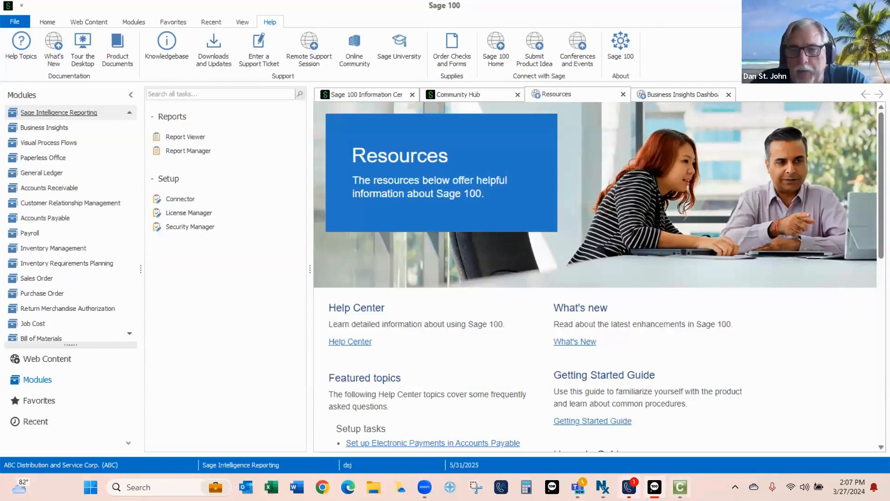
left_click(680, 487)
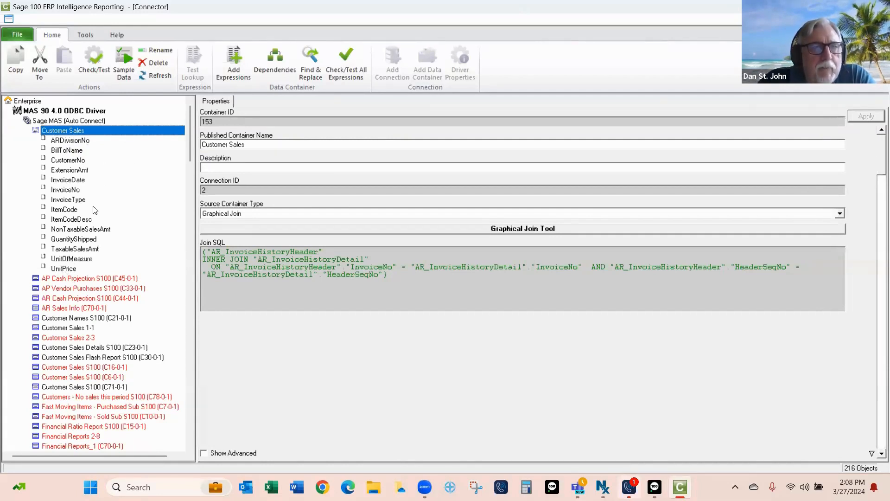
Step: Add an Excel Formula expression named Customer to the Customer Sales container
mouse_move(71, 164)
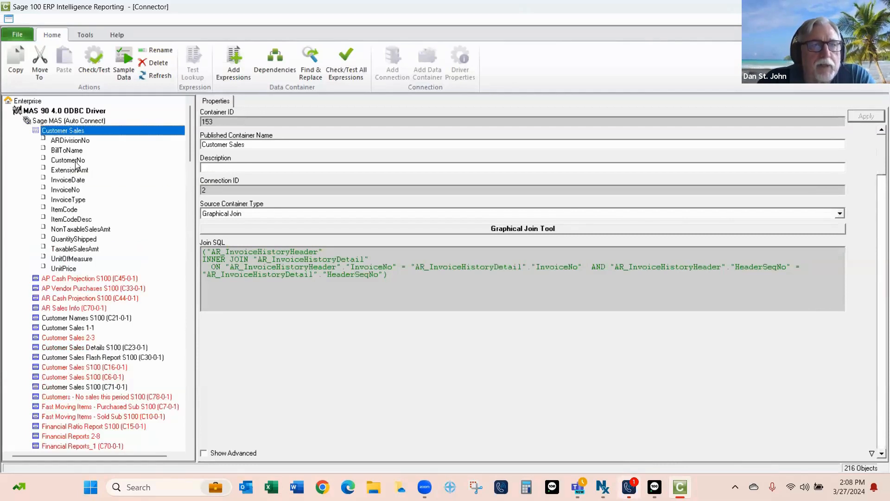
right_click(66, 134)
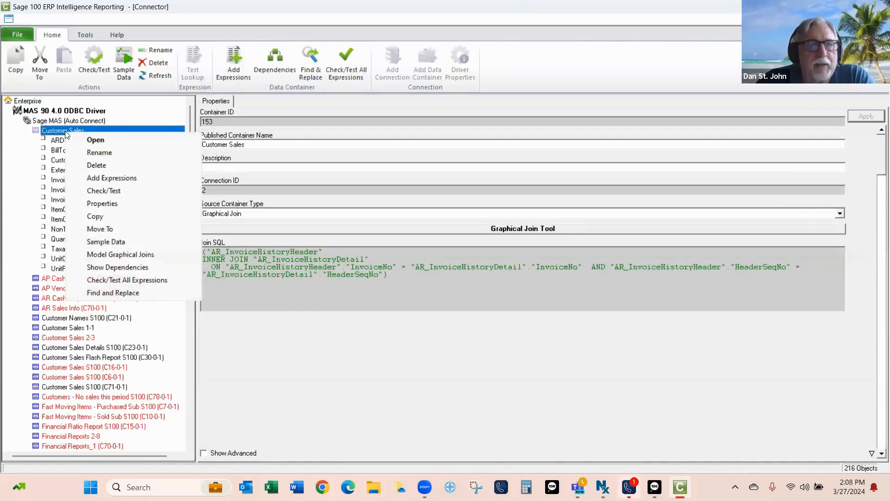
left_click(119, 179)
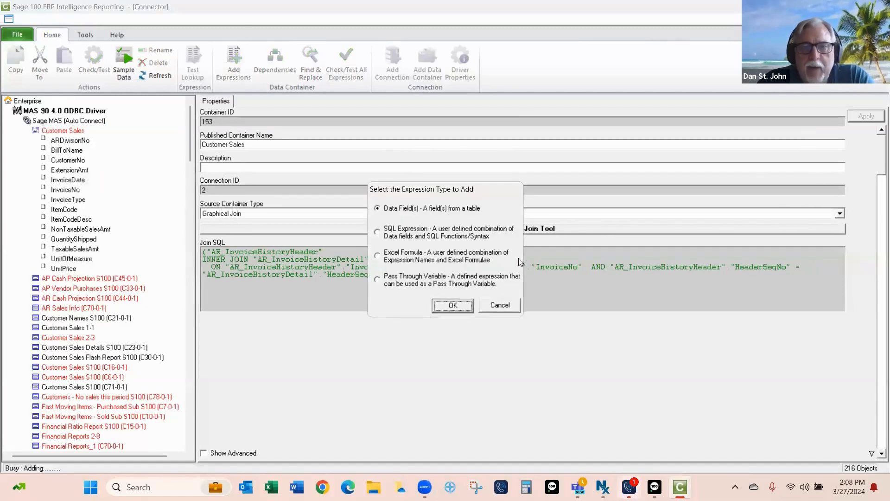
left_click(377, 256)
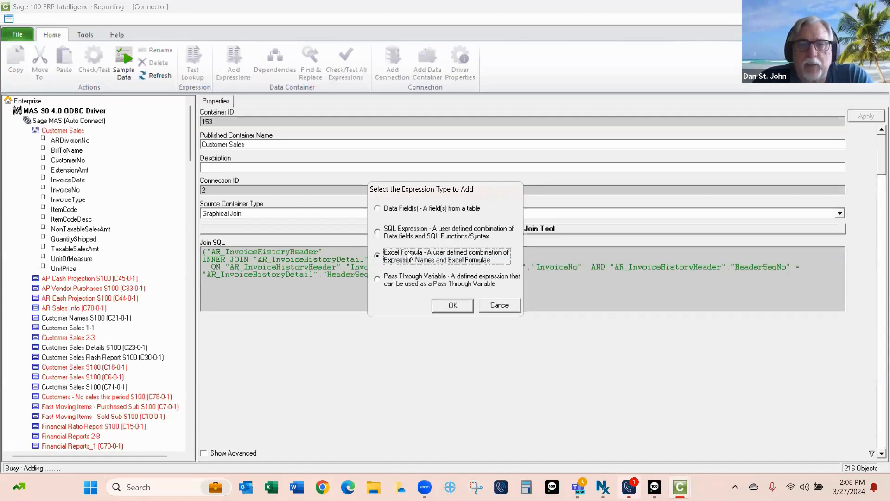
left_click(451, 306)
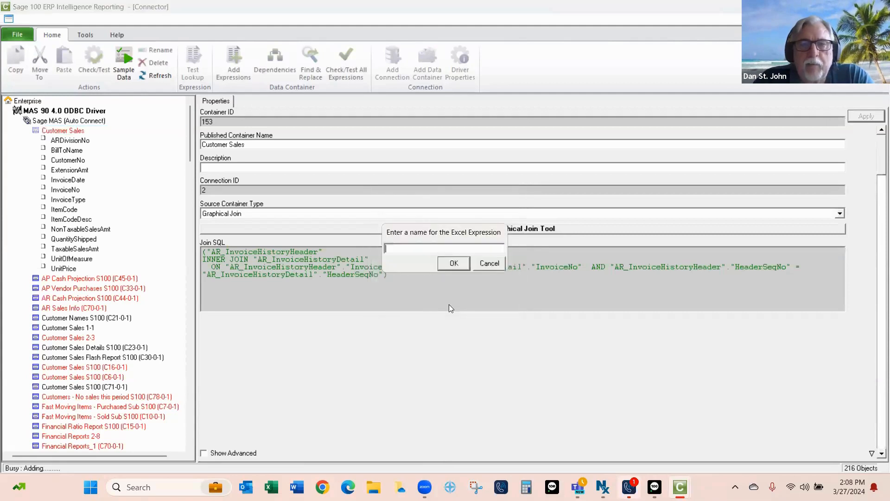
type("C")
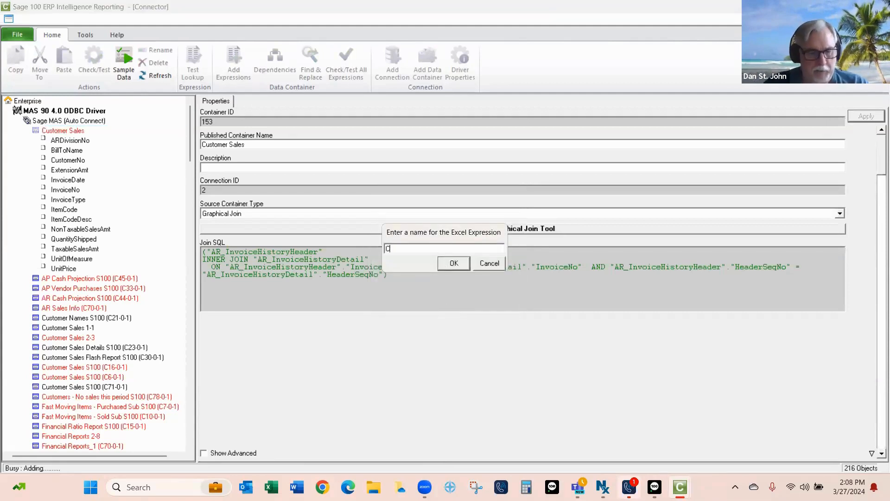
type("ustomer")
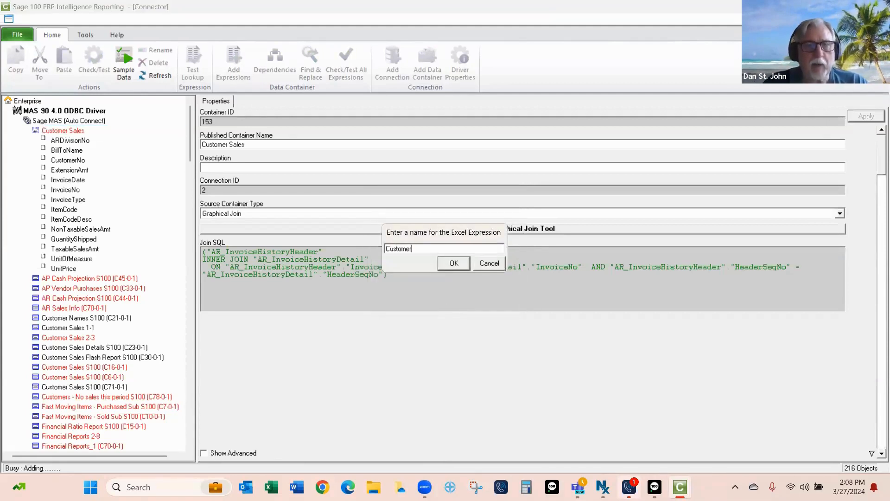
key("Return")
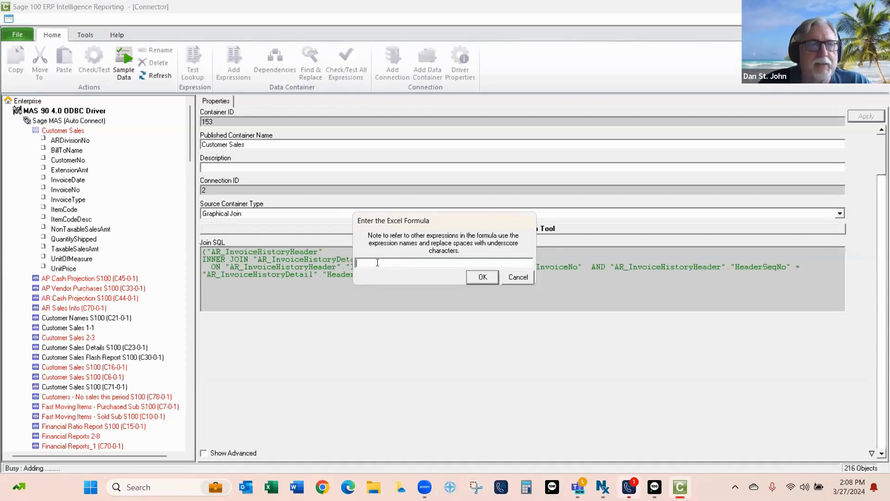
Step: Enter ARDivisionNo + "-" + CustomerNo as the Customer expression's formula and accept it
type("AR")
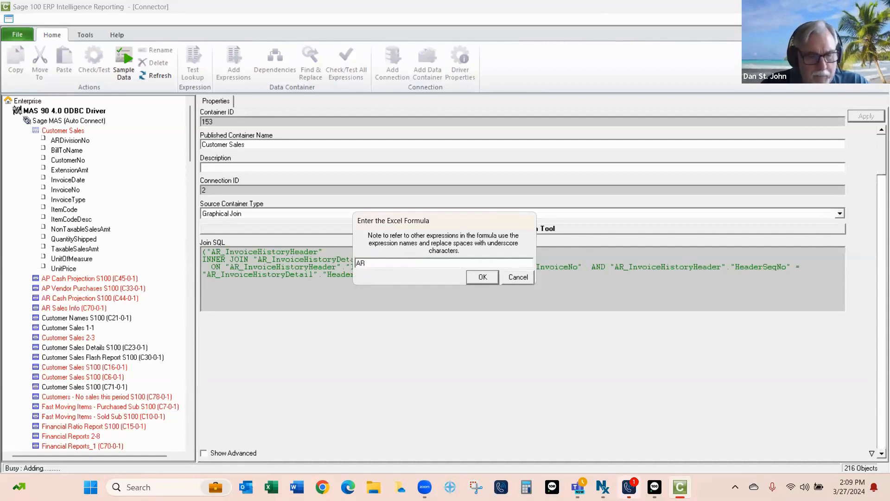
type("Division")
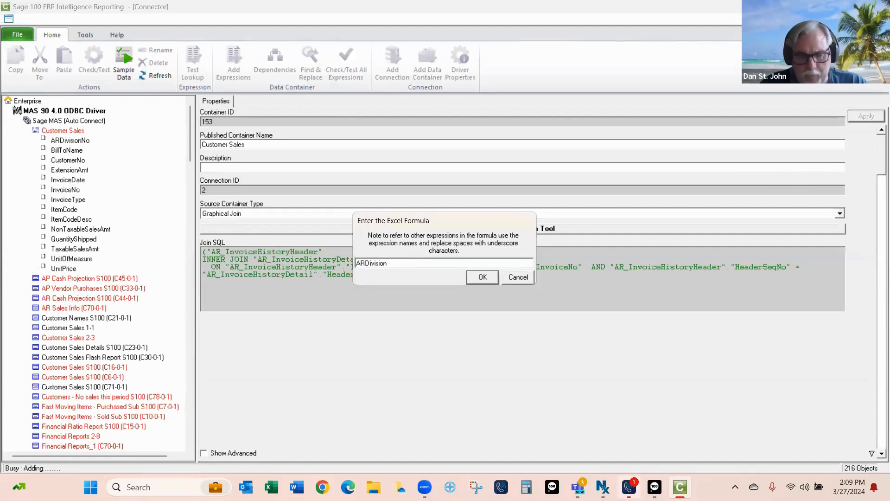
type("M")
key("BackSpace")
type("No")
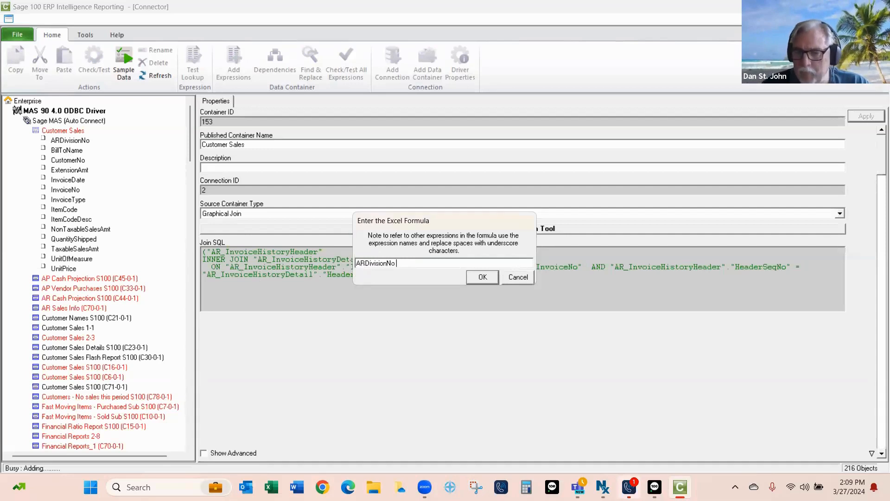
type(" +")
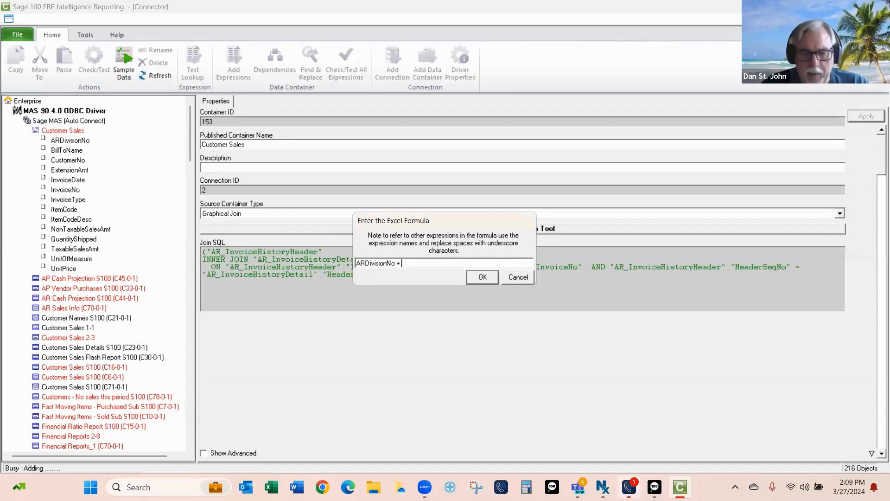
type(" \"")
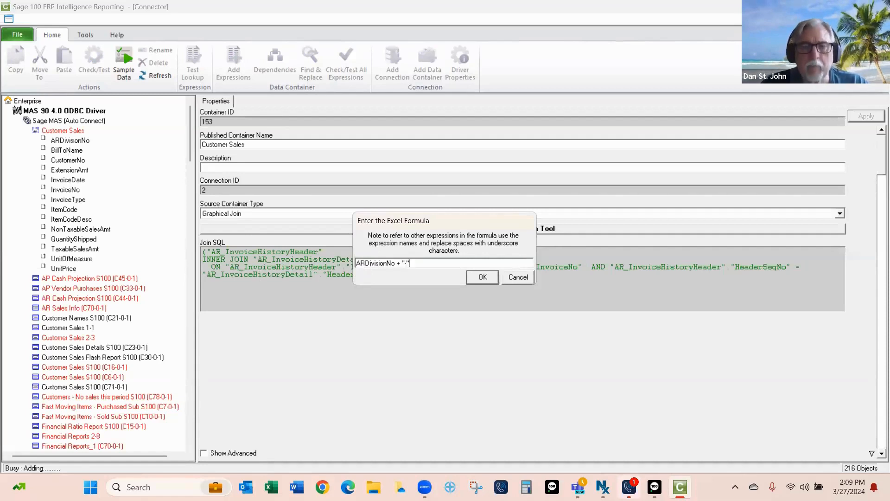
type("-")
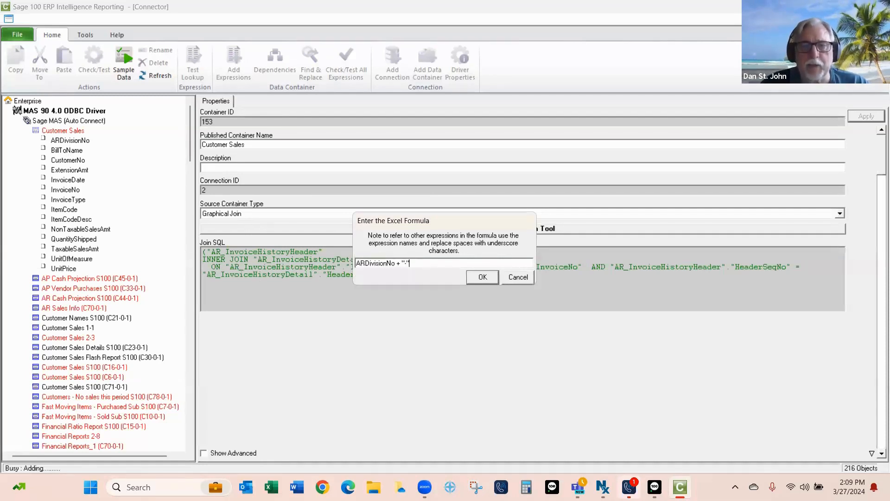
type("\" +")
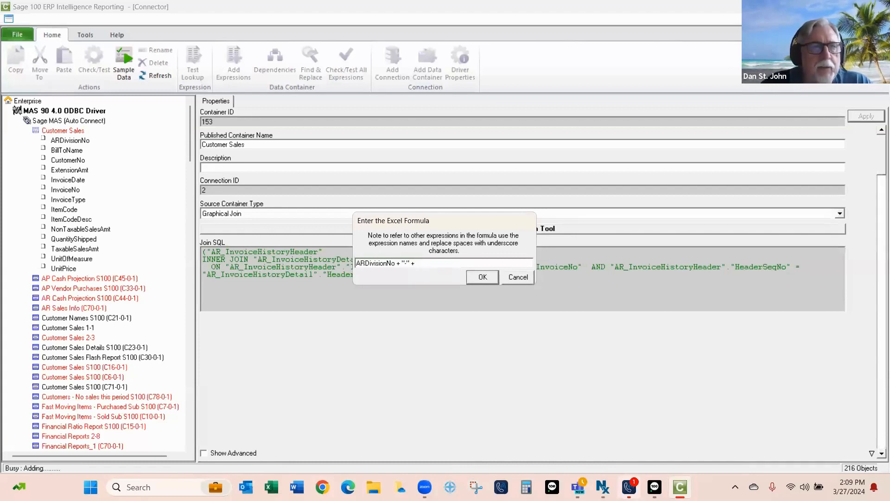
type(" Customer")
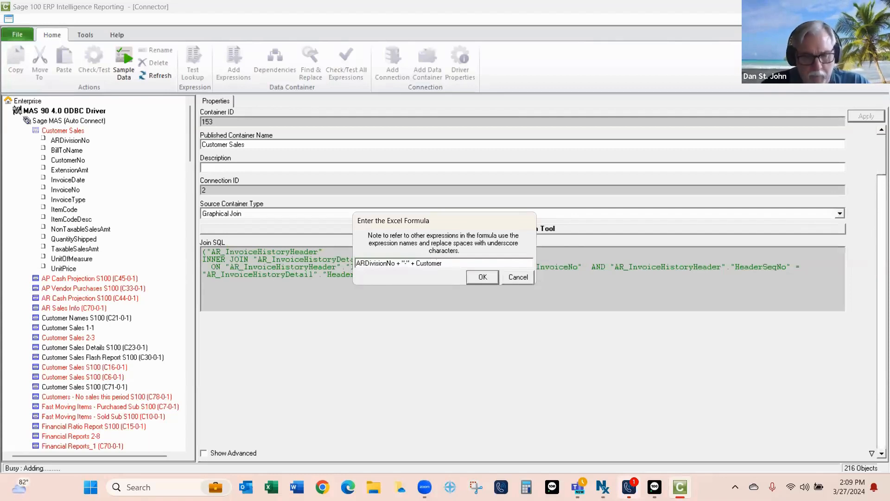
type("No")
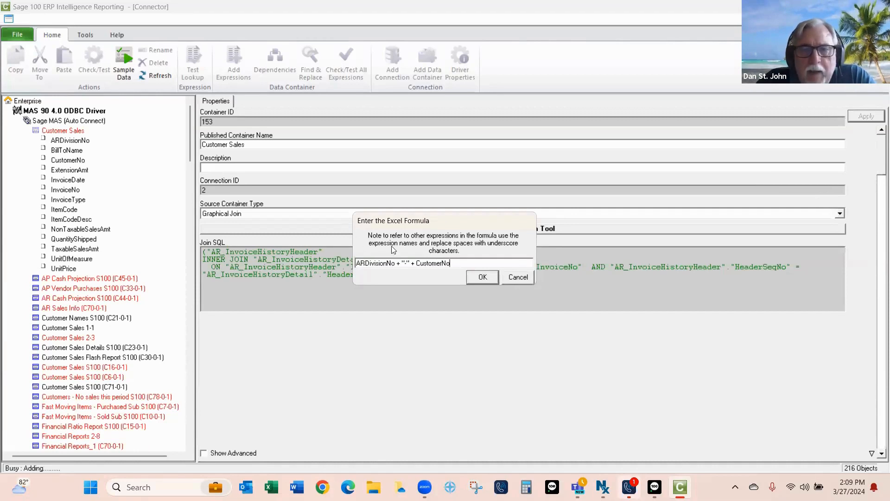
left_click(485, 279)
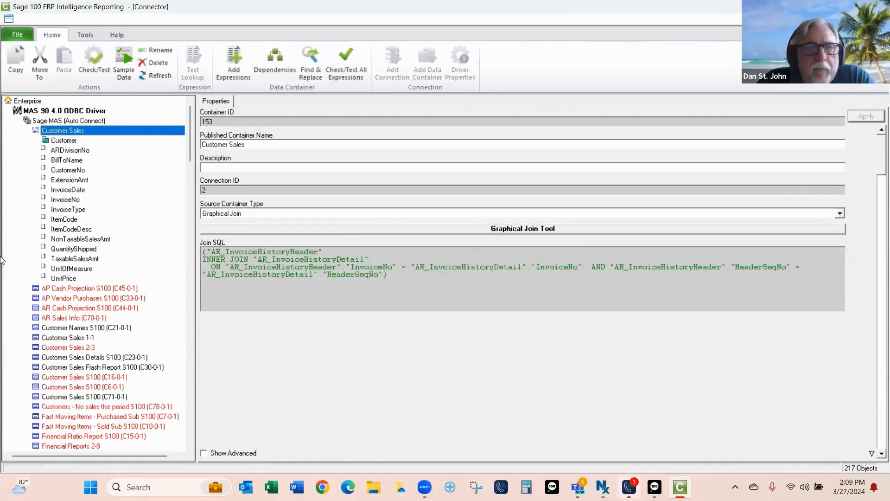
Step: Run Check/Test on the Customer expression and dismiss the result
left_click(72, 141)
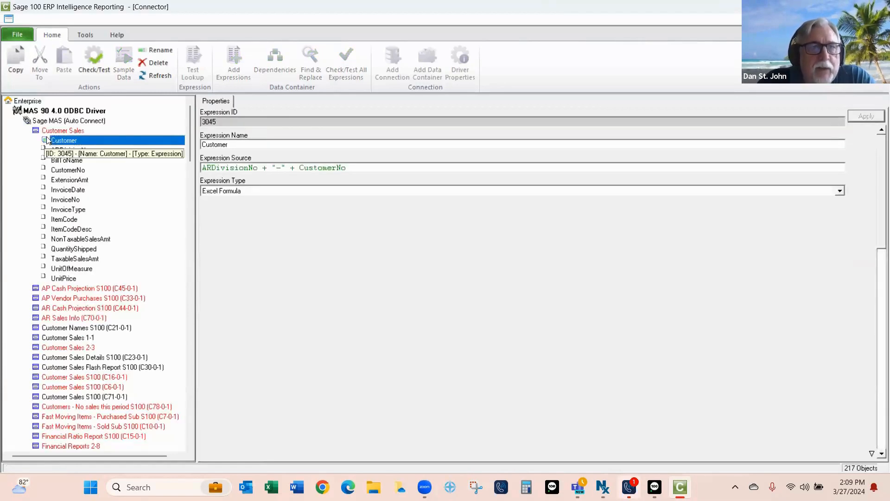
left_click(96, 59)
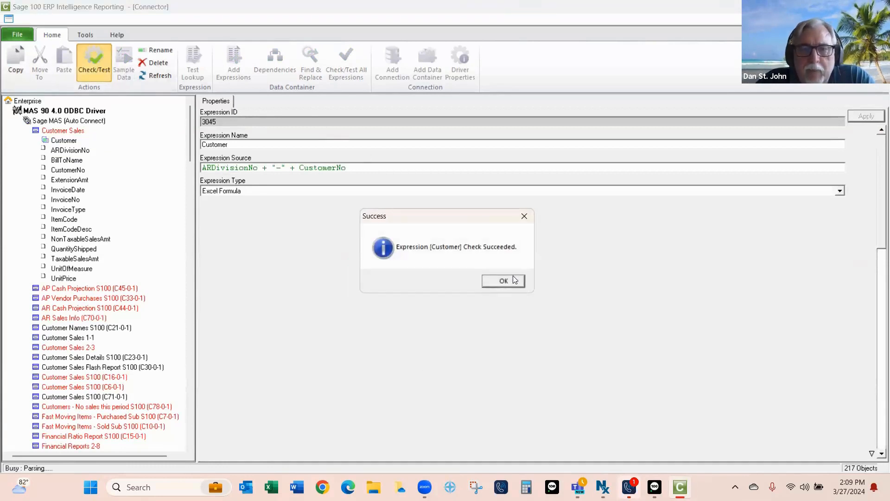
left_click(513, 283)
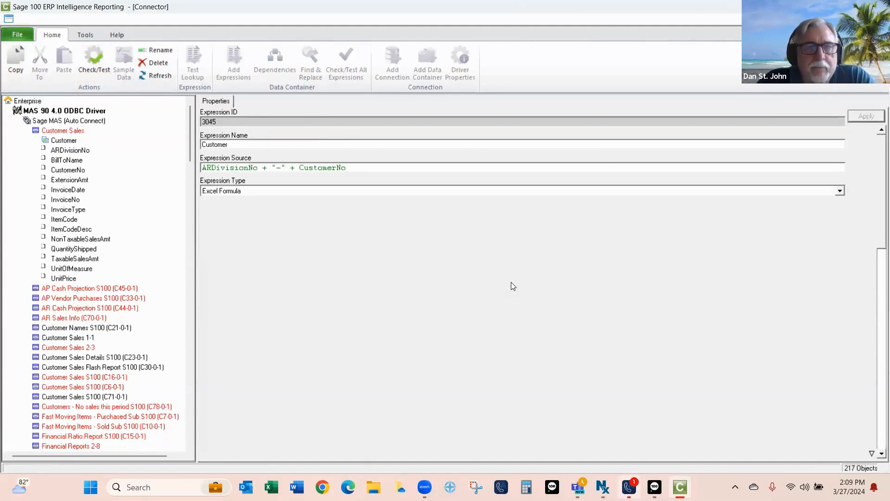
Step: Add another Excel Formula expression to the Customer Sales container and name it Item
right_click(68, 133)
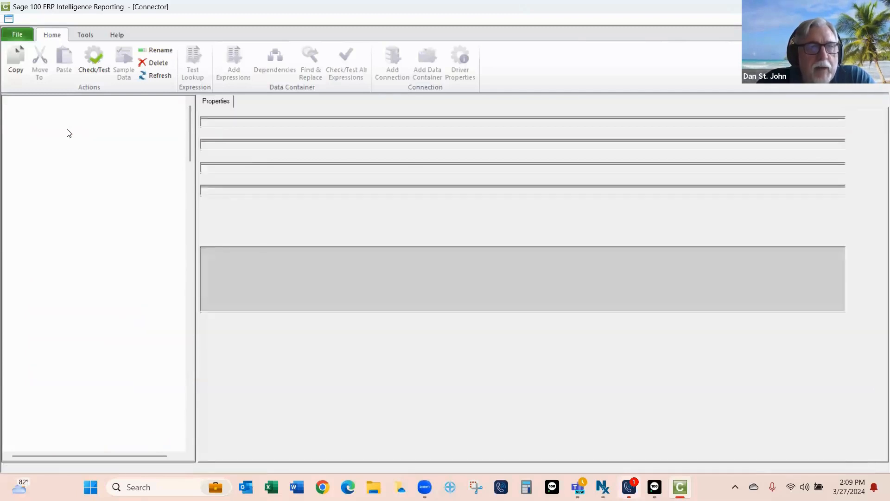
left_click(98, 175)
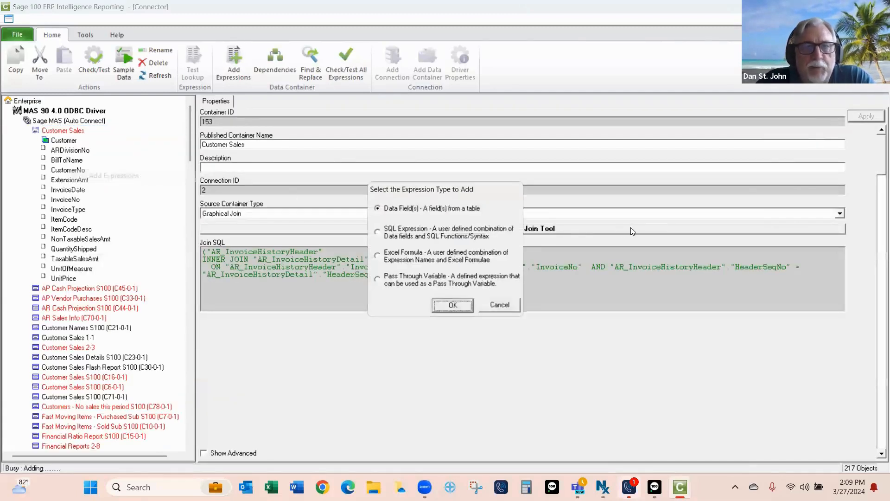
left_click(403, 260)
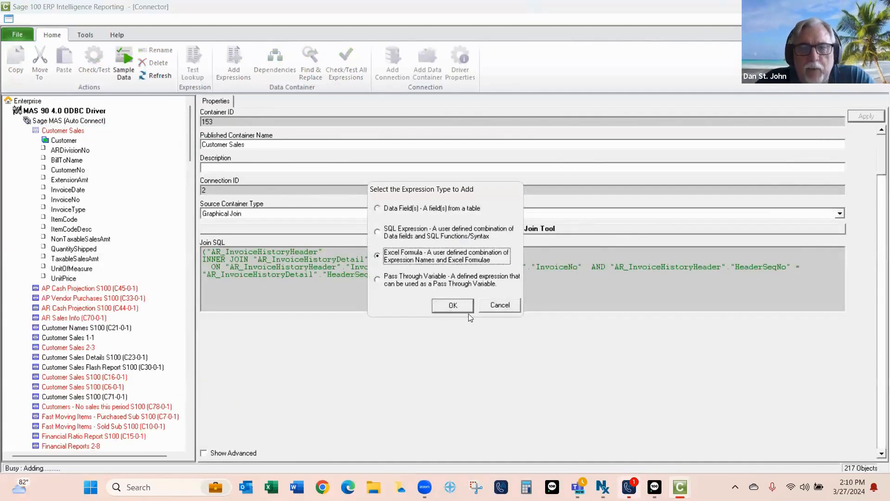
left_click(453, 306)
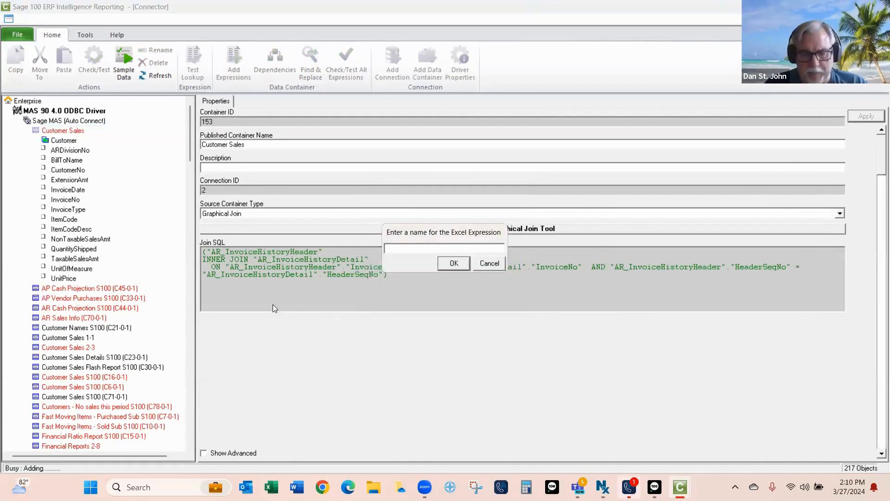
type("Item")
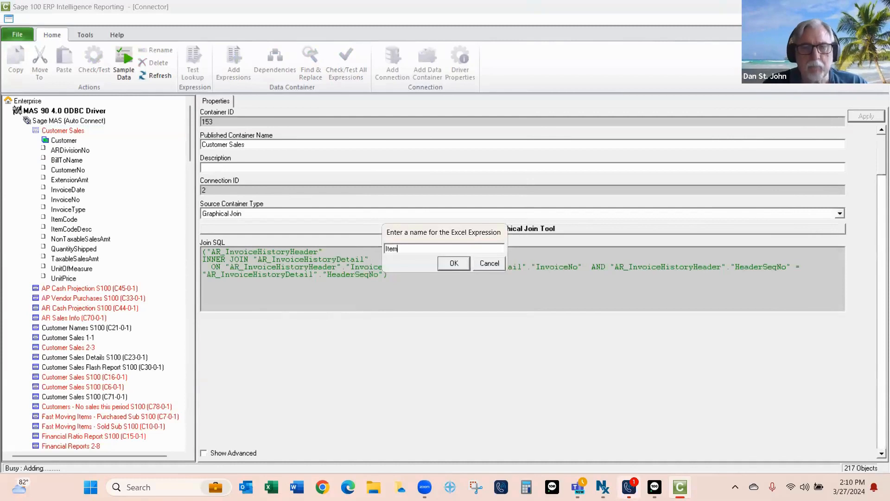
key("Return")
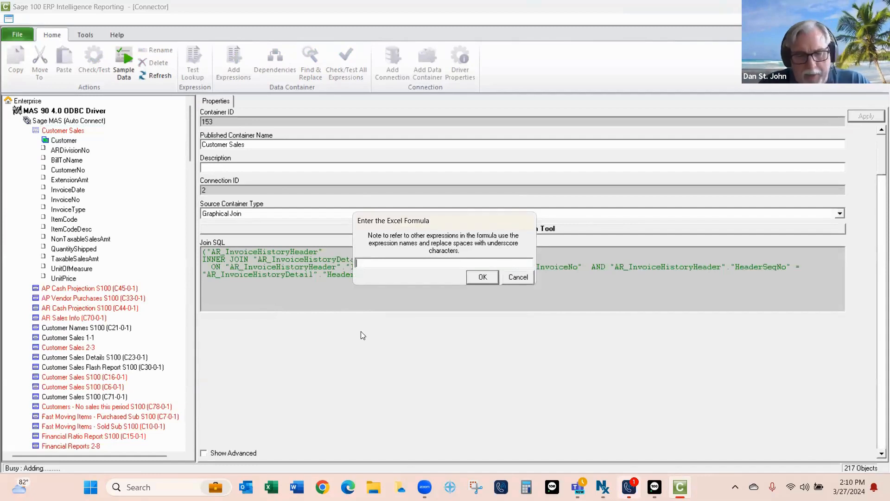
Step: Enter ItemCode + ItemCodeDescription as the Item expression's Excel formula and accept it
type("Item")
type("Cos")
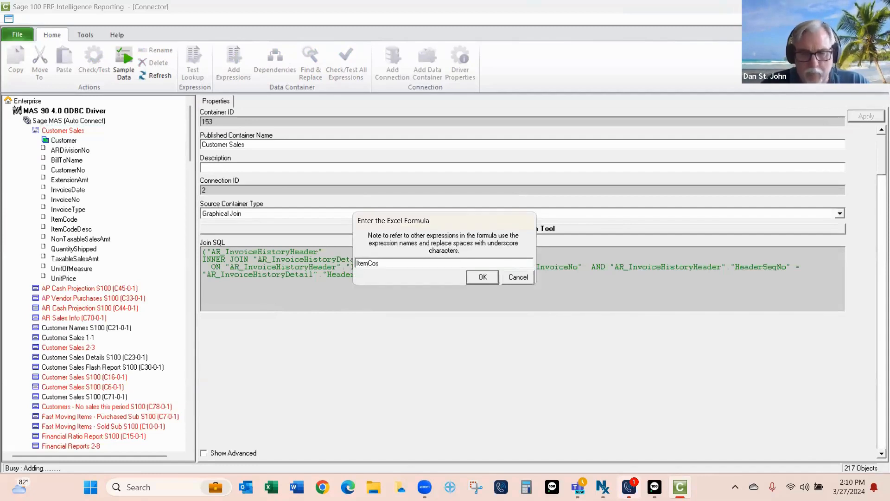
key("BackSpace")
type("de")
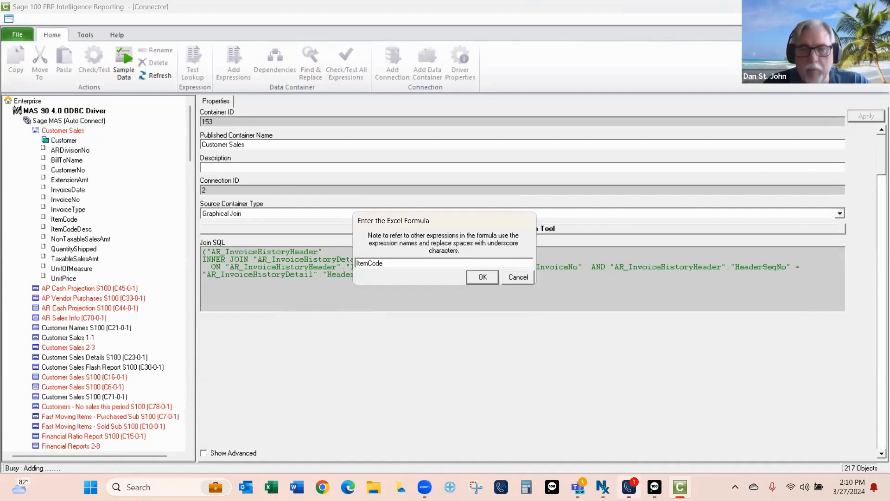
type(" + ")
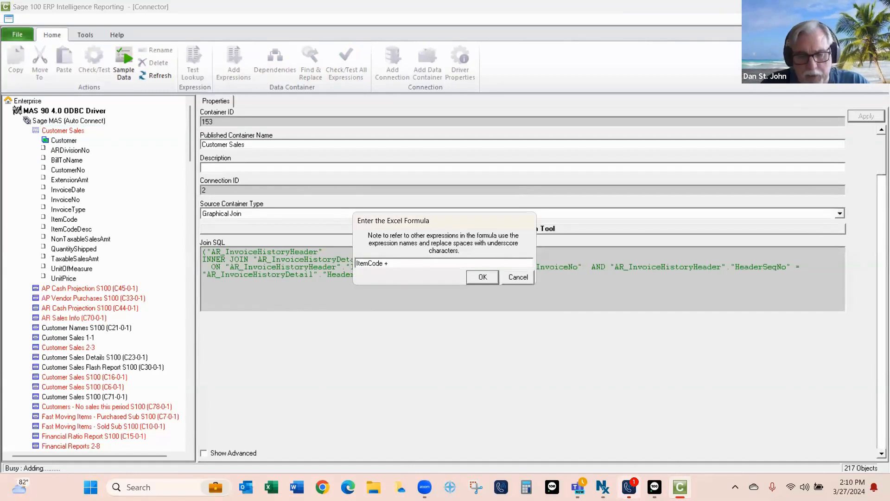
type("Item")
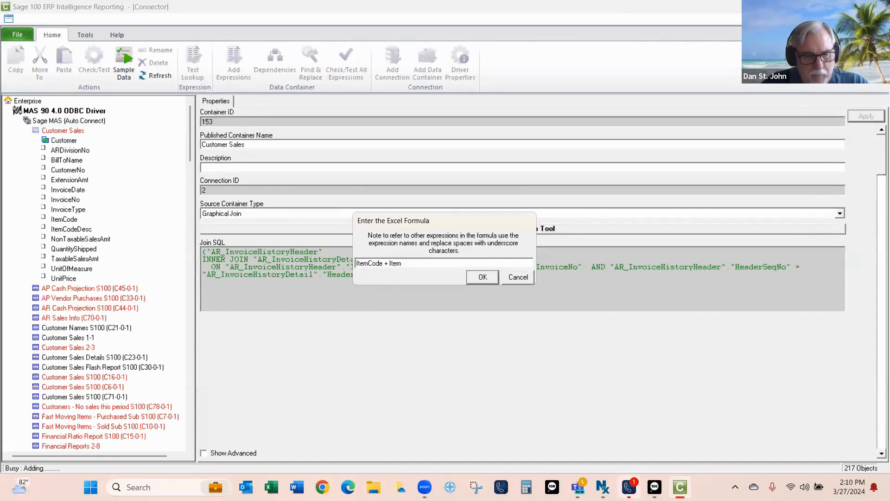
type("Code")
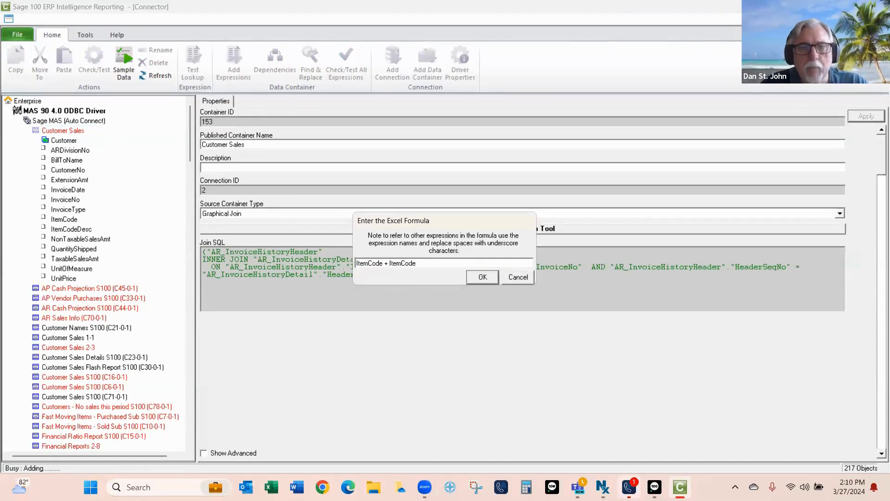
type("Descr")
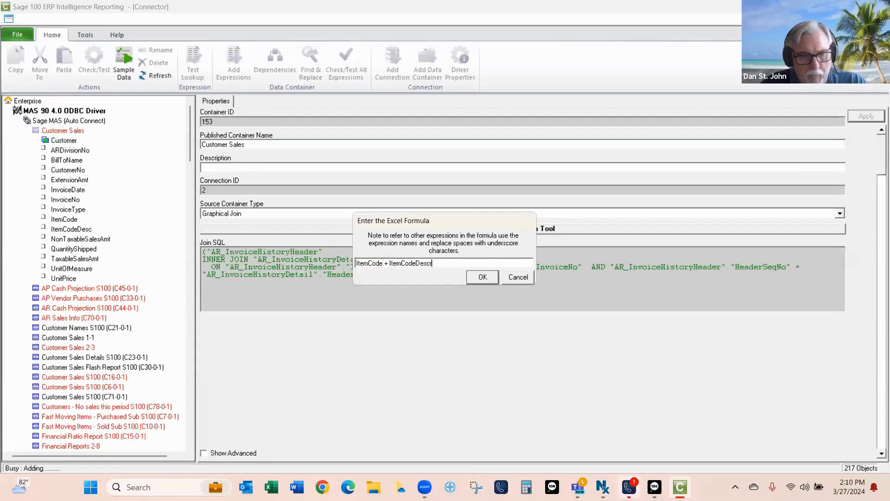
type("iption")
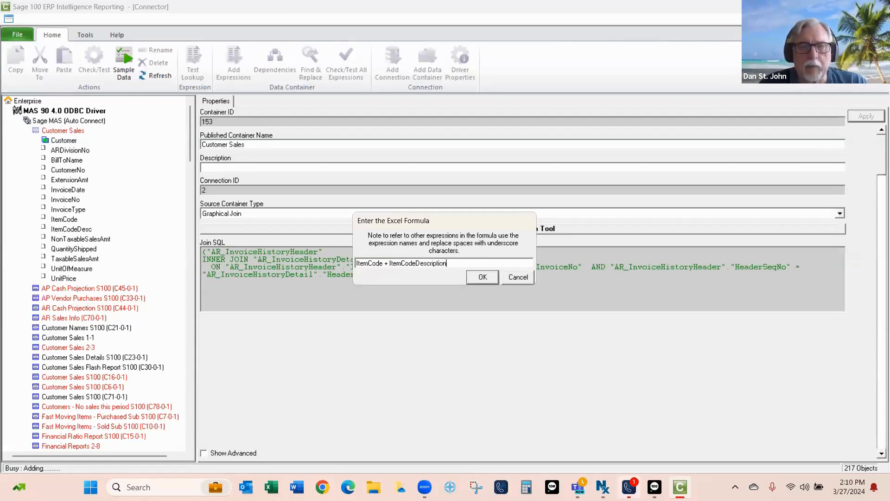
key("Return")
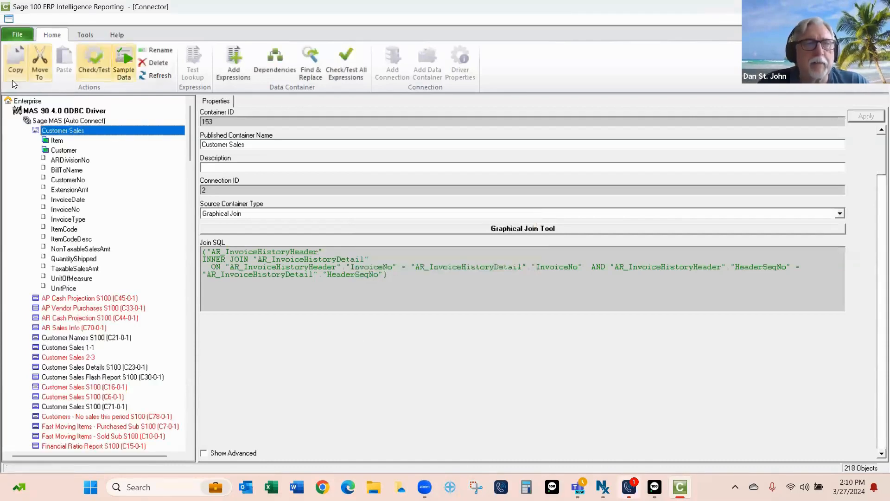
Step: Run Check/Test on the Item expression and dismiss the result
left_click(57, 140)
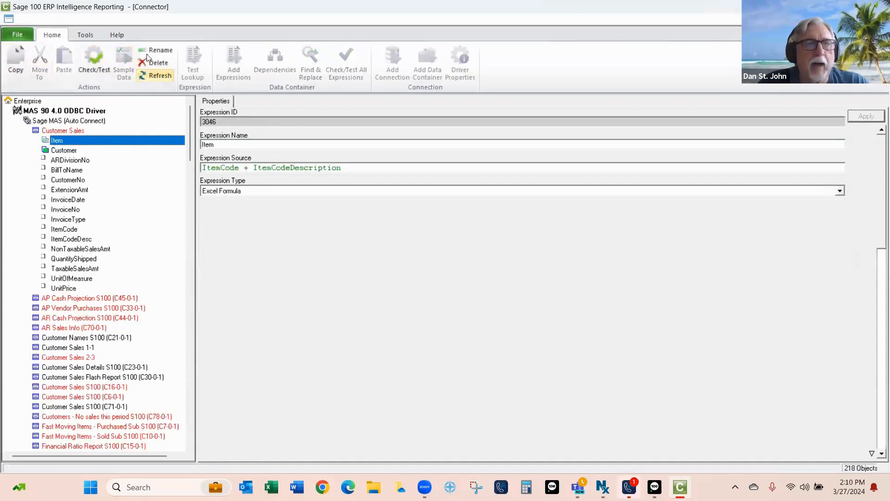
left_click(102, 52)
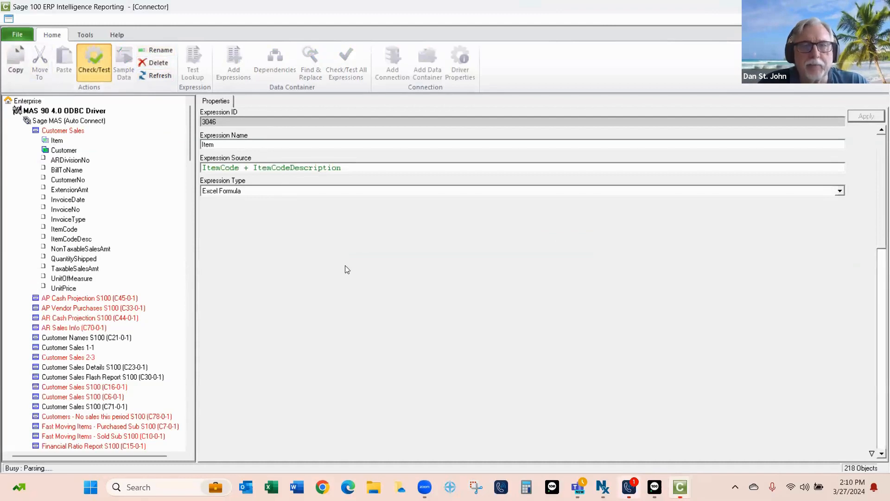
left_click(498, 281)
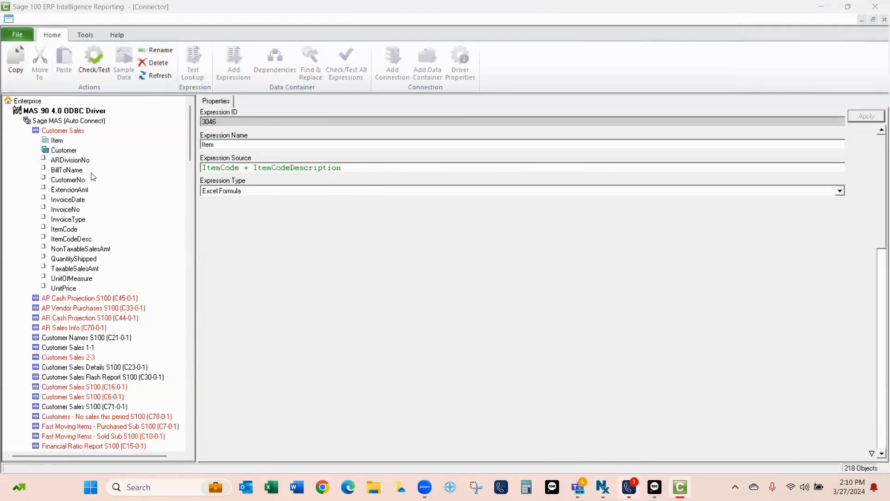
Step: Select the Customer Sales container, and open the Report Manager from the Sage 100 desktop
left_click(64, 132)
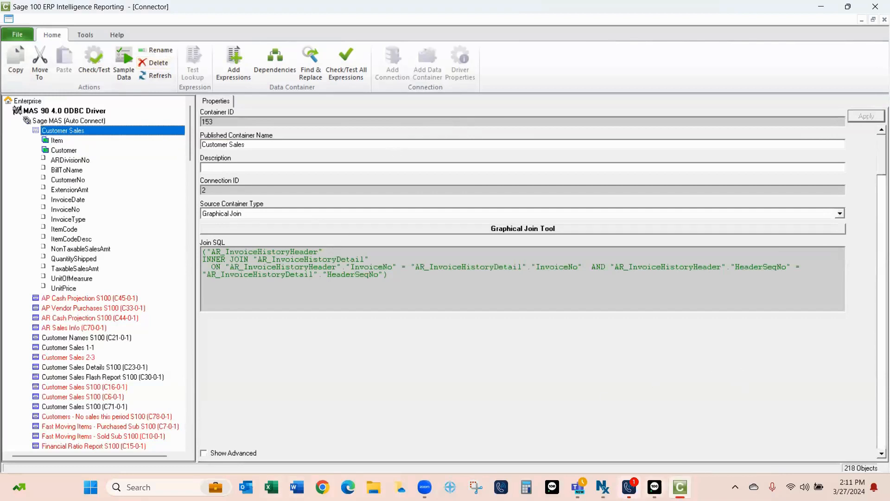
left_click(655, 487)
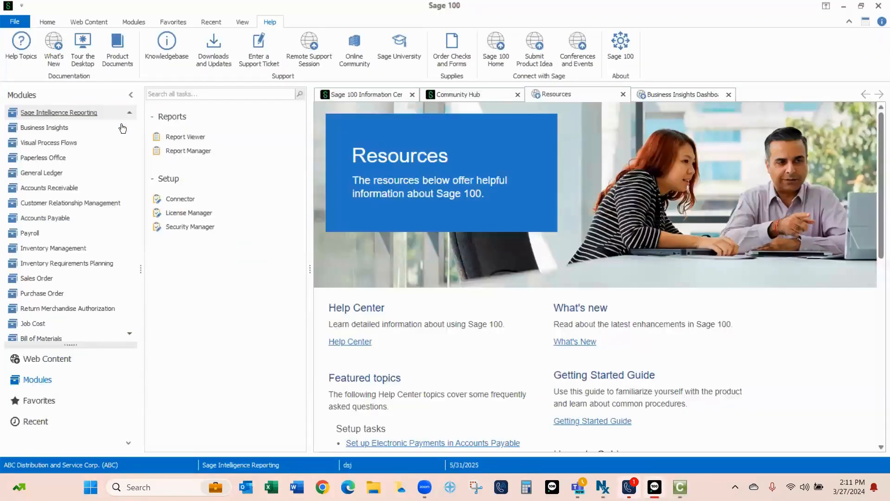
left_click(188, 151)
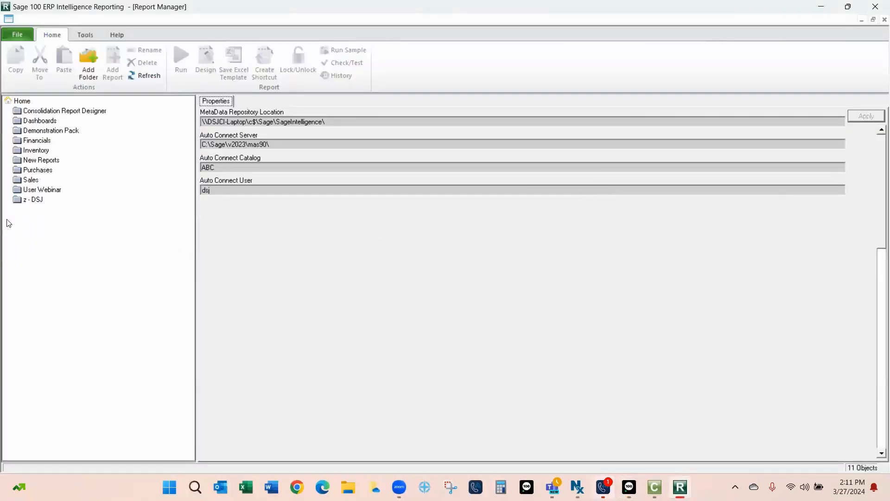
Step: Add a Standard Report named Customer Sales to the z - DSJ folder
left_click(37, 200)
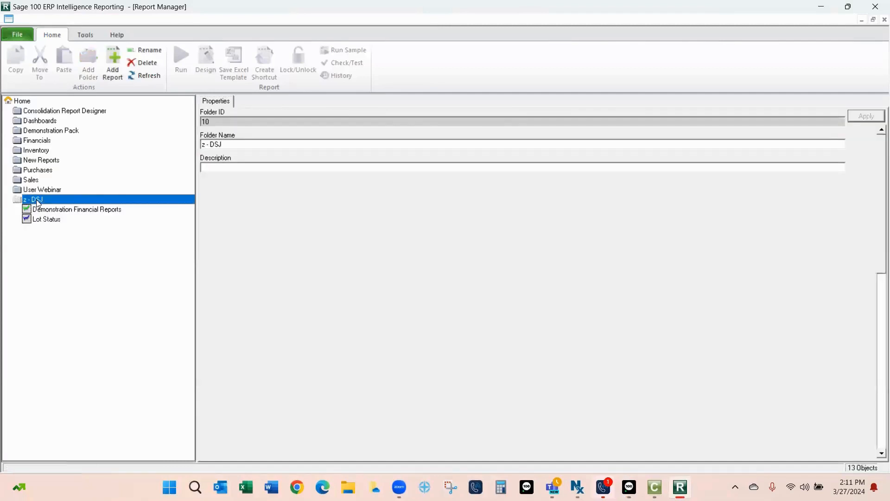
right_click(37, 200)
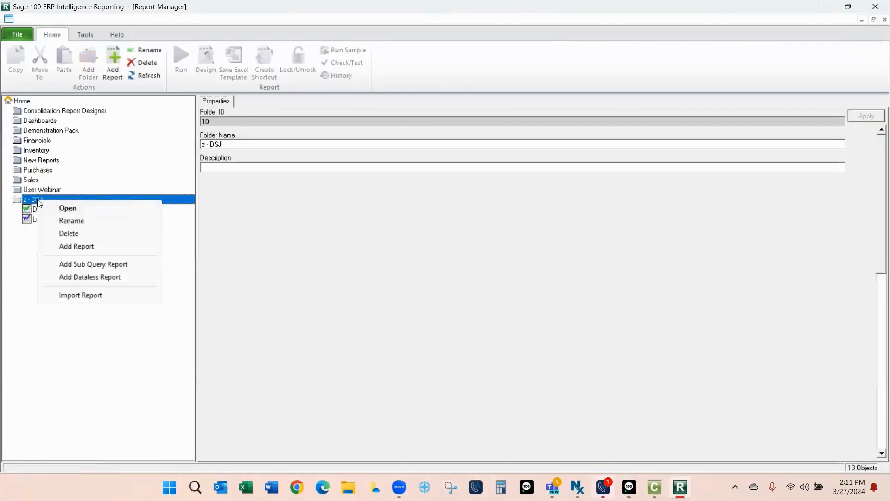
left_click(75, 246)
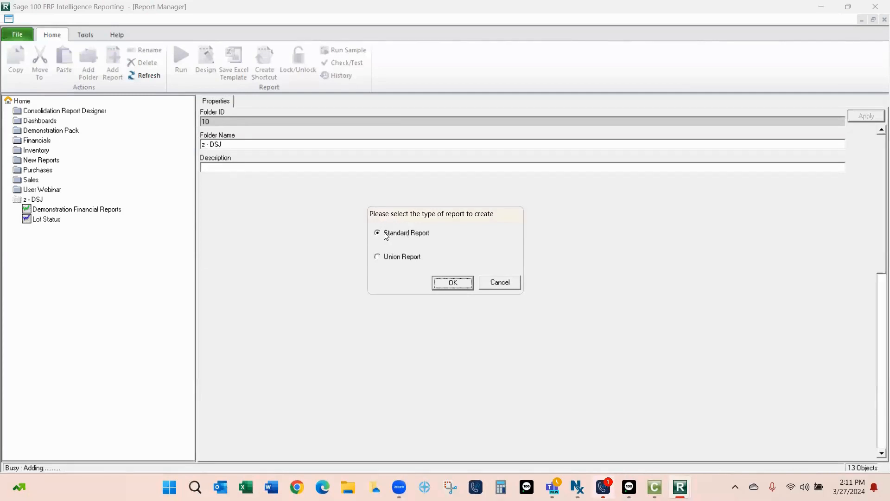
left_click(453, 283)
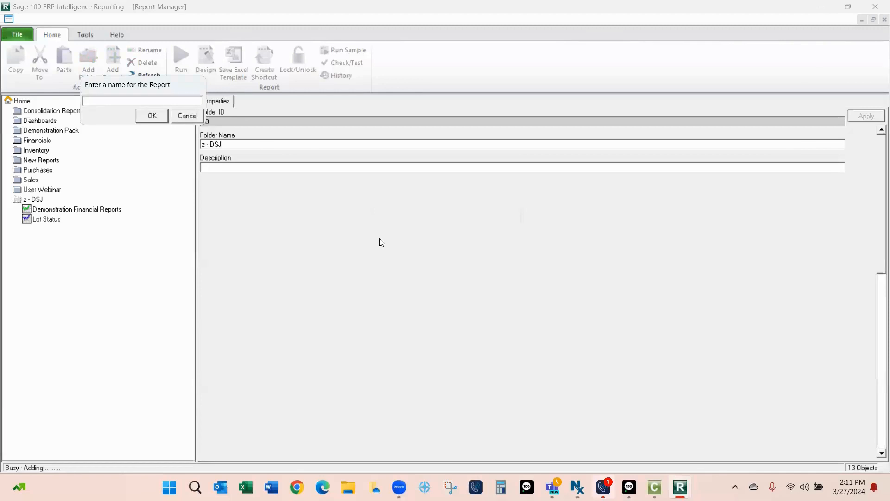
type("Customer Sales")
key("Return")
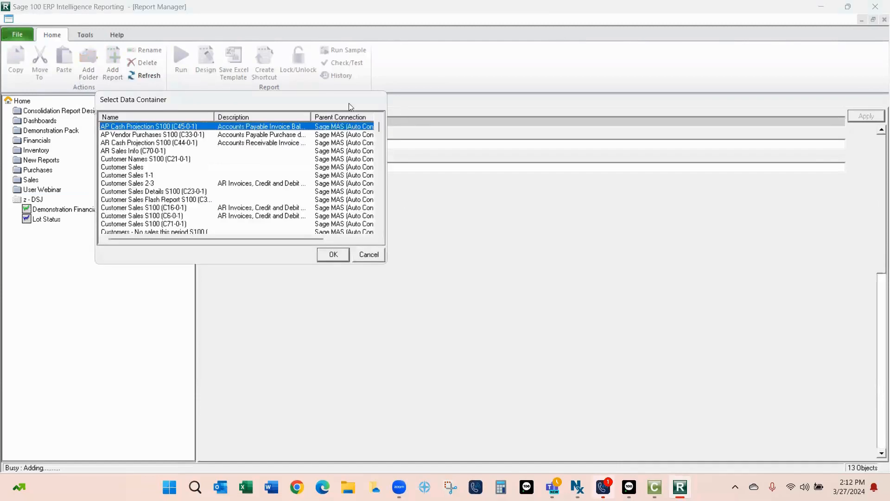
Step: Base the new report on the Customer Sales data container and include all of its column fields
left_click(111, 167)
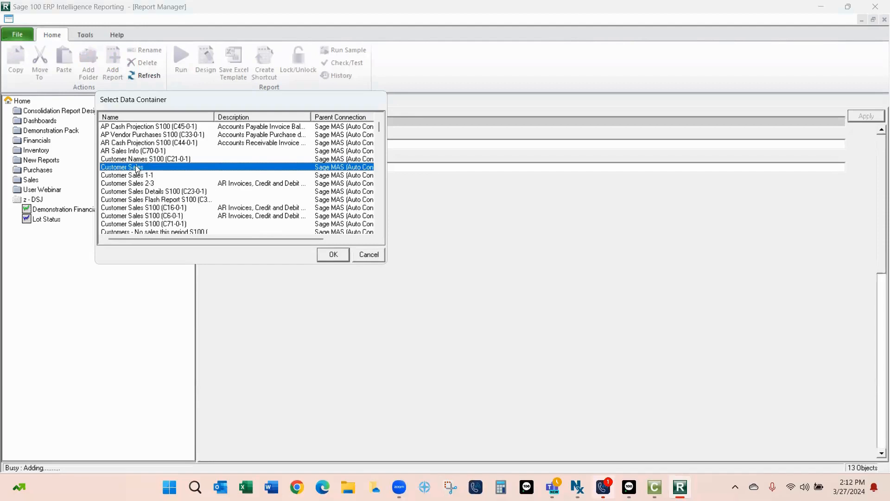
left_click(329, 255)
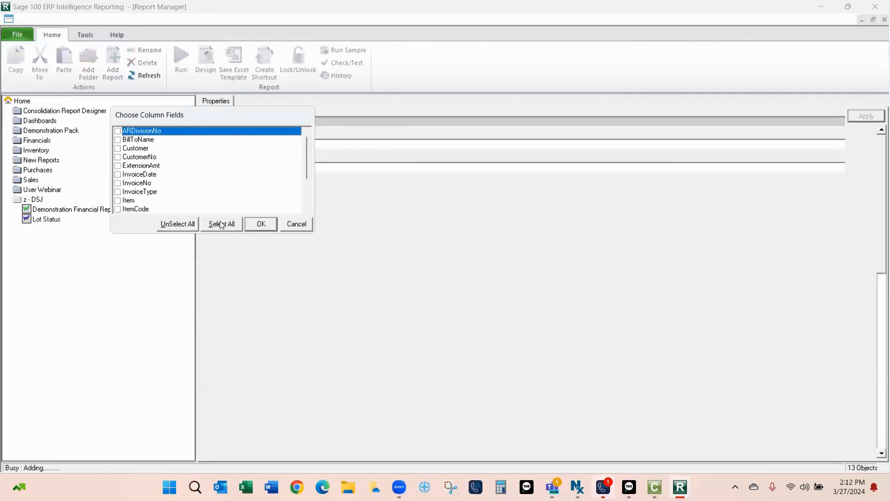
left_click(218, 224)
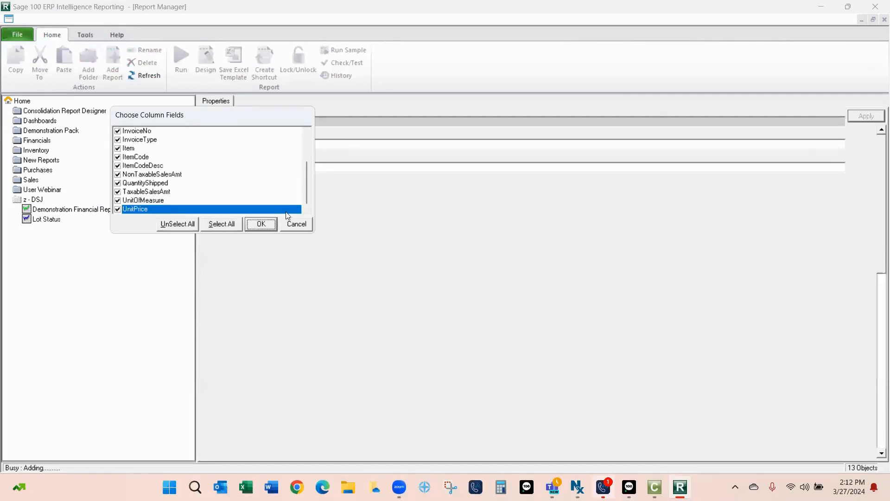
left_click(260, 224)
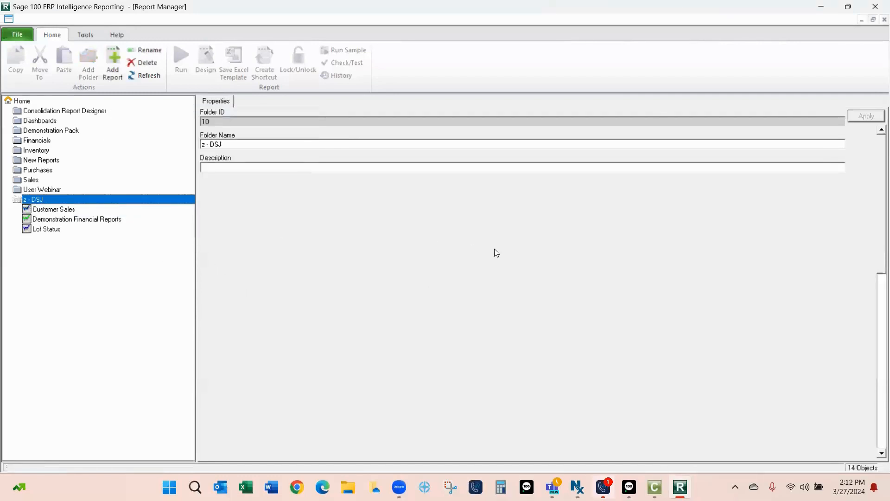
Step: Review the columns and filters of the new Customer Sales report
left_click(71, 210)
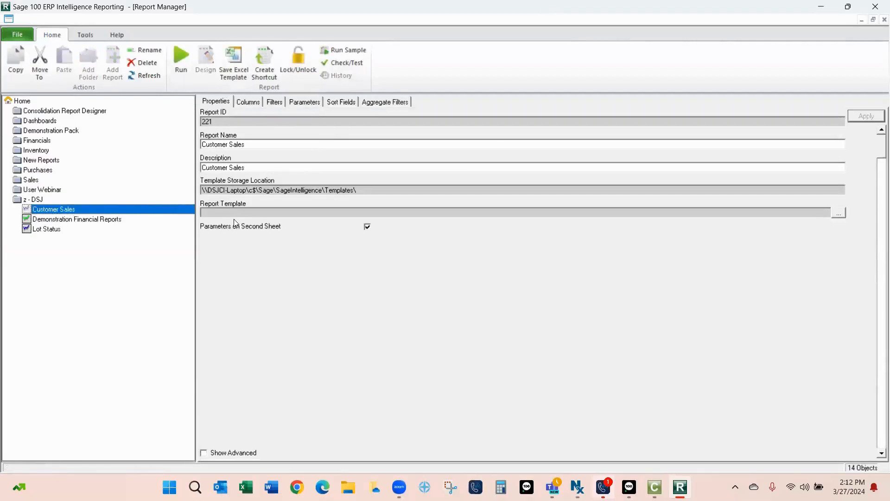
left_click(249, 102)
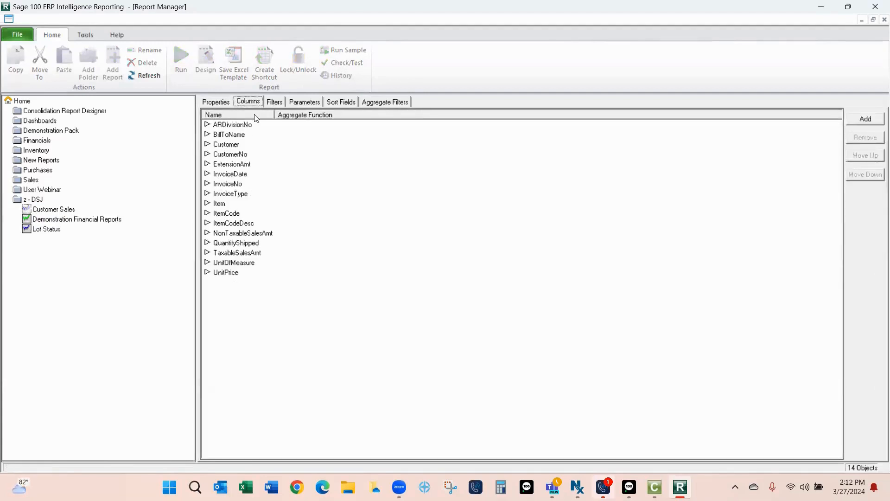
left_click(271, 104)
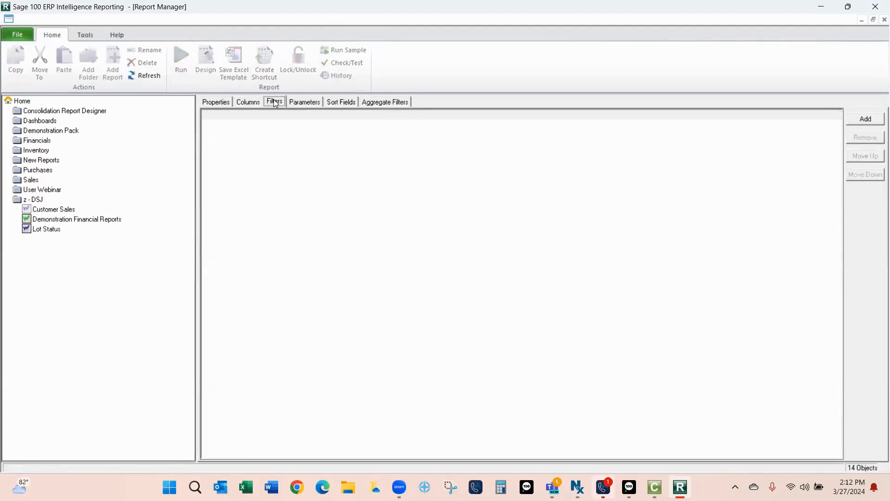
left_click(247, 102)
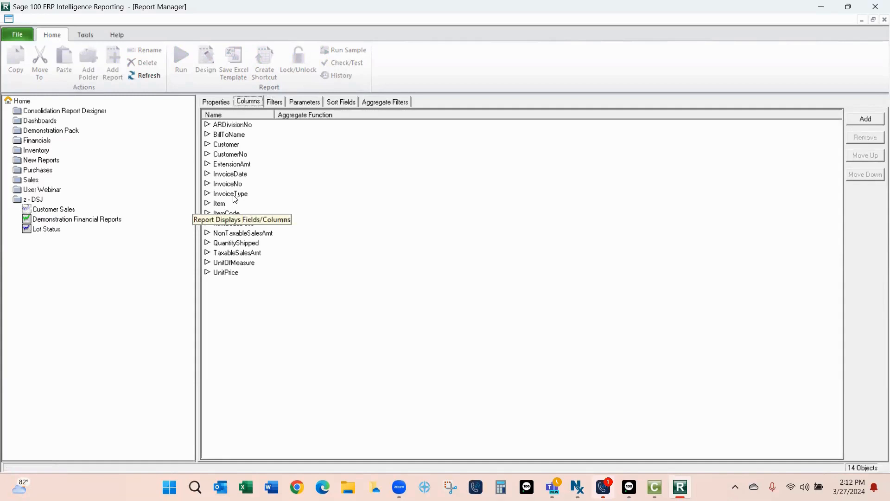
left_click(277, 103)
Step: Add a parameter to the Customer Sales report on InvoiceDate with the Greater Than Or Equal To comparison
left_click(301, 102)
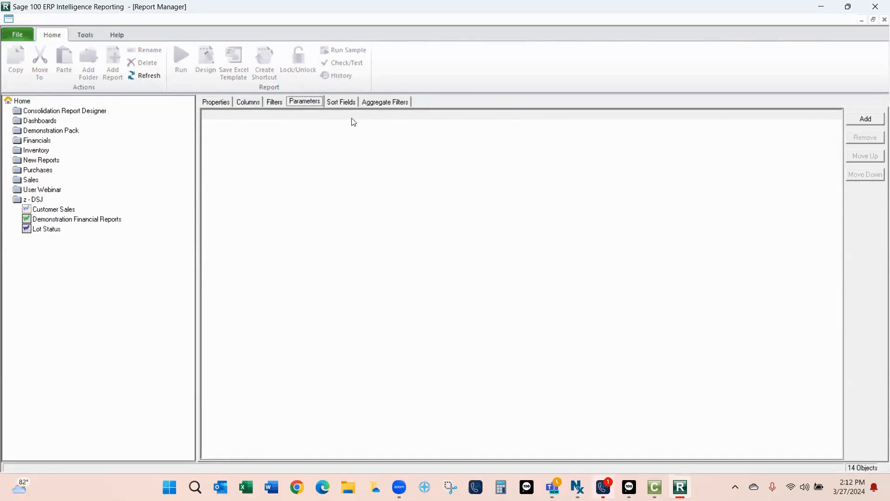
left_click(869, 118)
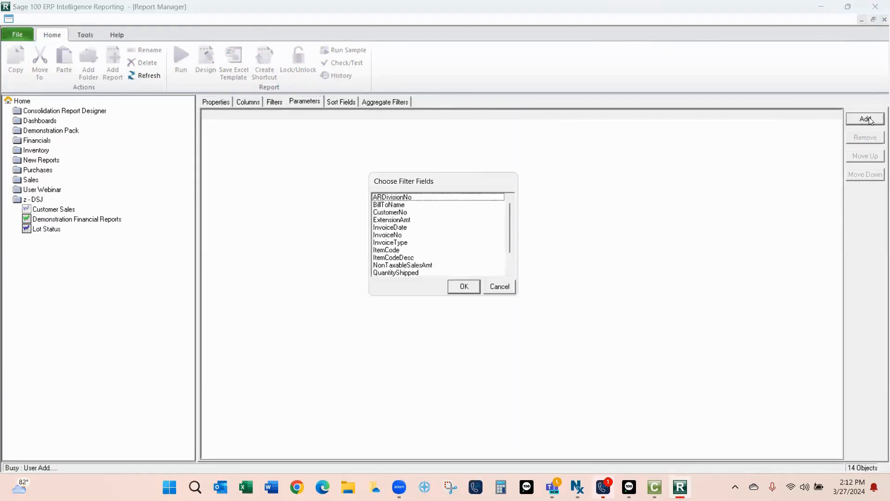
left_click(388, 228)
left_click(459, 288)
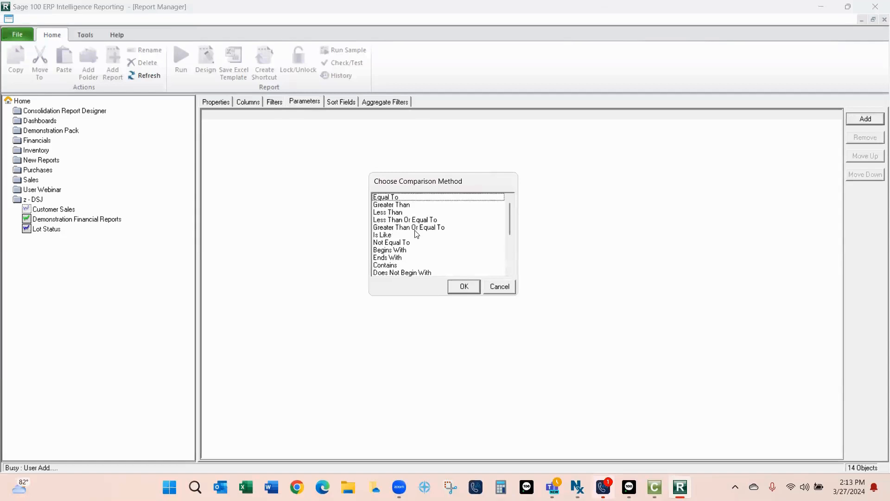
left_click(415, 228)
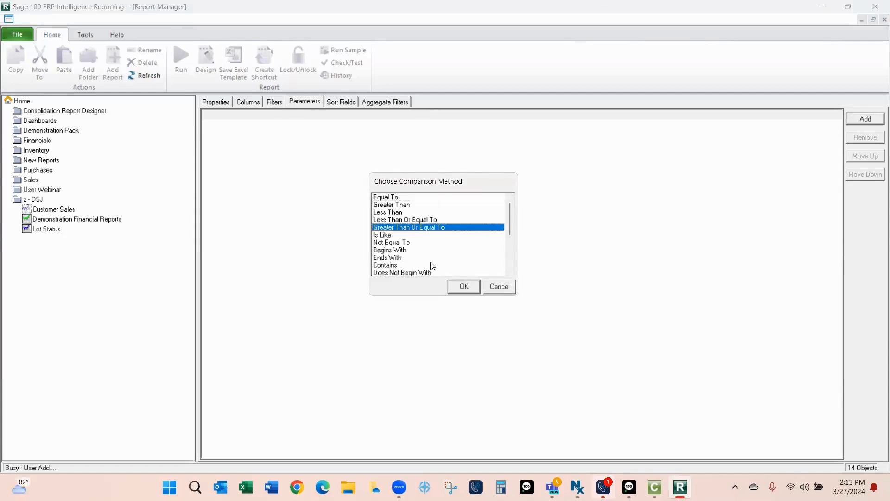
left_click(464, 287)
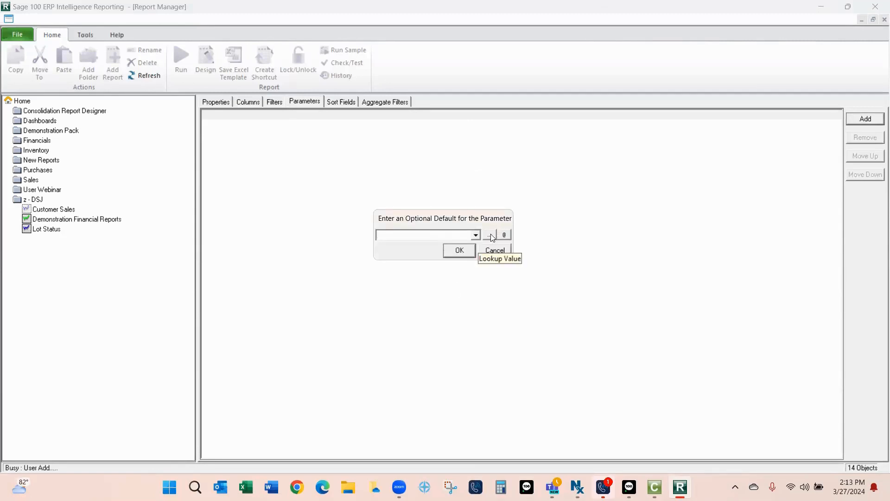
left_click(505, 236)
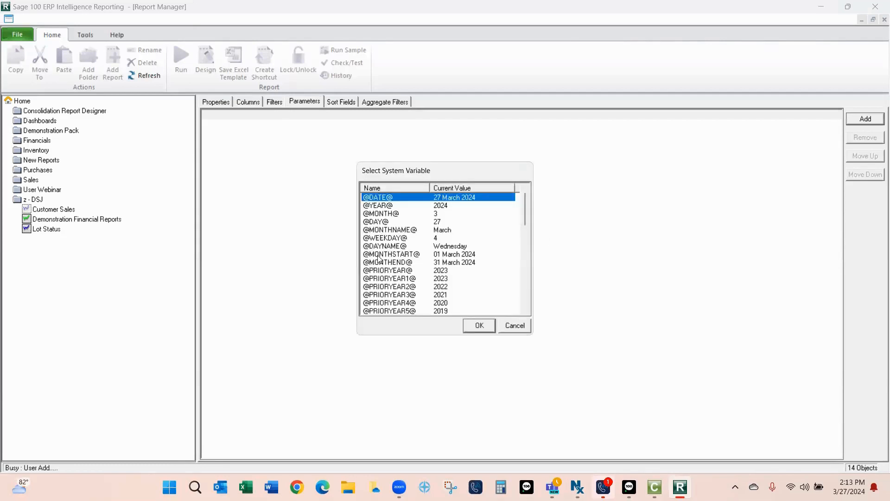
left_click(380, 255)
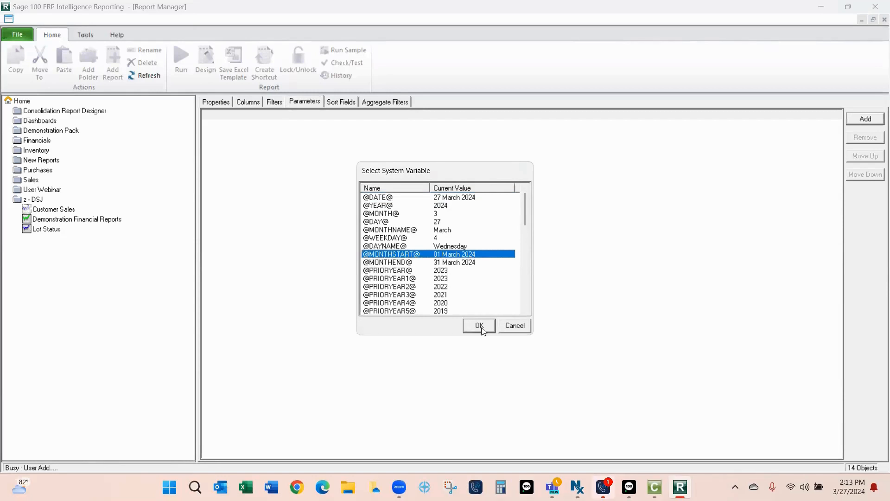
left_click(480, 326)
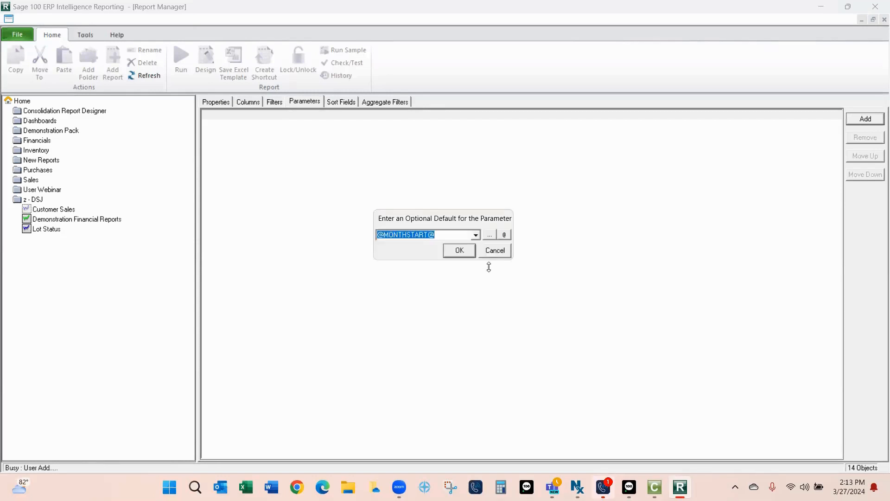
left_click(463, 254)
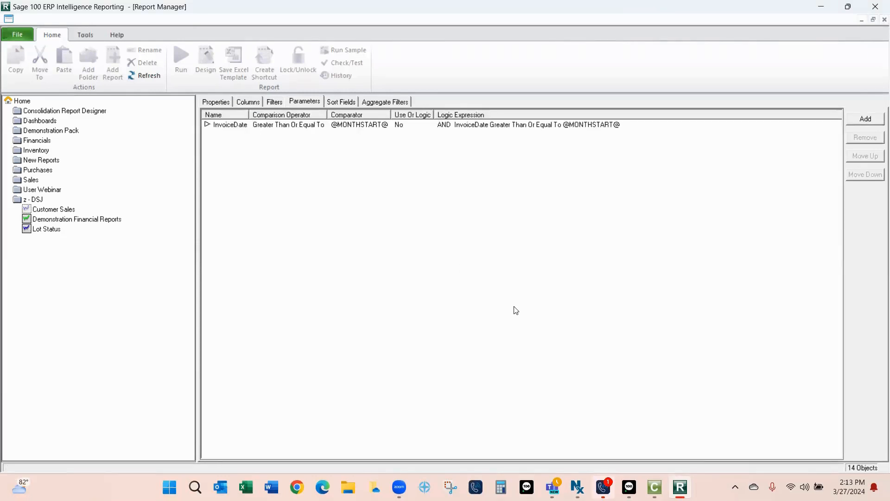
left_click(859, 118)
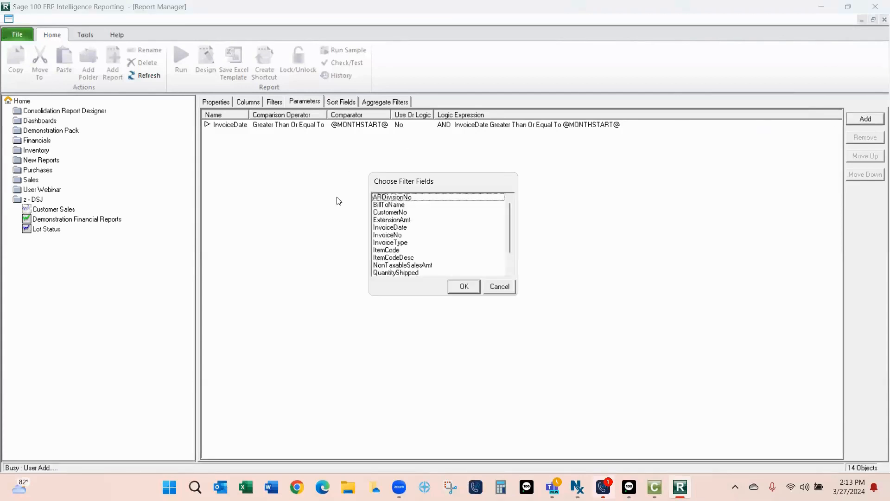
left_click(380, 228)
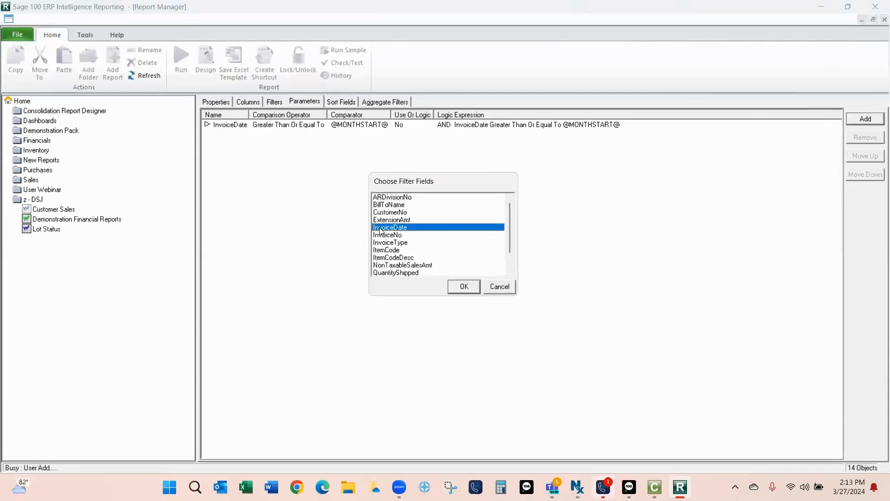
left_click(464, 286)
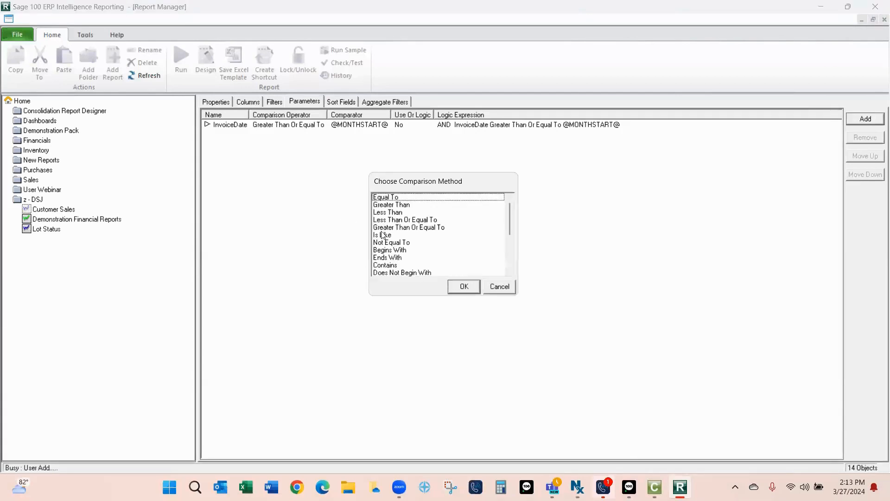
left_click(394, 219)
left_click(463, 286)
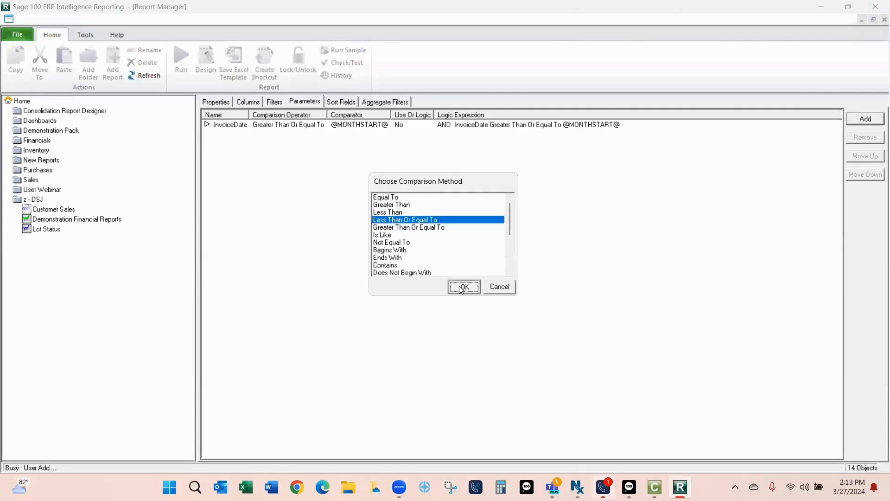
left_click(504, 236)
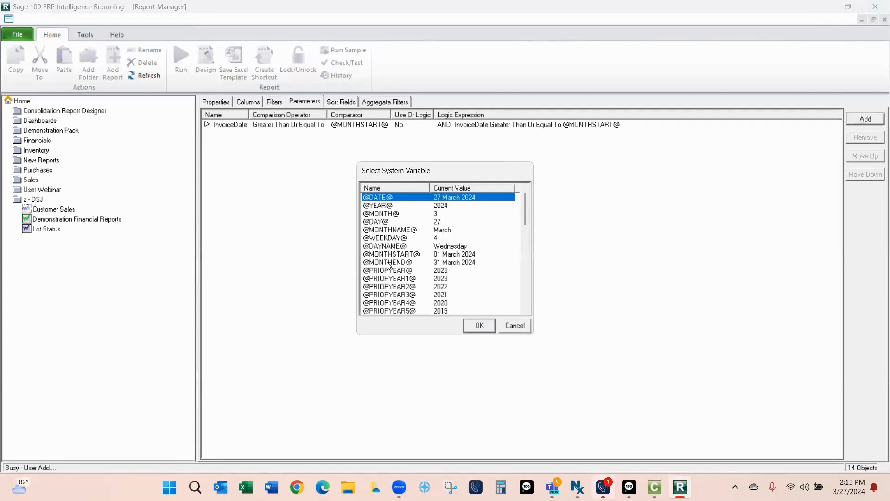
left_click(387, 262)
left_click(485, 327)
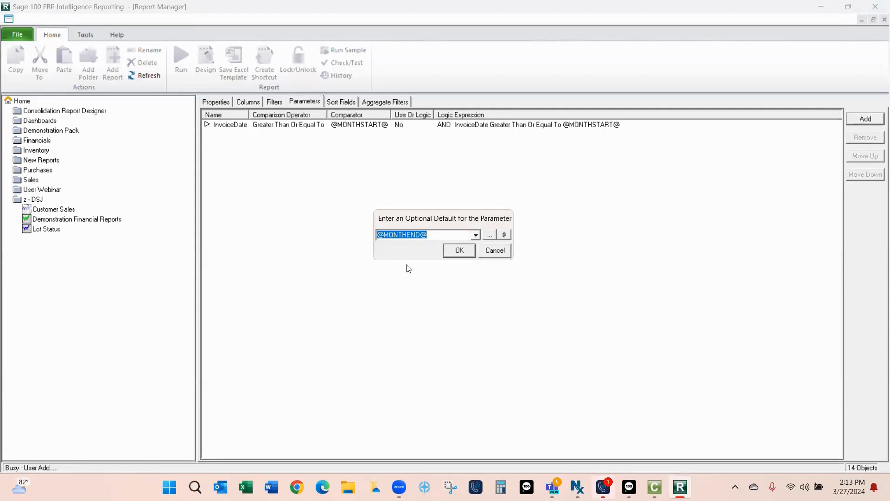
left_click(455, 253)
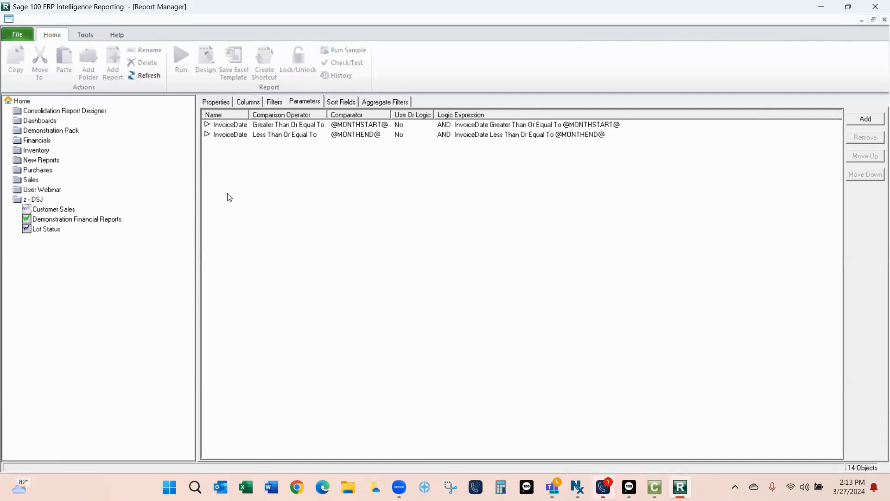
Step: Run the Customer Sales report and set its starting invoice date to 01 May 2025
left_click(54, 210)
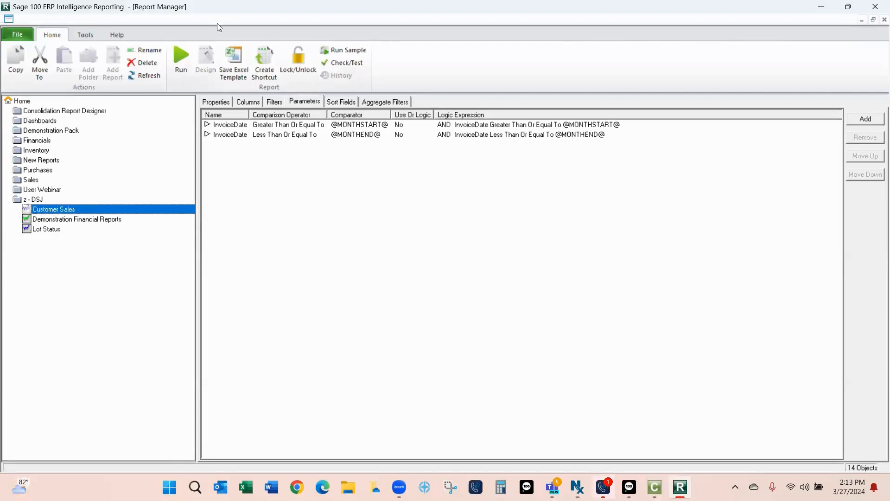
left_click(184, 55)
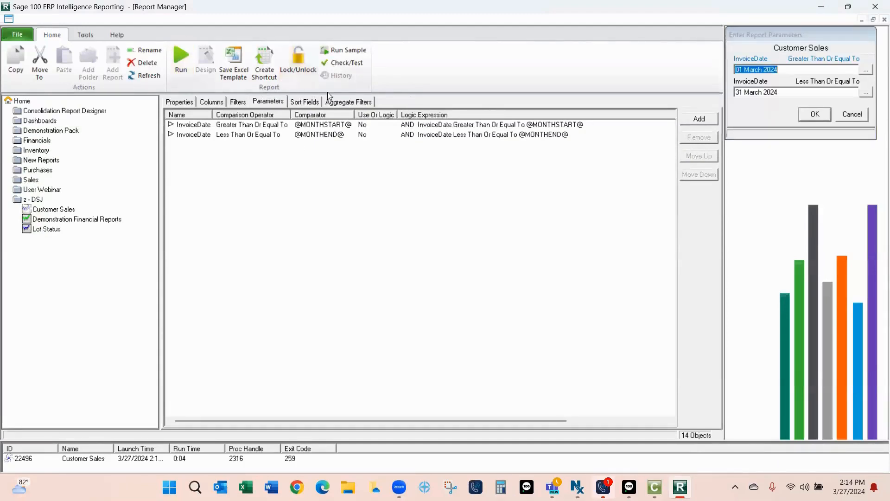
left_click(865, 69)
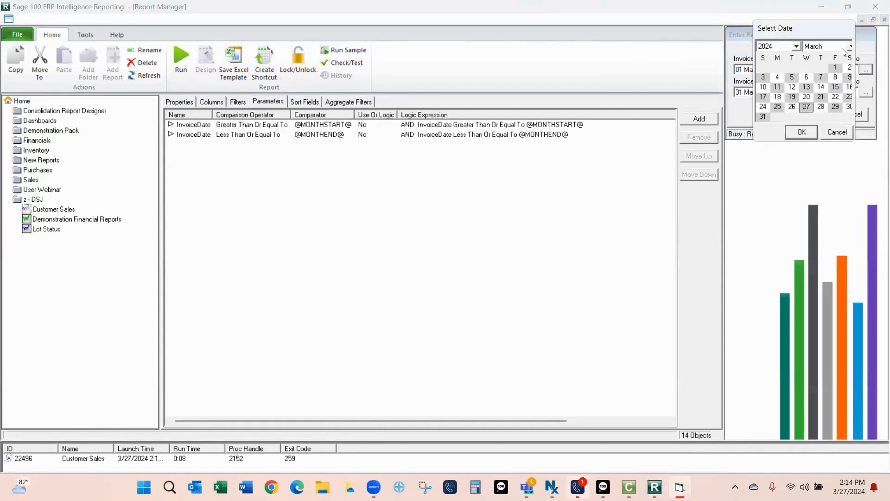
left_click(851, 45)
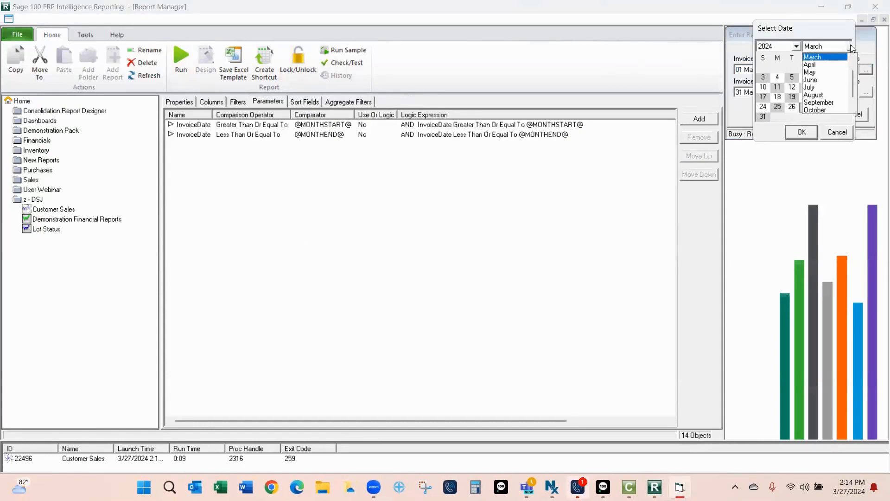
left_click(830, 72)
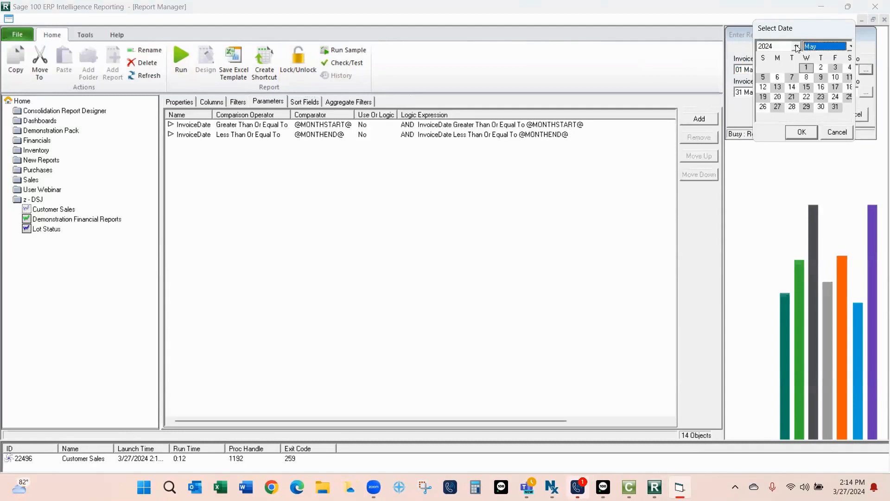
left_click(797, 46)
left_click(779, 62)
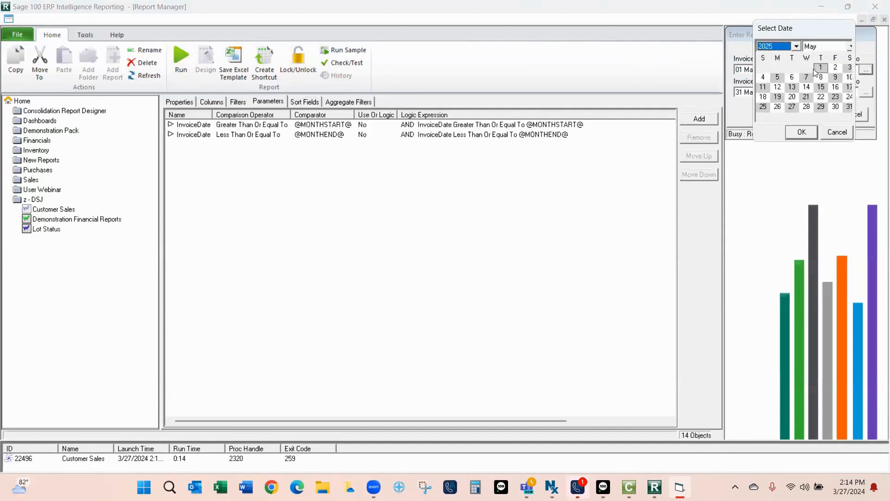
left_click(801, 132)
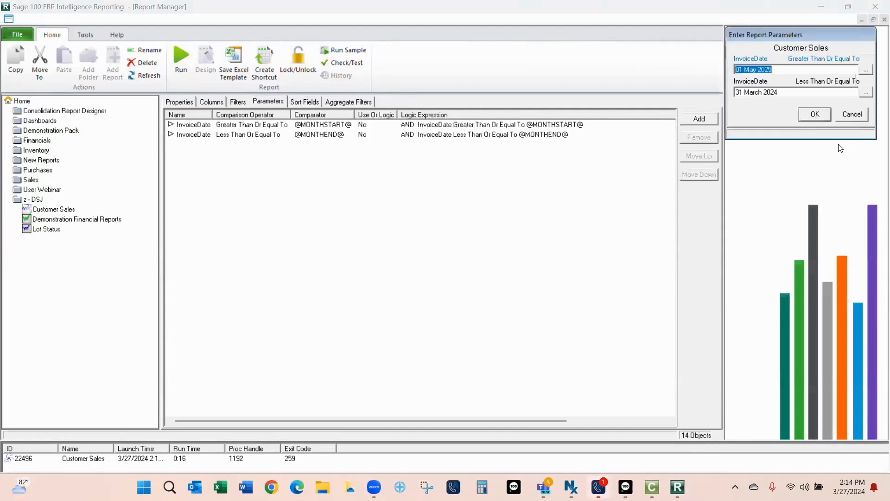
Step: Try to generate the report with the ending invoice date set to 01 May 2025
left_click(866, 93)
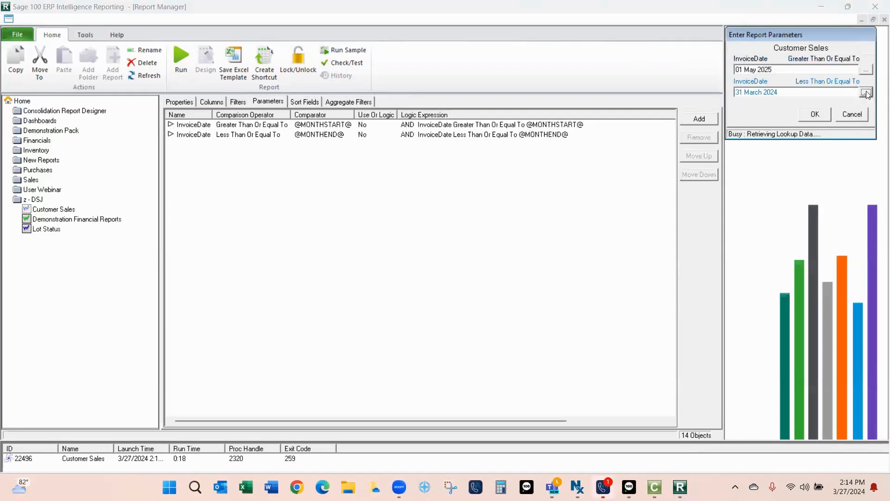
left_click(848, 46)
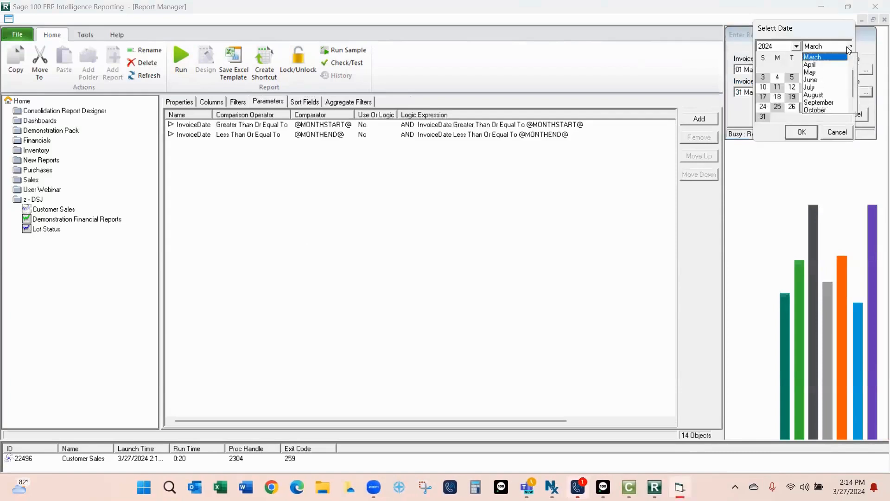
left_click(827, 72)
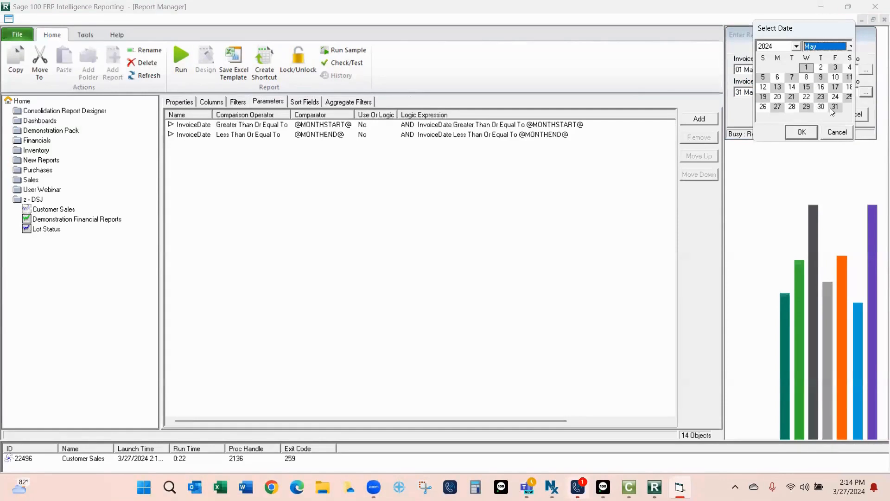
left_click(835, 107)
left_click(797, 47)
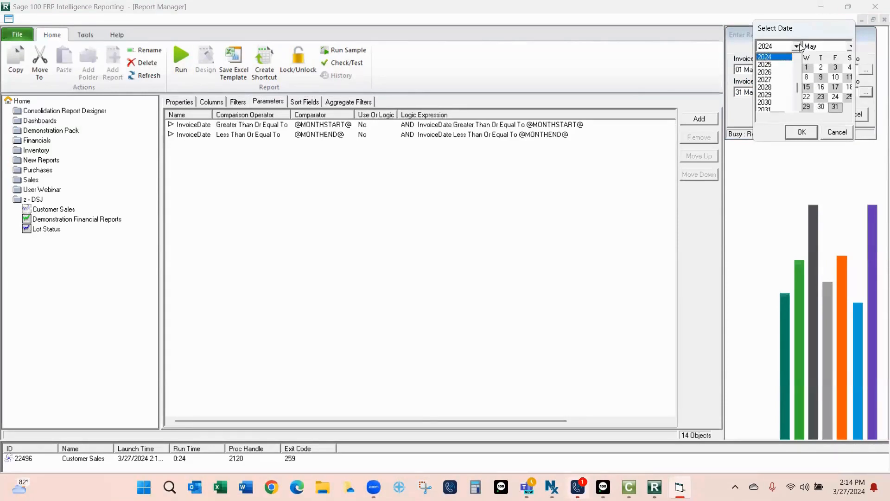
left_click(763, 60)
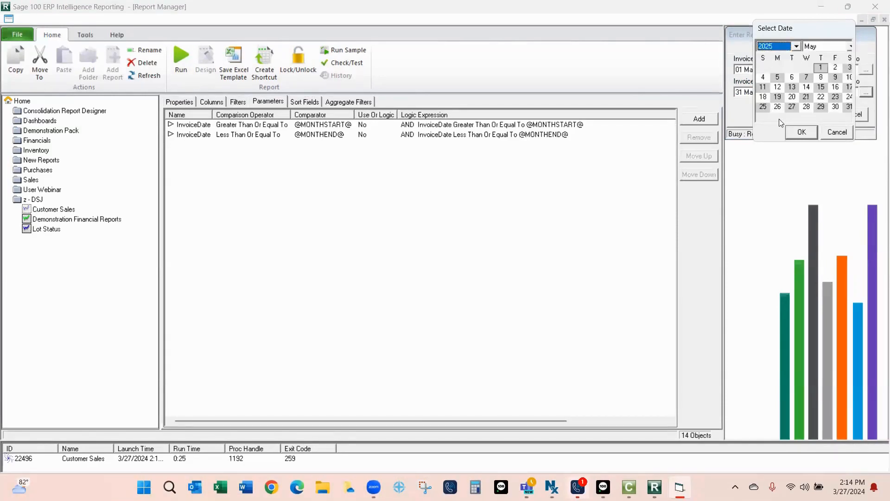
left_click(802, 133)
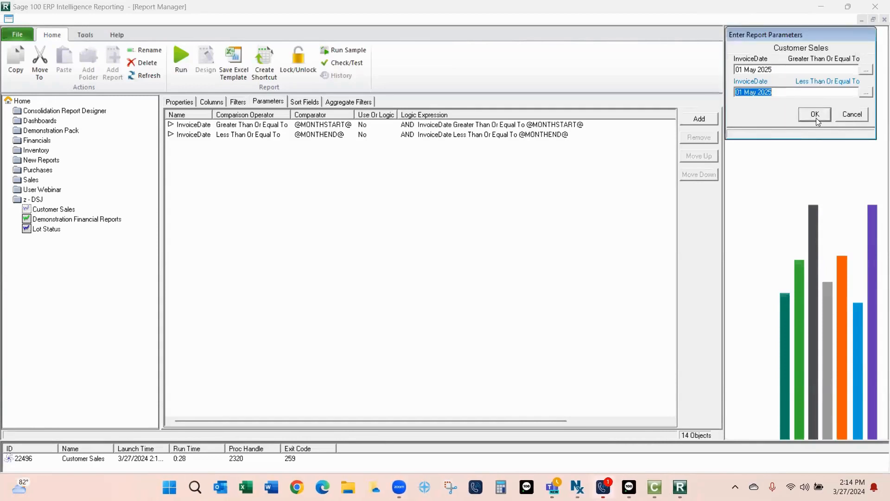
left_click(815, 115)
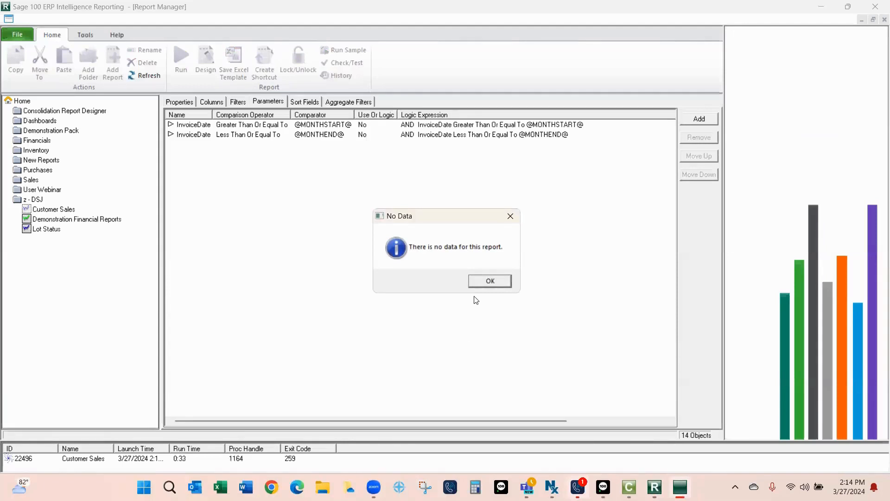
left_click(491, 282)
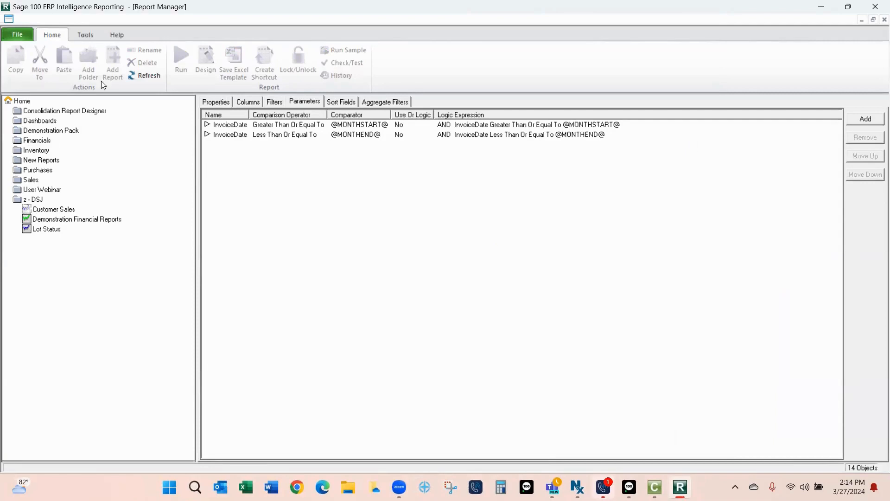
Step: Run the Customer Sales report again with the starting invoice date set to 01 May 2025
left_click(55, 211)
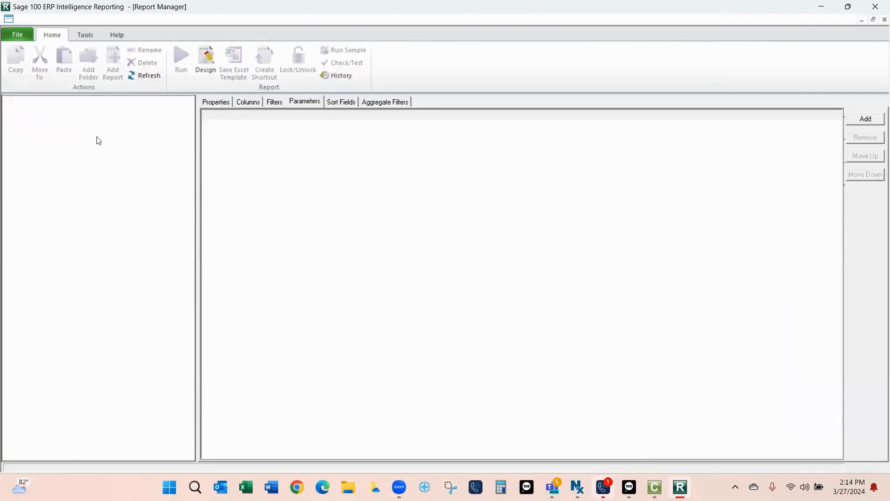
left_click(181, 60)
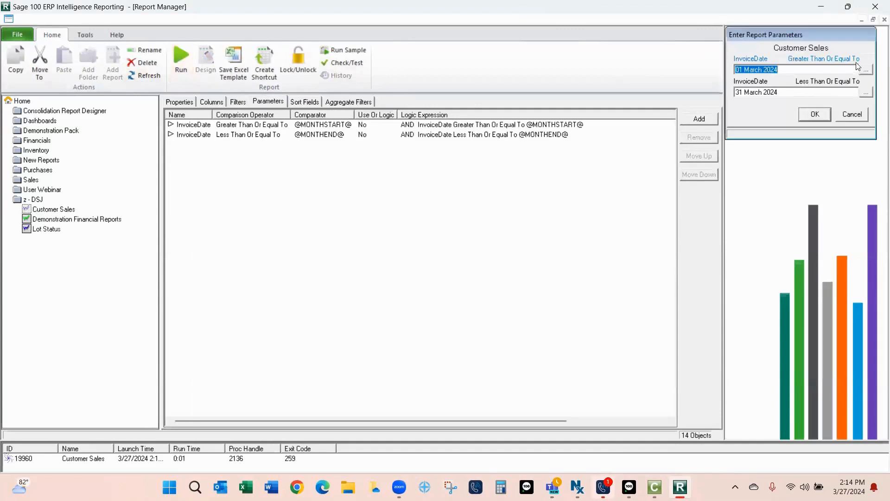
left_click(866, 69)
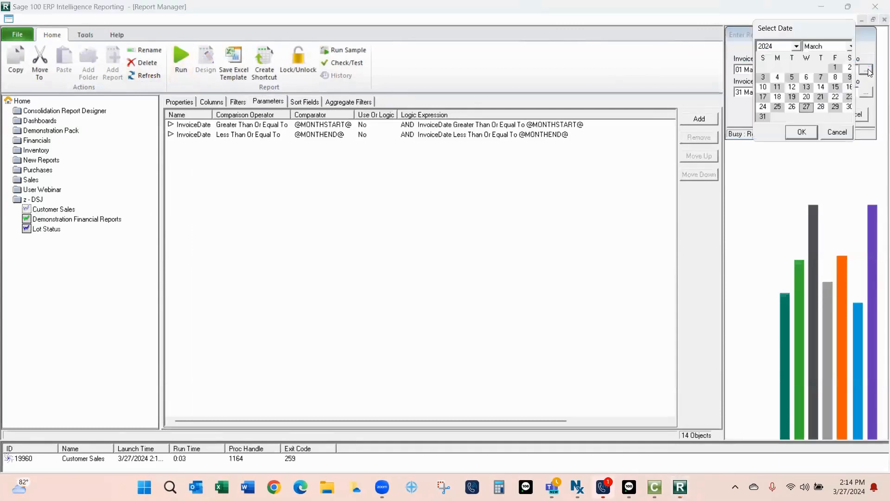
left_click(850, 46)
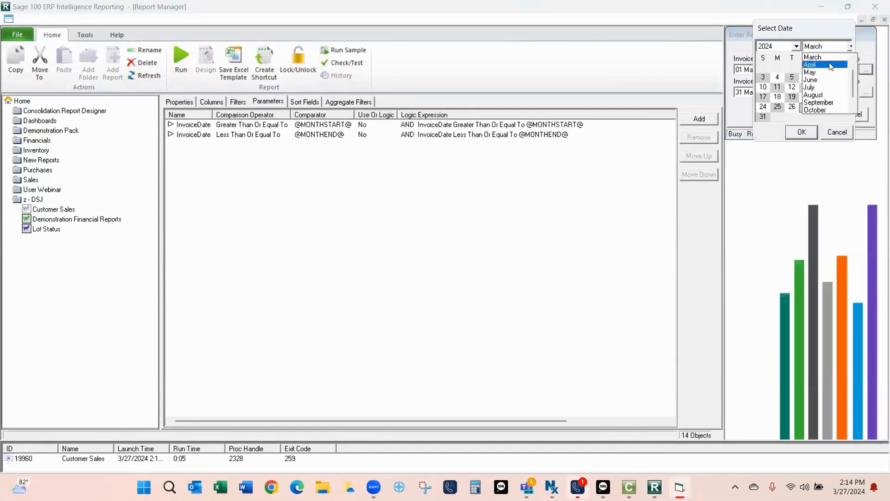
left_click(820, 72)
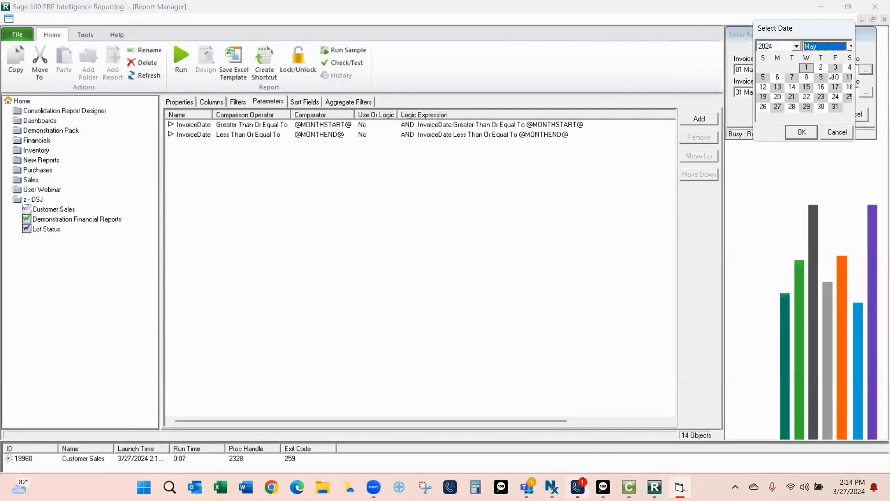
left_click(797, 47)
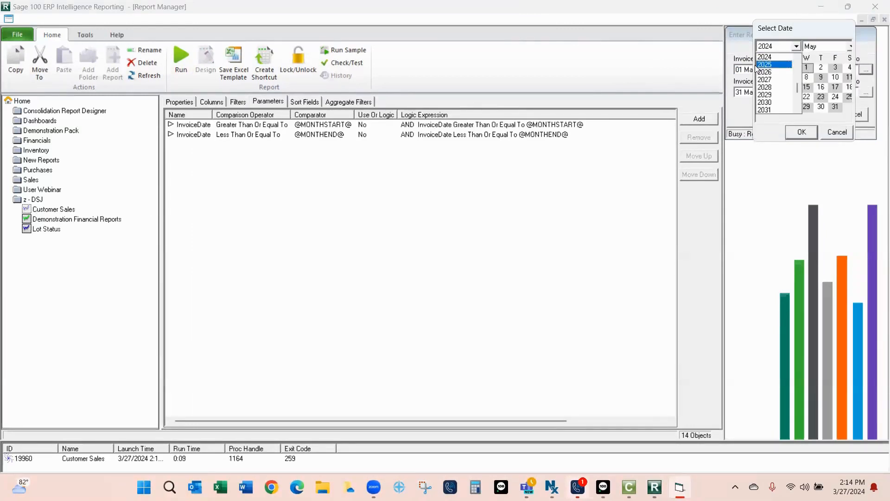
left_click(767, 70)
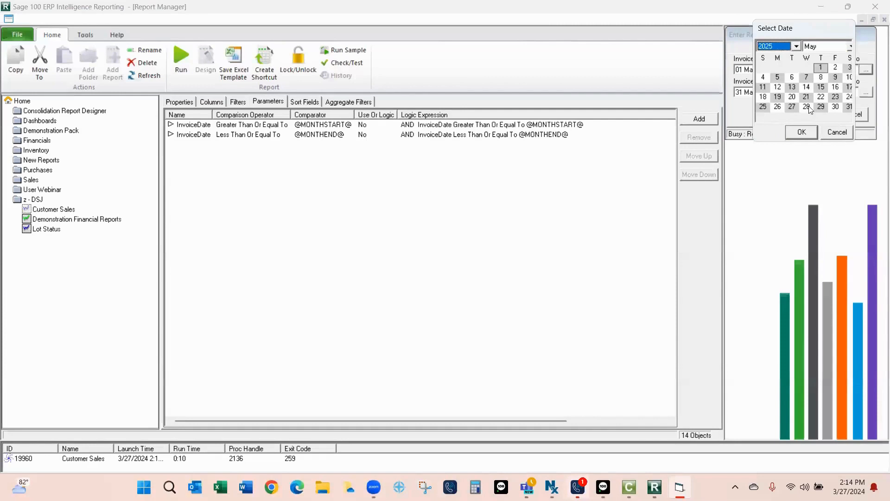
left_click(806, 134)
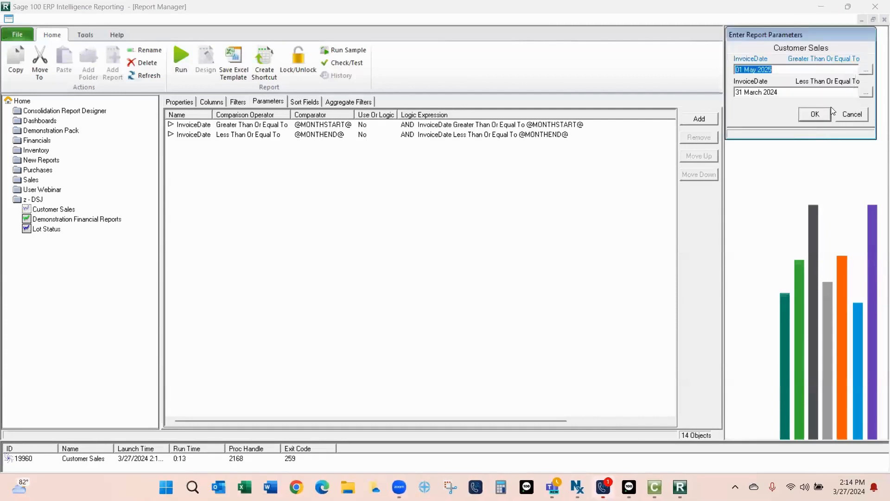
Step: Set the ending invoice date to 31 May 2025 and generate the Customer Sales report
left_click(866, 92)
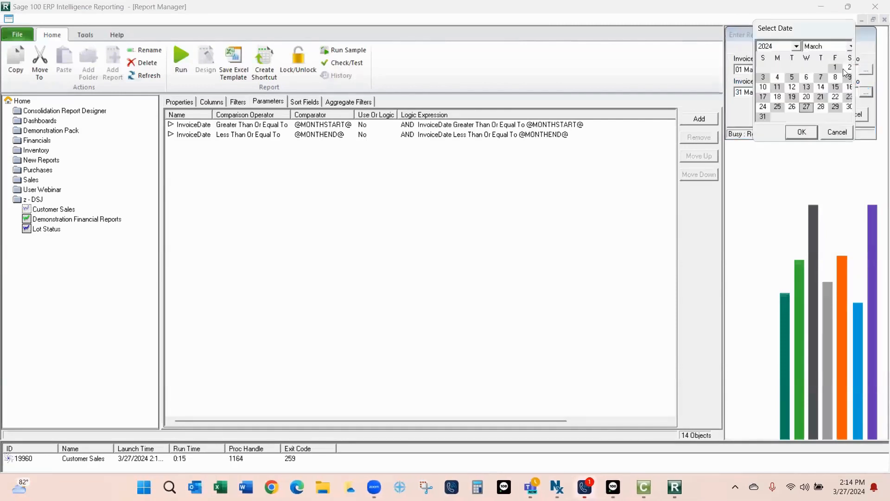
left_click(850, 46)
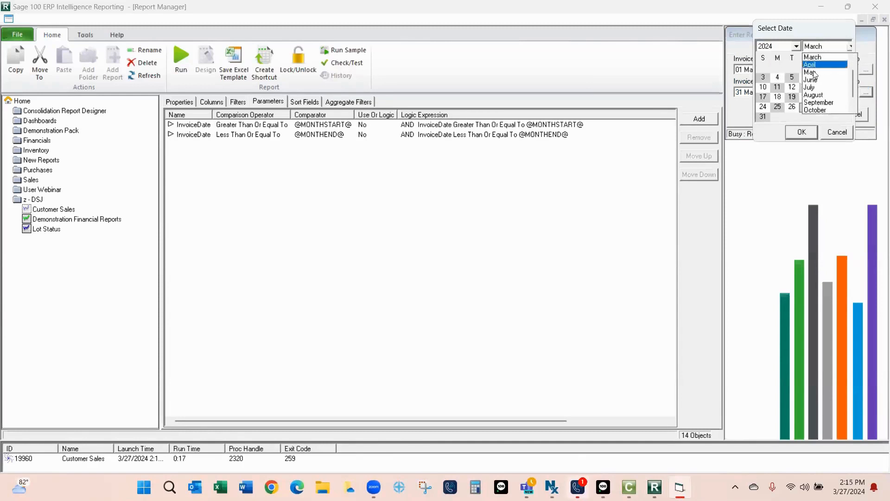
left_click(812, 72)
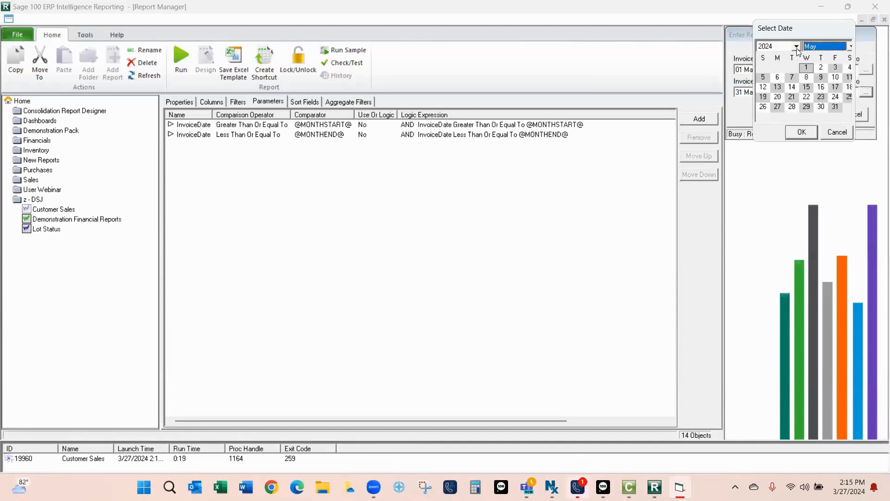
left_click(796, 46)
left_click(770, 63)
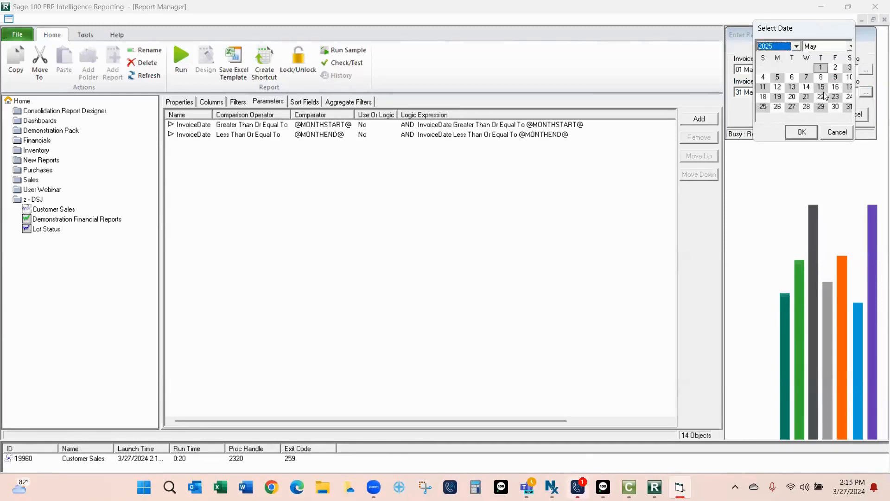
left_click(850, 108)
left_click(802, 132)
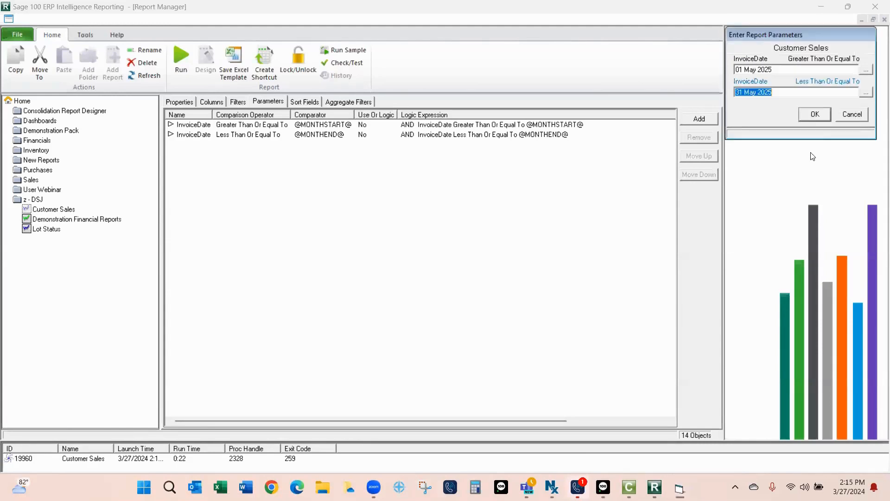
left_click(815, 114)
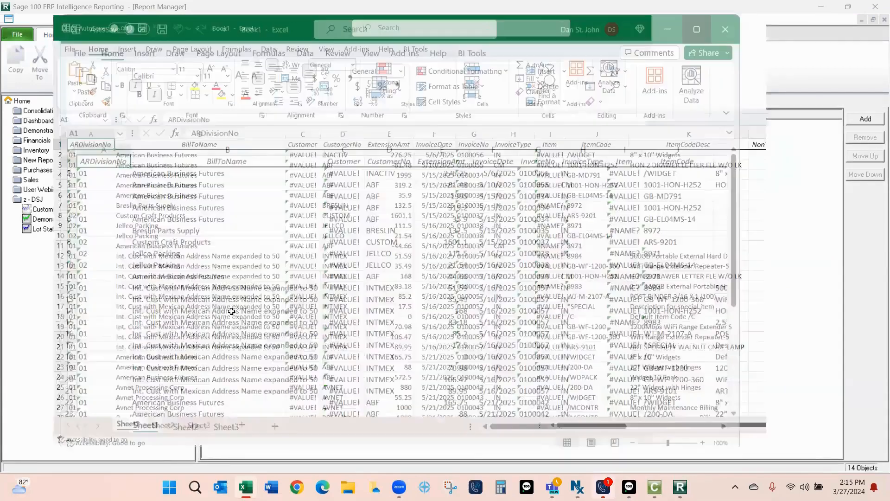
Step: Inspect the Customer formula and the widened Customer and Item columns in the generated Excel workbook, and close it without saving
left_click(684, 30)
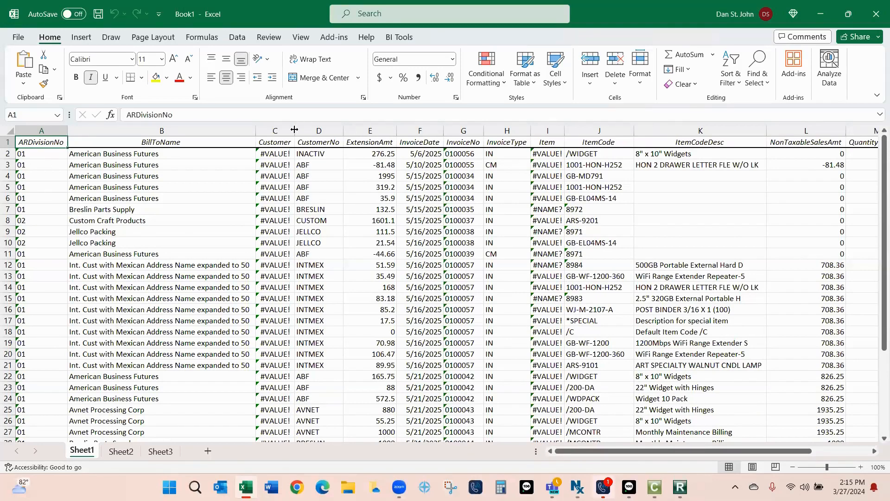
left_click_drag(294, 130, 337, 130)
left_click(300, 154)
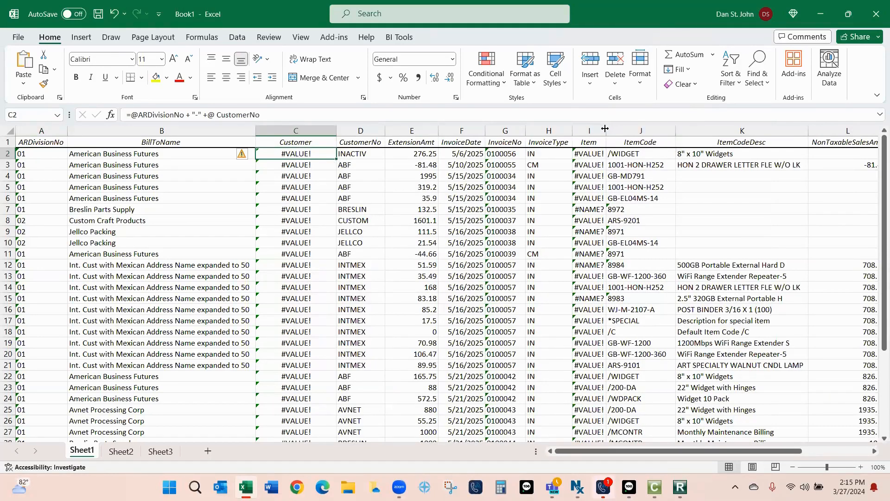
left_click_drag(605, 129, 654, 129)
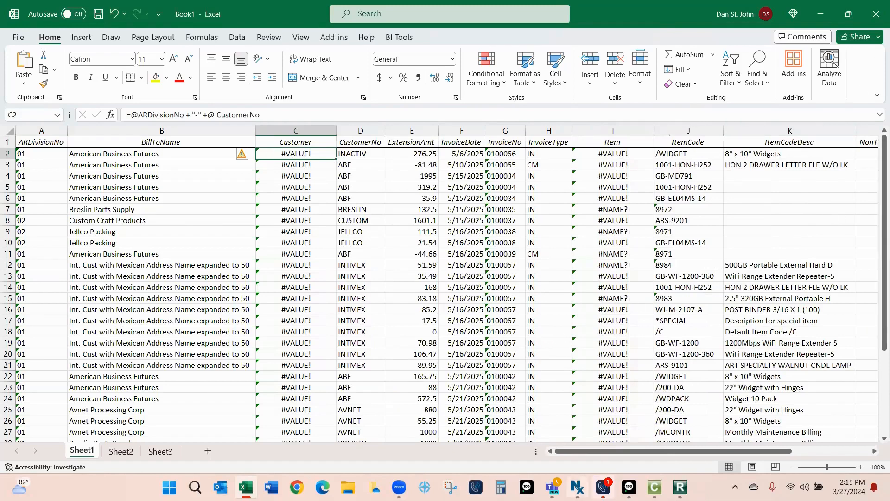
left_click(874, 14)
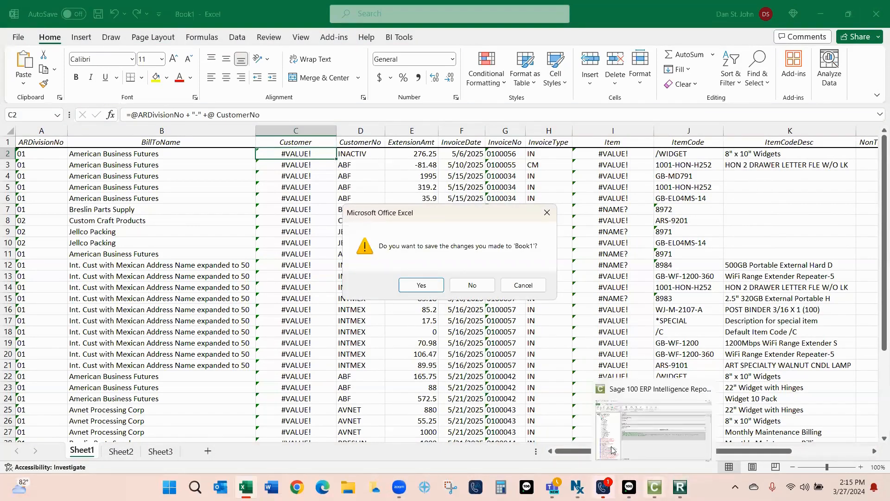
left_click(472, 285)
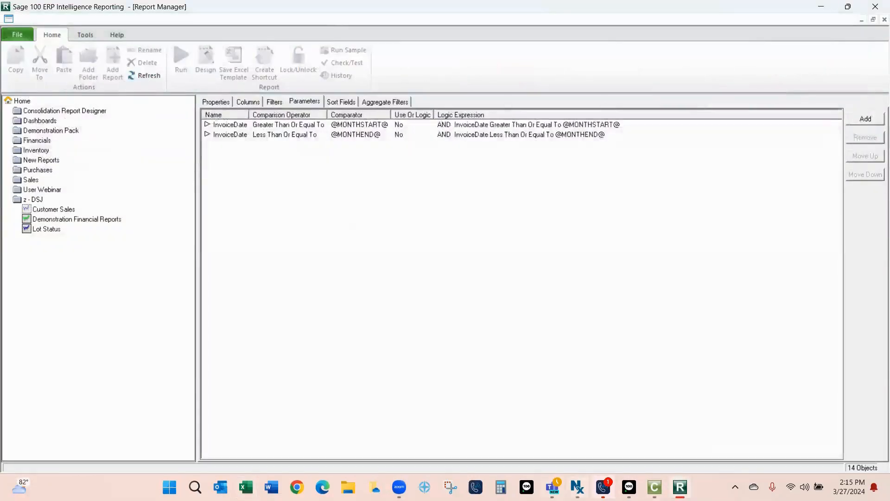
Step: Switch to the Connector and change the Customer Sales container's Item expression source to ItemCode+'-'+ ItemCodeDescription
left_click(654, 488)
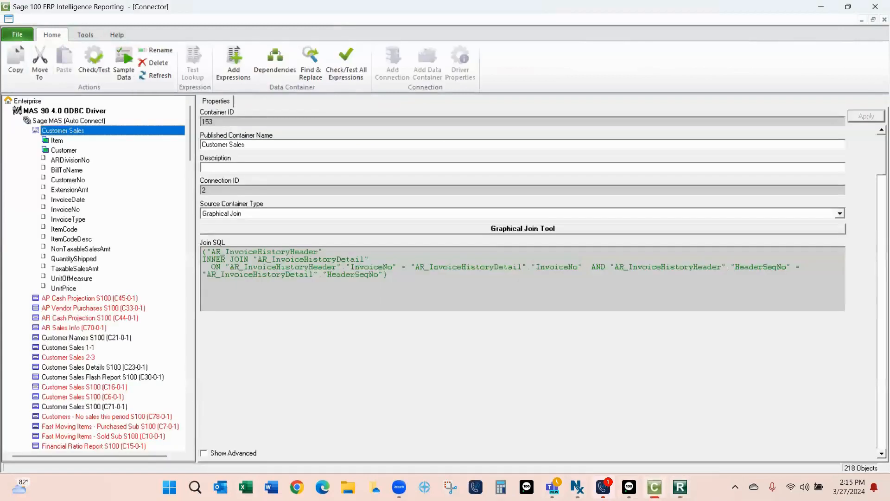
left_click(65, 142)
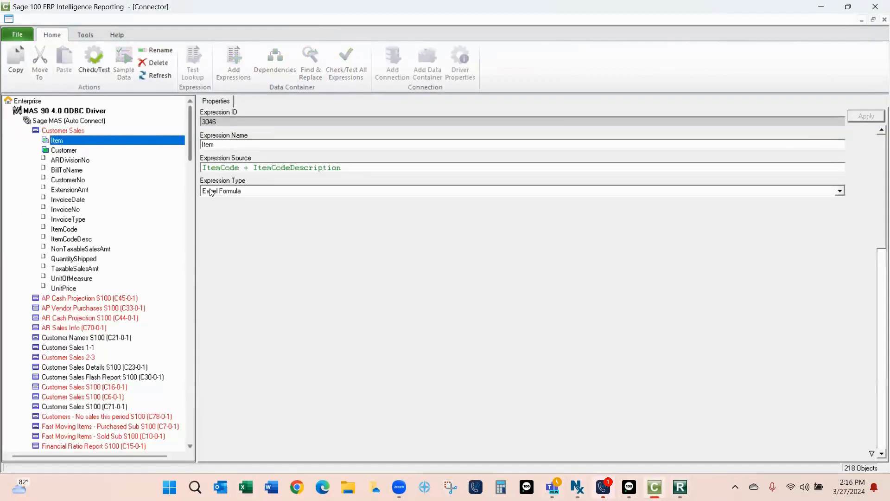
left_click(241, 168)
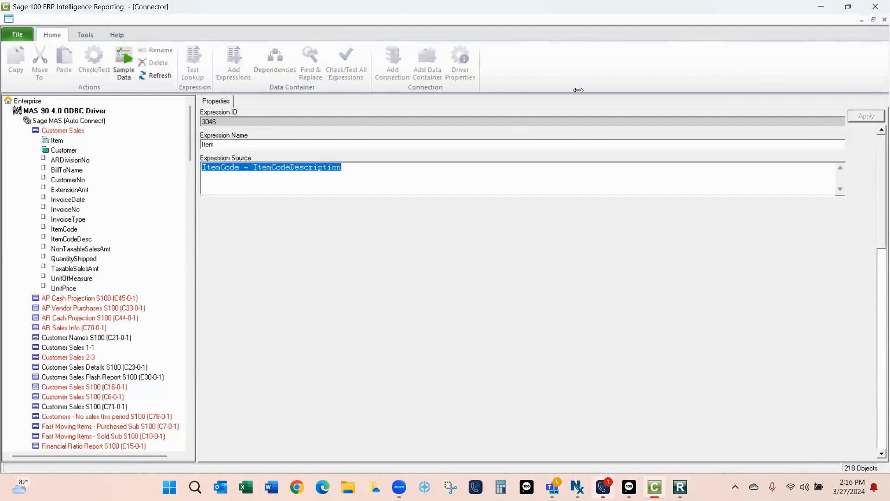
left_click(246, 167)
key("BackSpace")
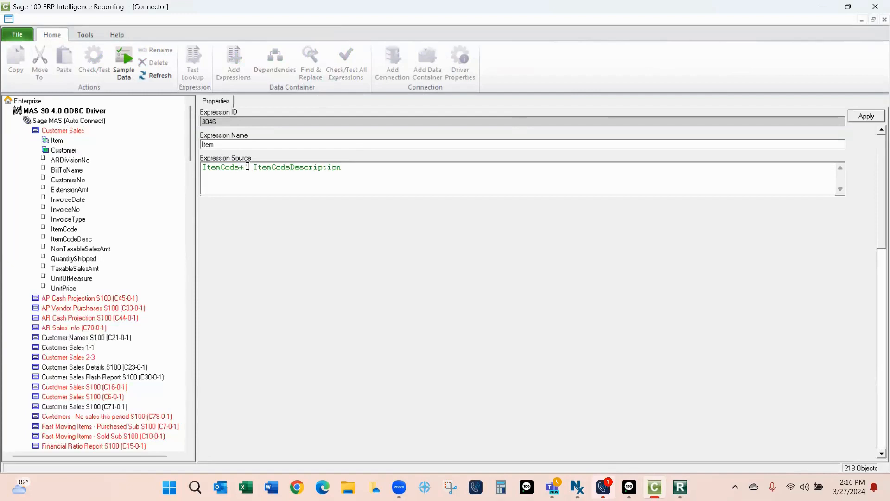
type("-'+")
left_click(867, 116)
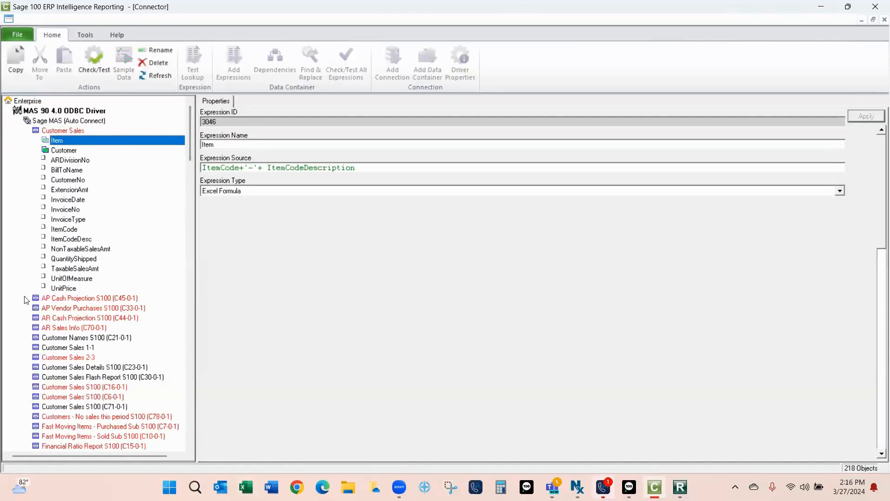
Step: Change the Customer expression's source to ARDivisionNo+'-'+CustomerNo and apply it
left_click(63, 151)
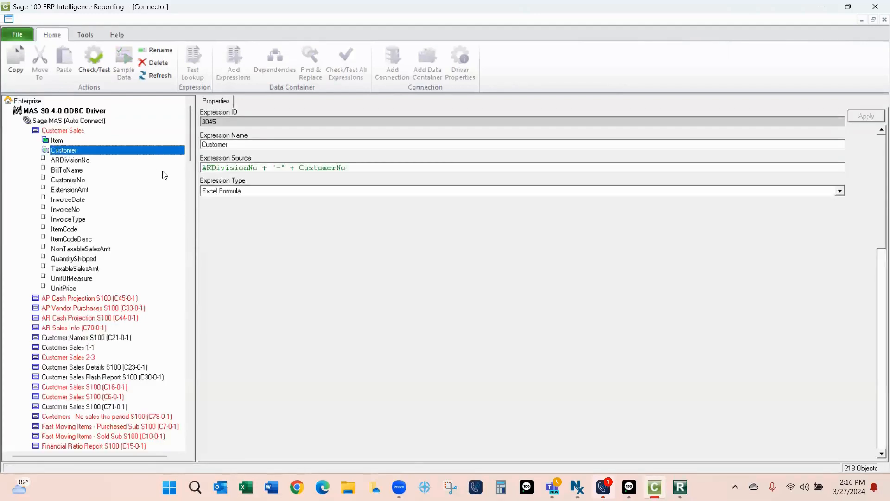
left_click(259, 168)
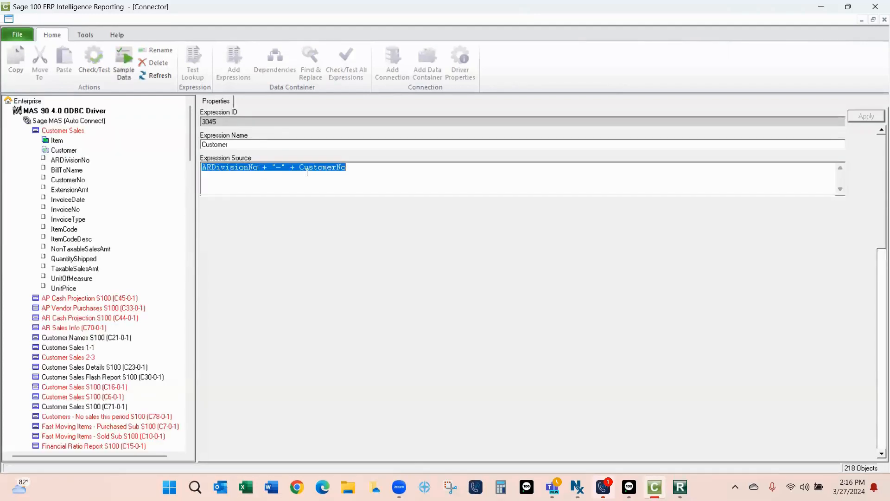
left_click(263, 167)
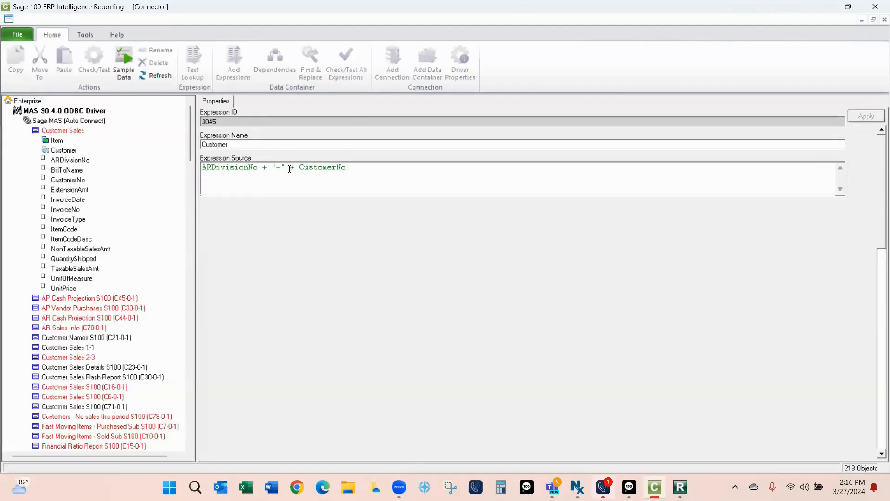
key("BackSpace")
key("Delete")
key("Delete")
type("'")
key("Delete")
type("'")
key("Delete")
key("Delete")
left_click(875, 116)
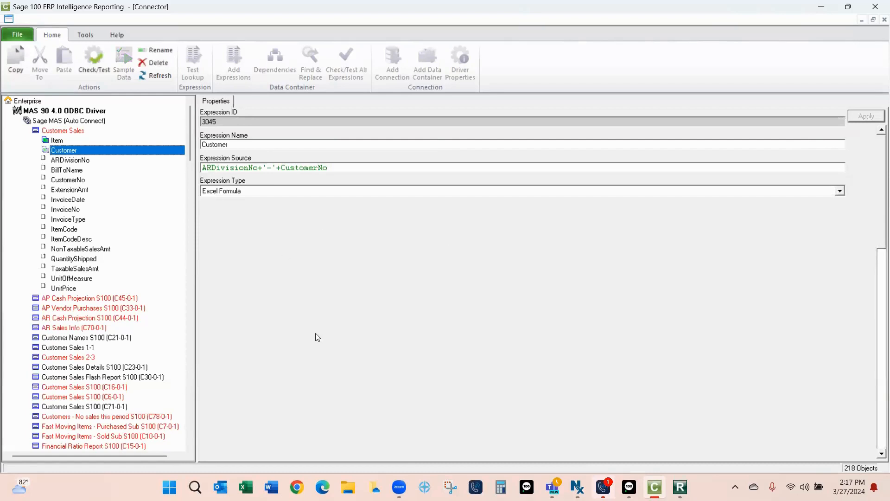
Step: Switch to the Report Manager and rerun the Customer Sales report with 01 May 2025 as the starting invoice date
mouse_move(680, 487)
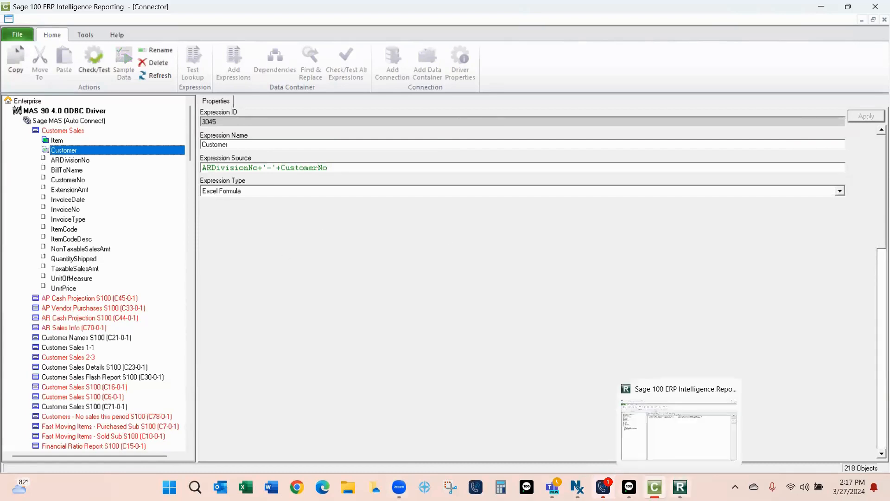
left_click(680, 432)
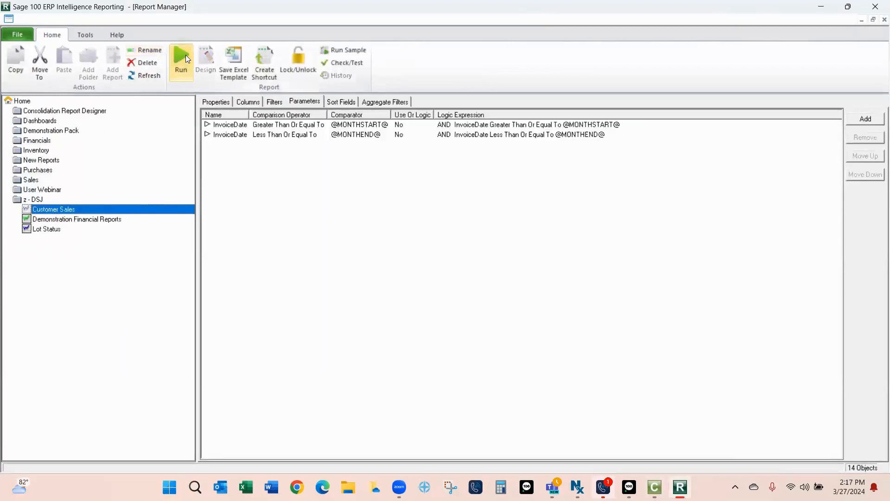
left_click(186, 55)
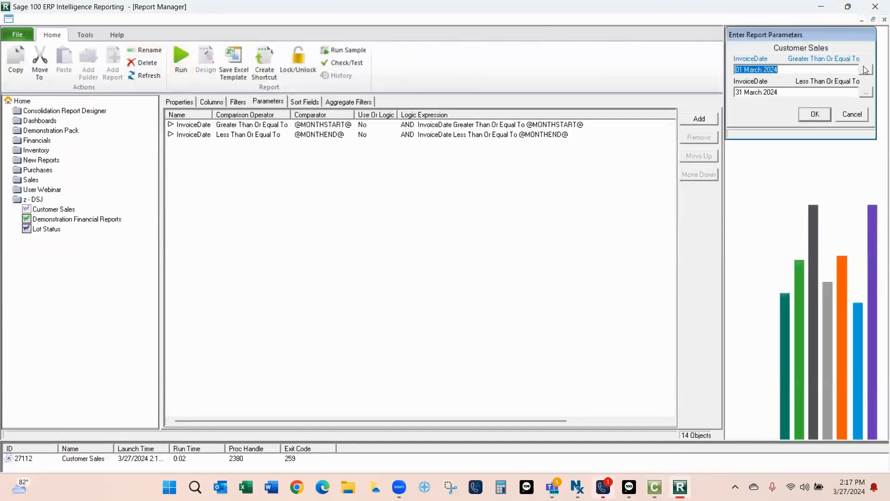
left_click(867, 70)
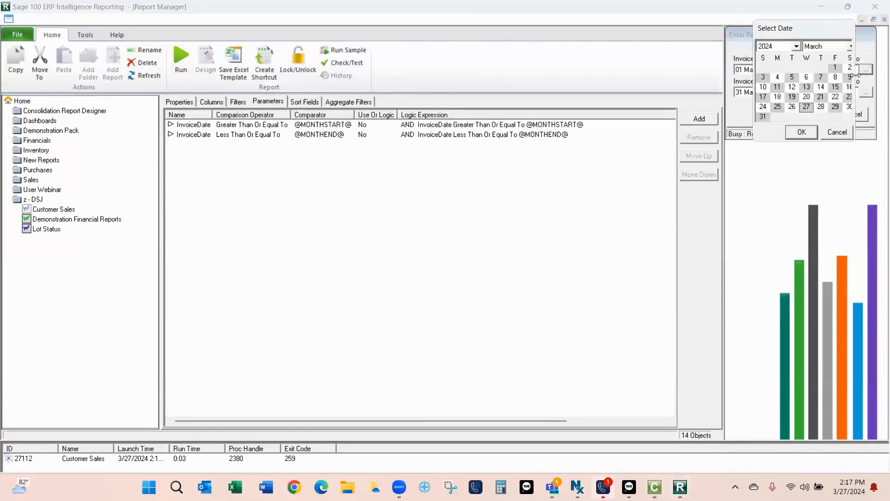
left_click(851, 47)
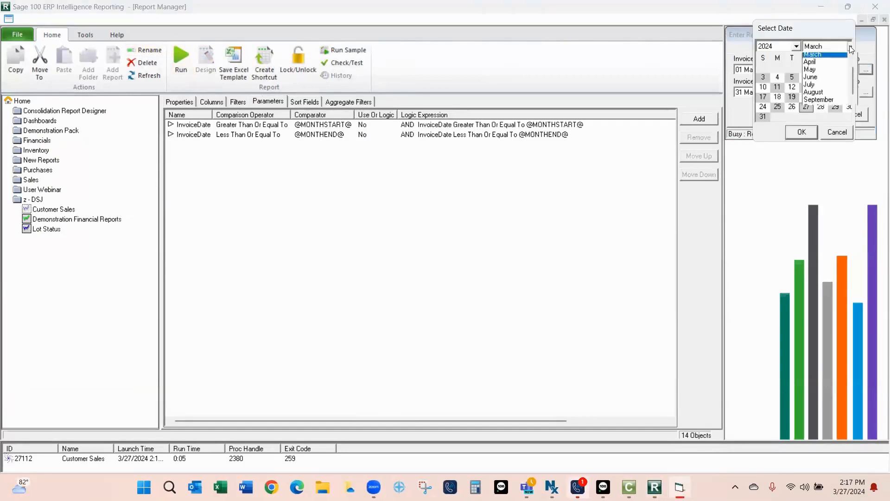
left_click(818, 70)
left_click(798, 46)
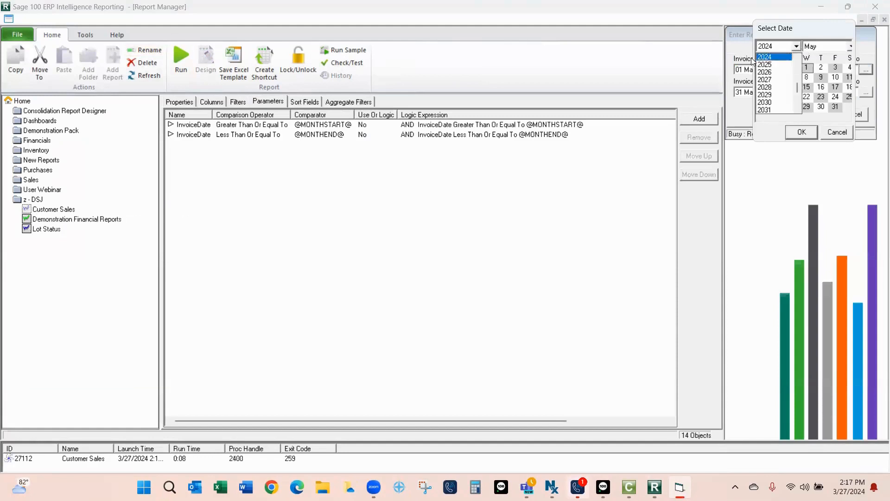
left_click(761, 64)
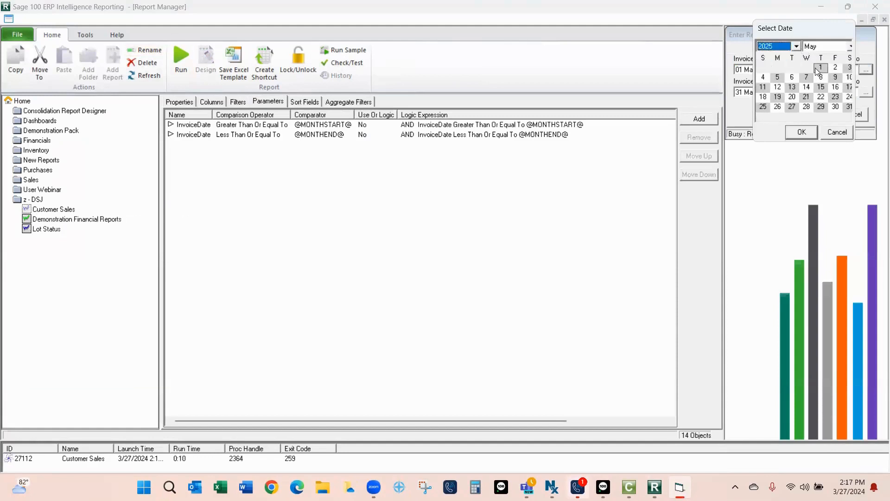
left_click(802, 131)
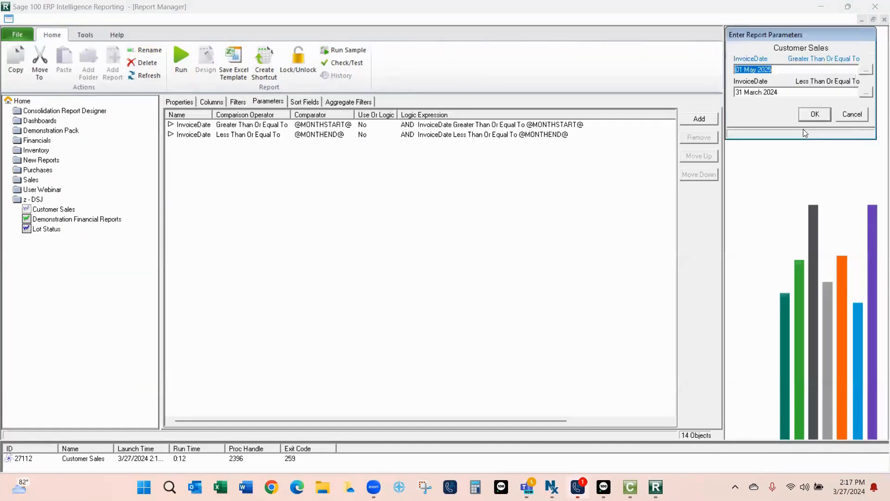
Step: Try to generate the report with the ending invoice date set to 31 May 2025
left_click(865, 92)
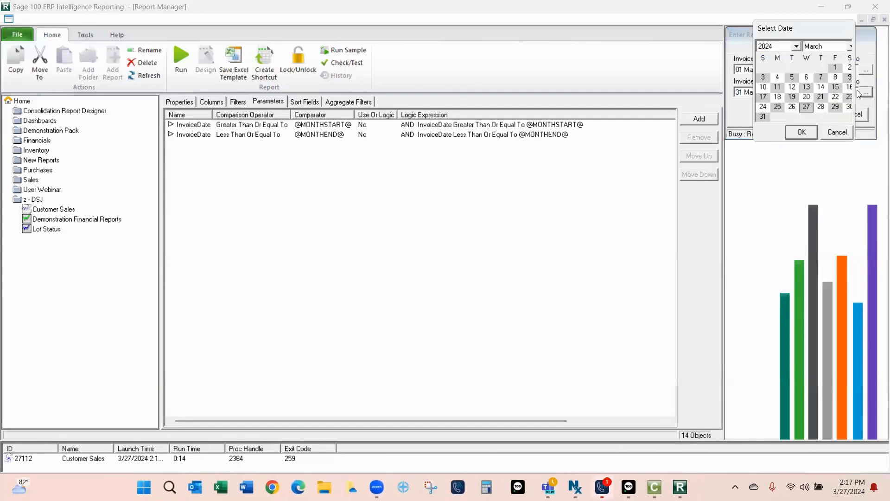
left_click(849, 47)
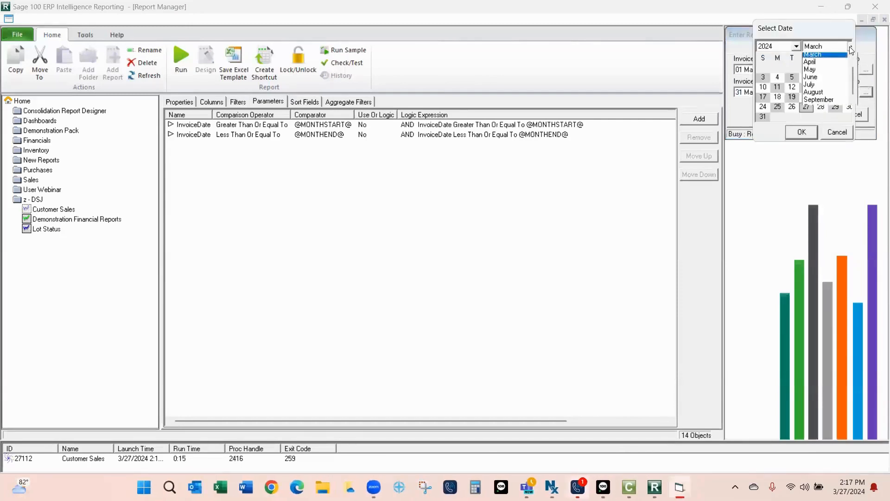
left_click(808, 68)
left_click(796, 46)
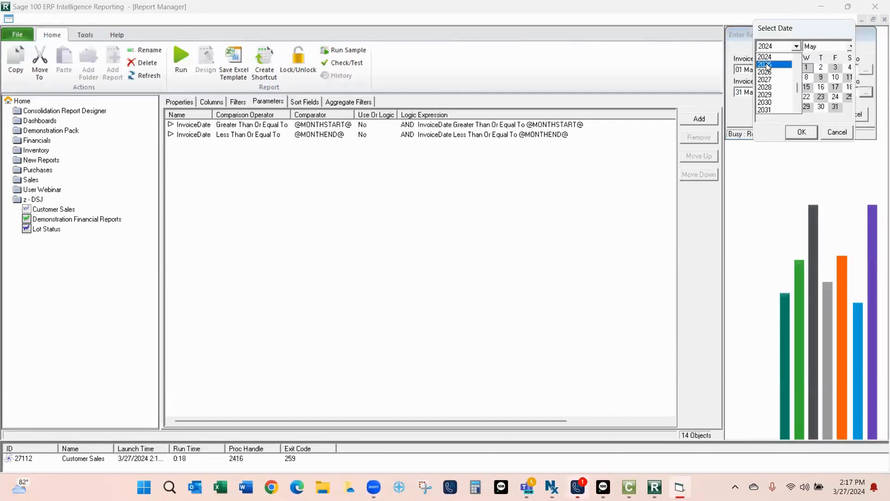
left_click(767, 65)
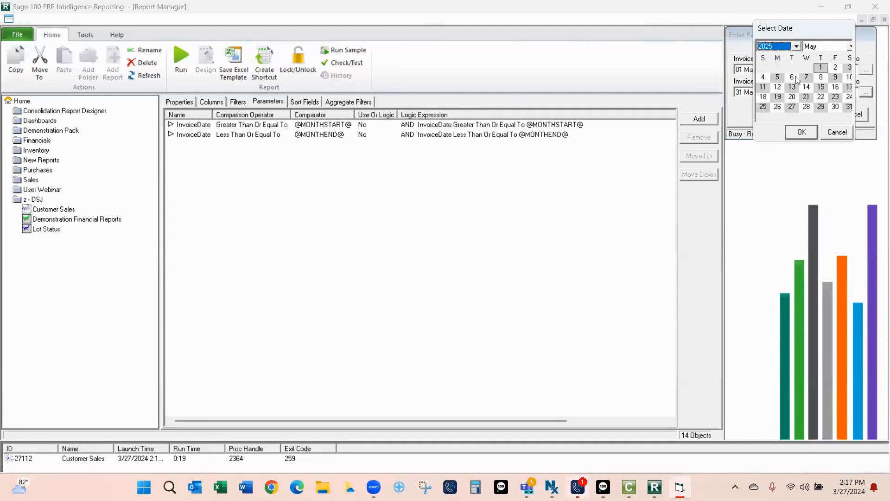
left_click(848, 108)
left_click(802, 132)
left_click(816, 116)
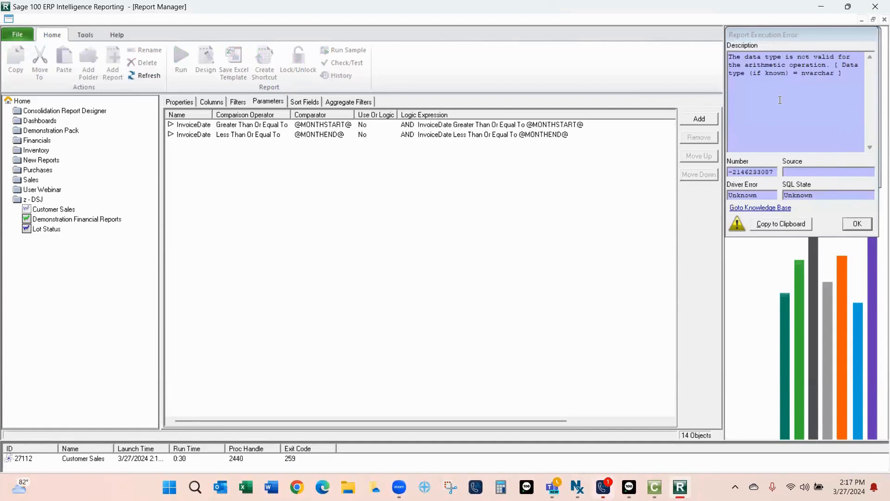
left_click(857, 224)
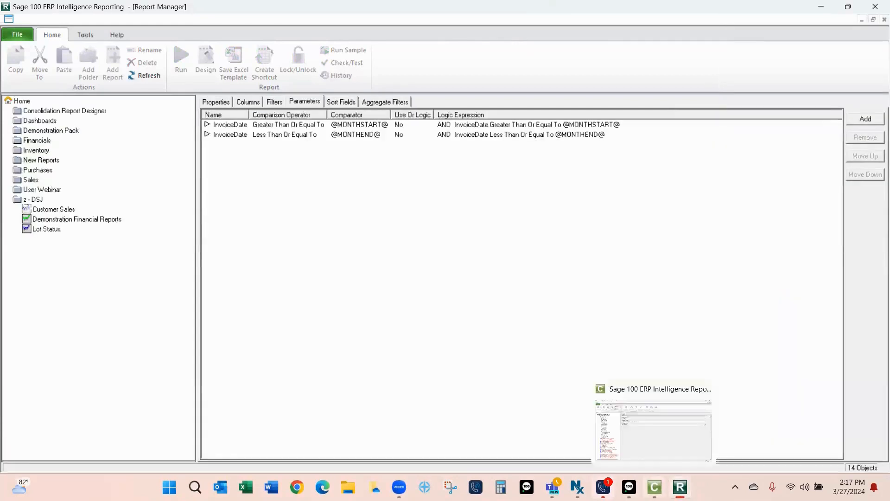
Step: Switch to the Connector and change the Customer expression's source to ARDivisionNo+"-"+CustomerNo, applying the change
left_click(655, 487)
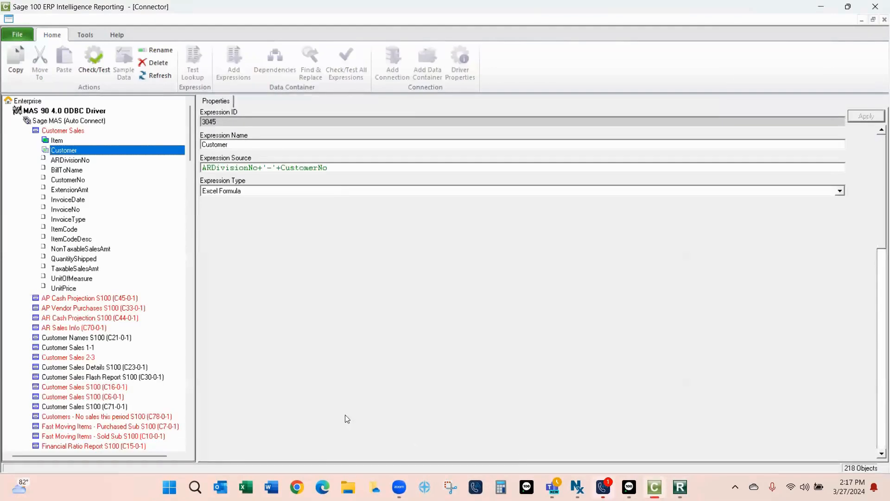
left_click(264, 166)
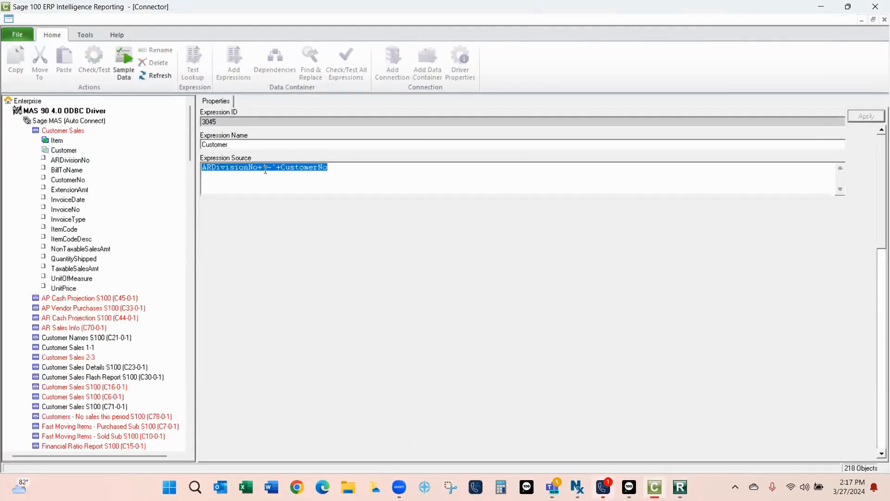
left_click(265, 168)
key("BackSpace")
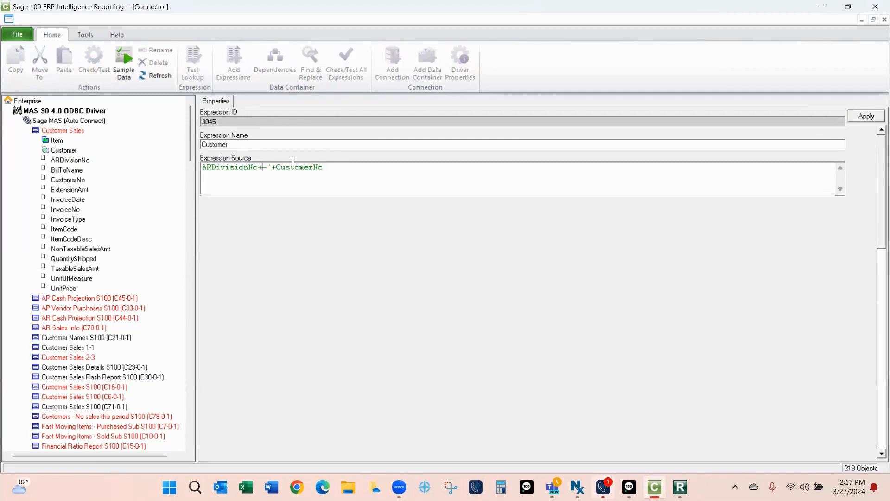
type("\"")
key("BackSpace")
type("\"")
left_click(866, 116)
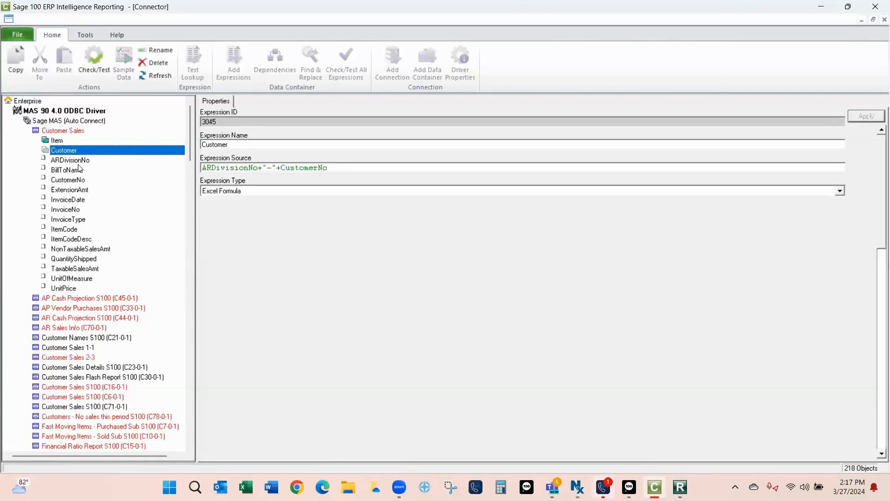
Step: Change the Item expression's source to ItemCode+"-"+ItemCodeDescription and apply it
left_click(79, 160)
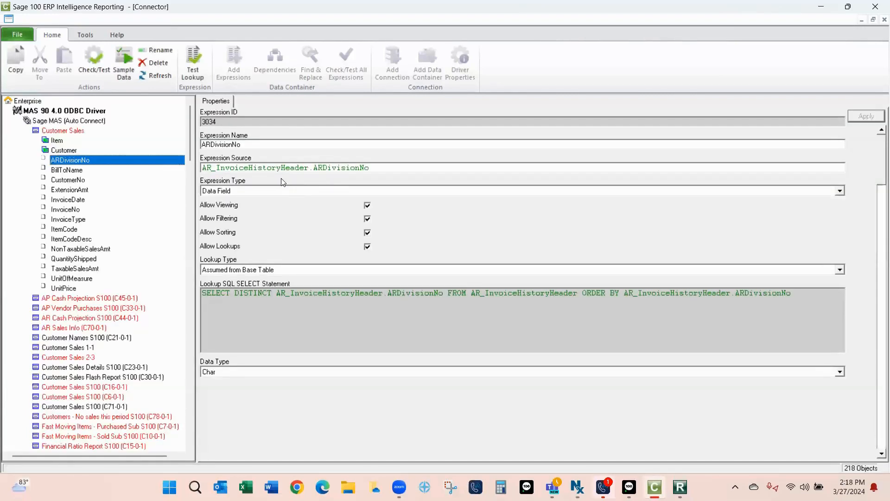
left_click(59, 142)
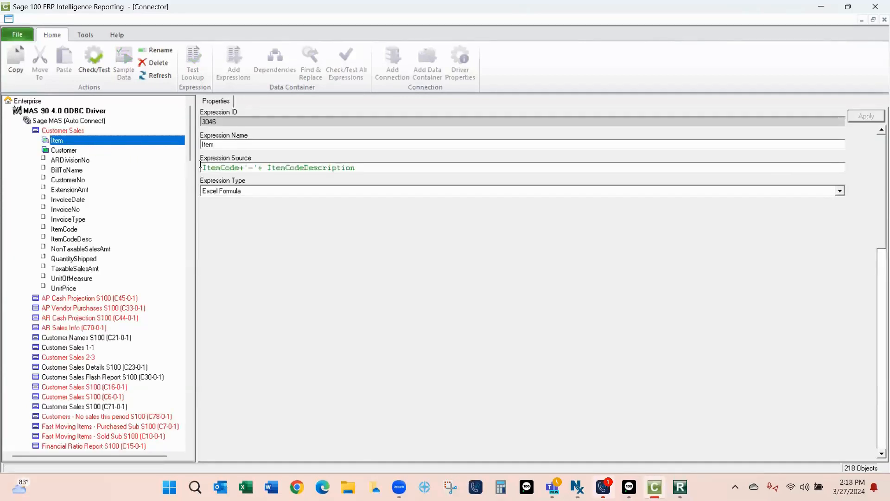
left_click(298, 167)
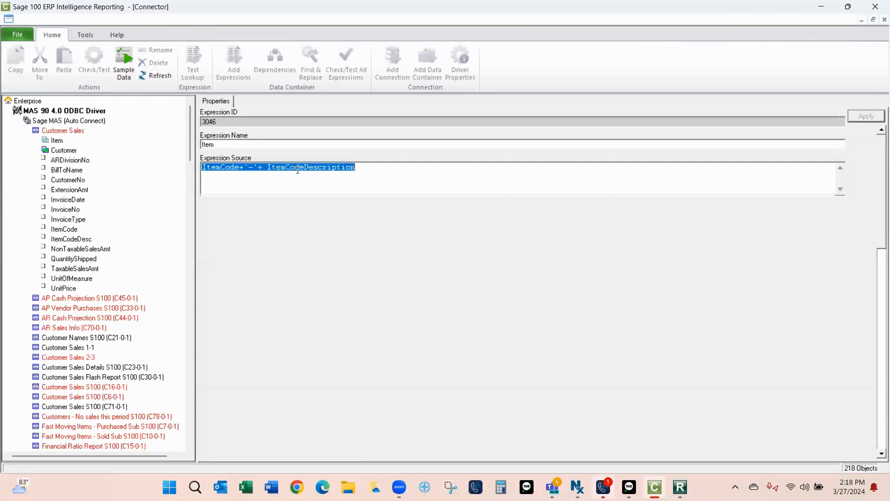
left_click(266, 166)
key("BackSpace")
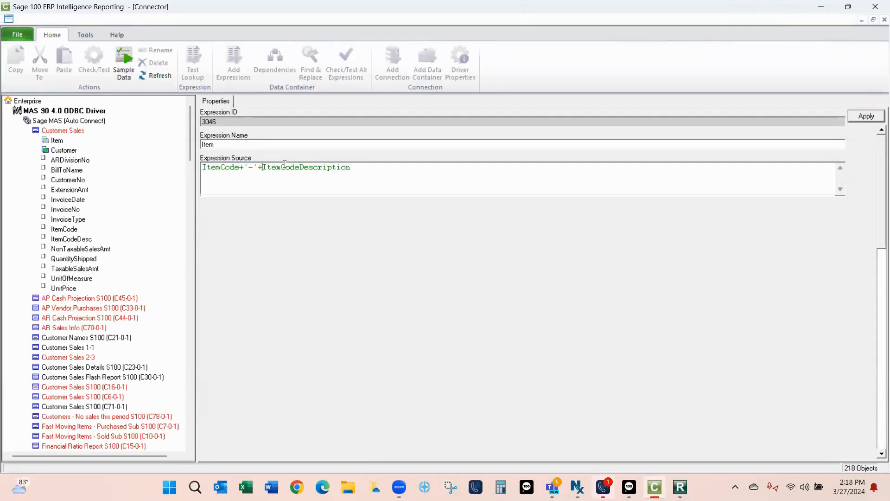
key("Left")
key("BackSpace")
type("\"")
key("BackSpace")
type("\"")
key("Return")
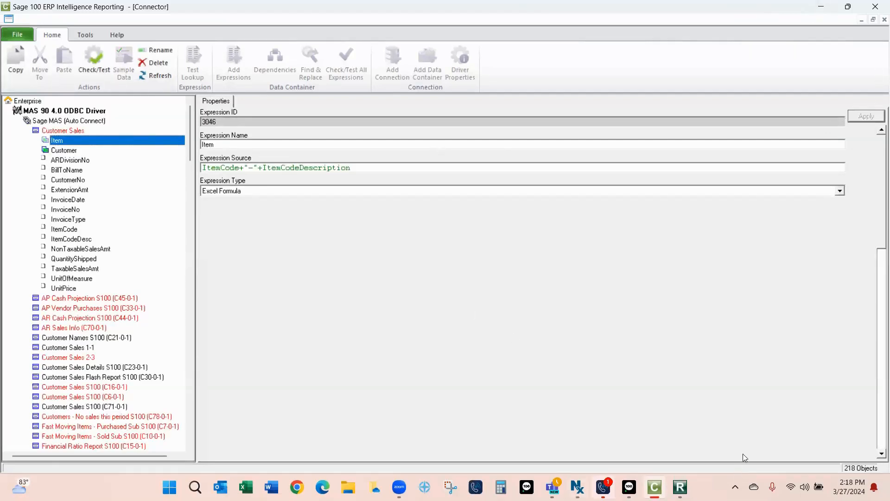
Step: Switch to the Report Manager and rerun the Customer Sales report with 01 May 2025 as the starting invoice date
left_click(681, 488)
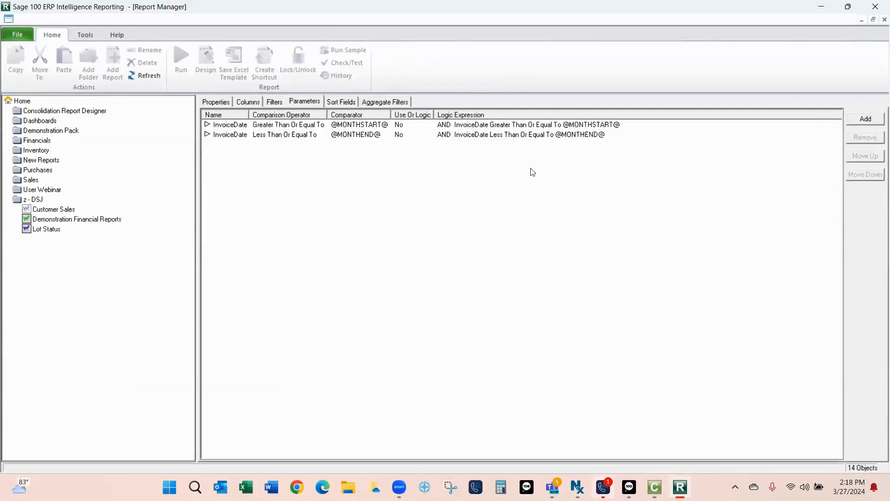
left_click(866, 119)
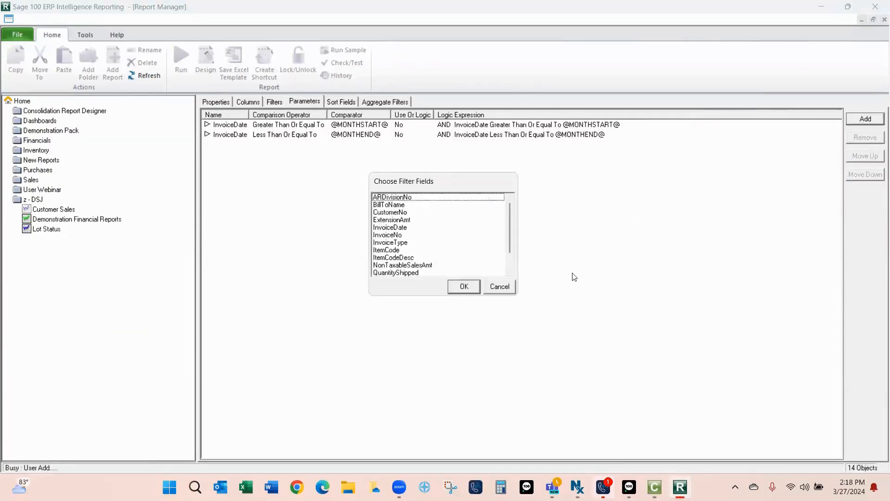
left_click(499, 287)
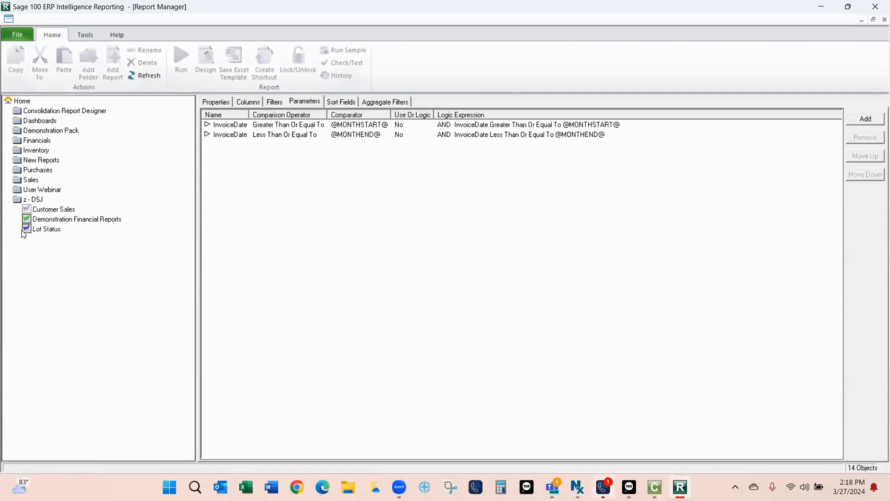
double_click(54, 210)
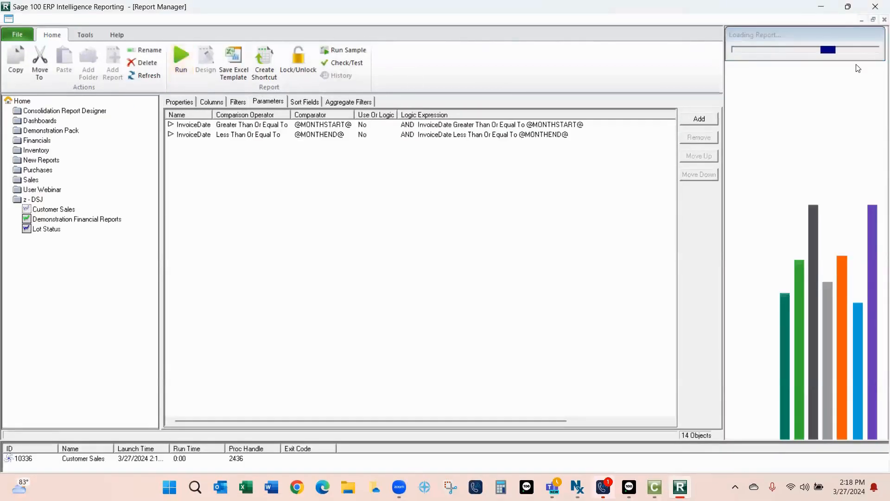
left_click(866, 69)
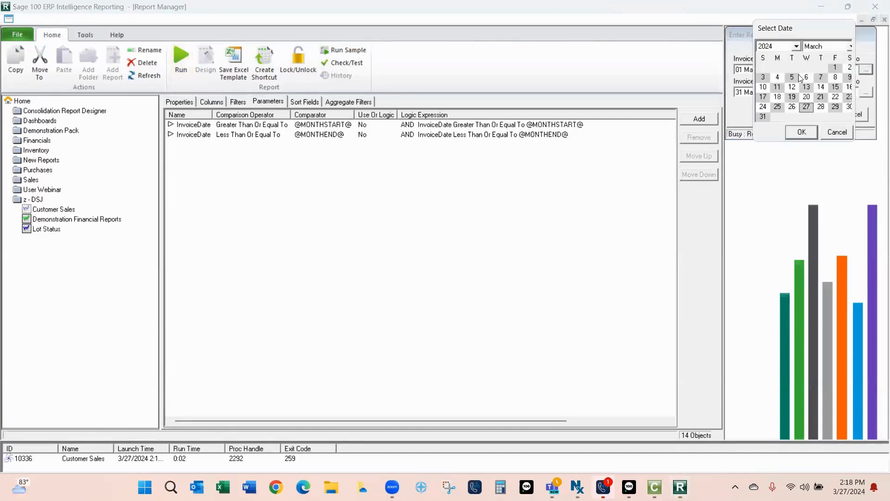
left_click(851, 46)
left_click(810, 72)
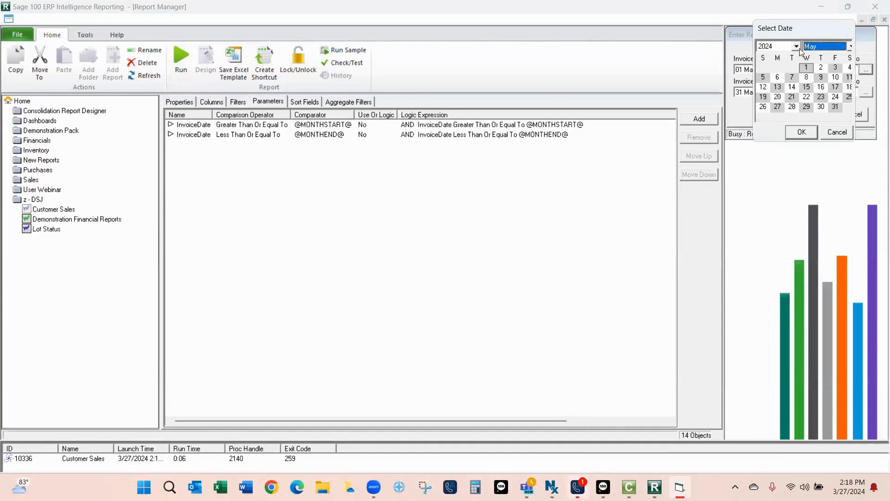
left_click(796, 46)
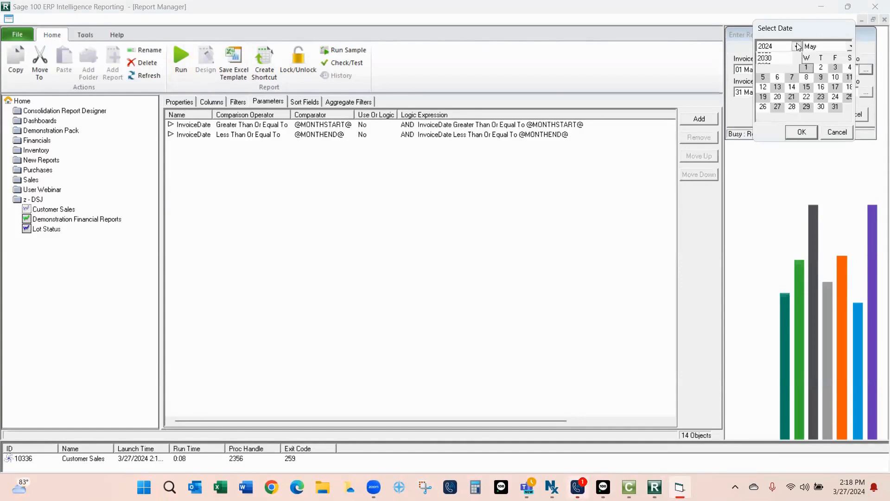
left_click(779, 65)
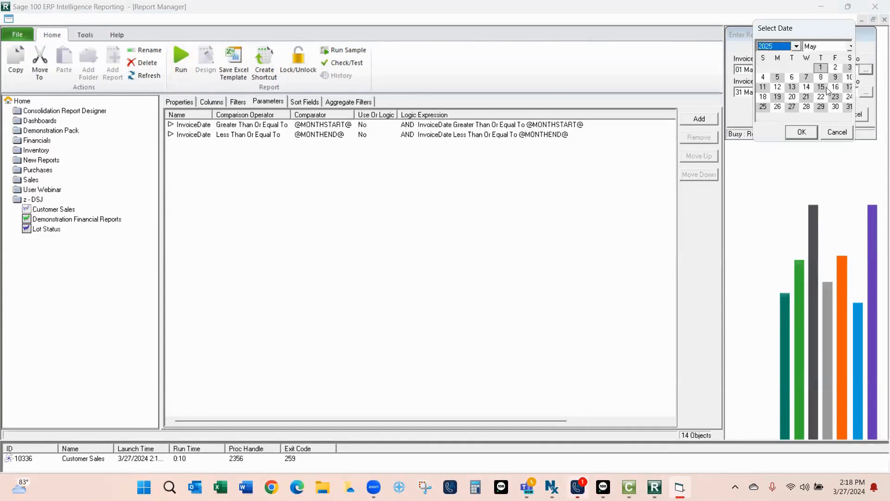
left_click(794, 132)
Step: Set the ending invoice date to 31 May 2025 and generate the report in Excel
left_click(870, 92)
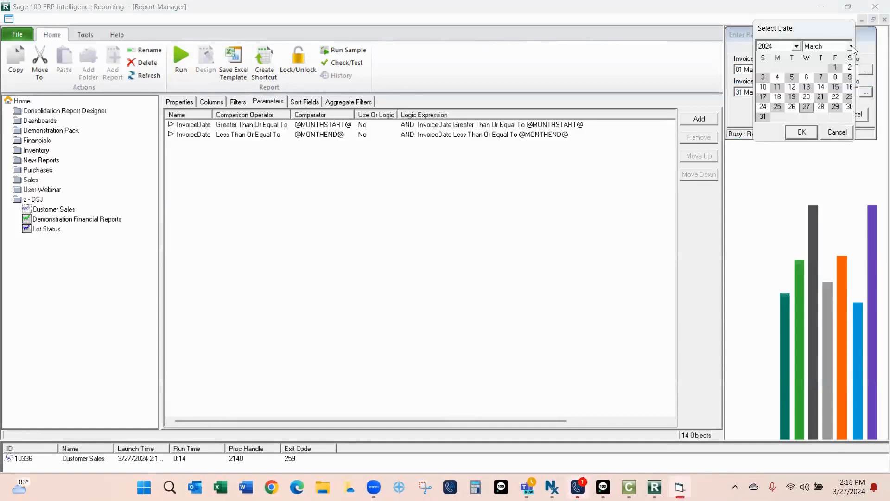
left_click(852, 47)
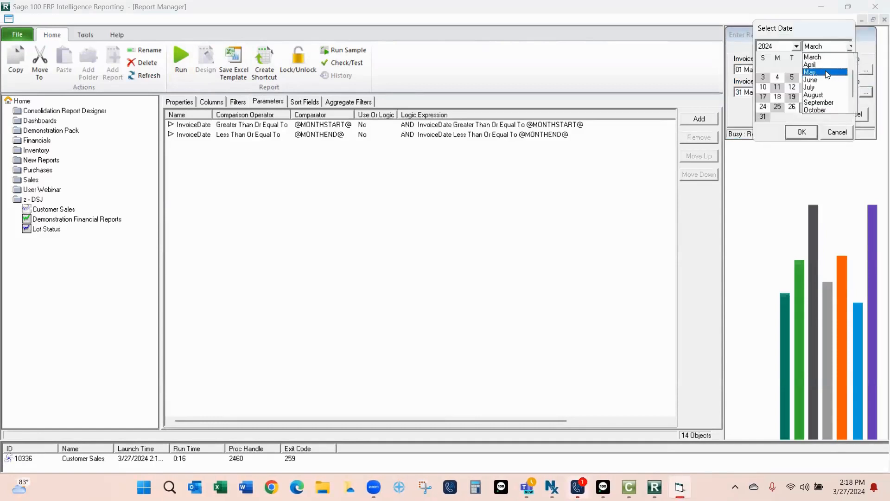
left_click(828, 73)
left_click(797, 46)
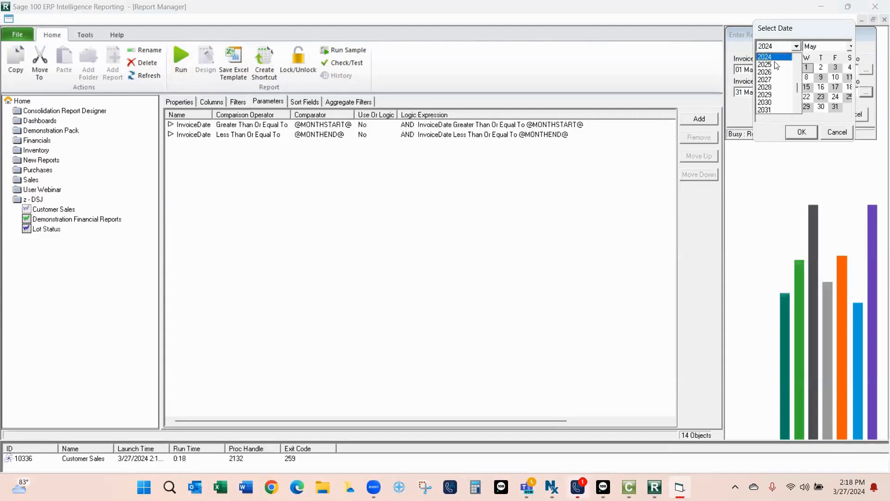
left_click(765, 65)
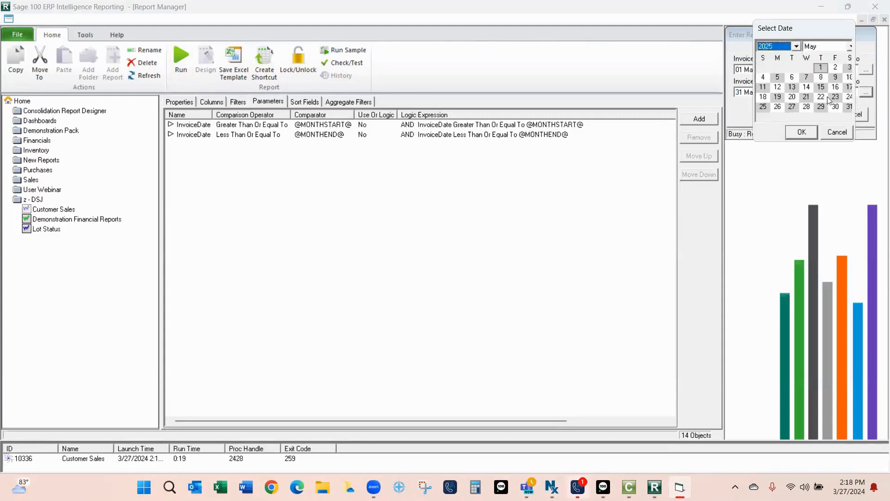
left_click(851, 108)
left_click(807, 134)
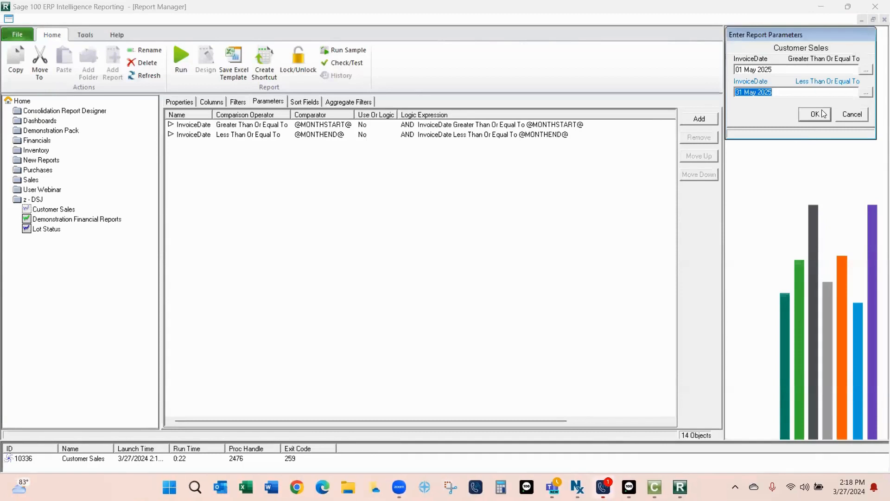
left_click(815, 115)
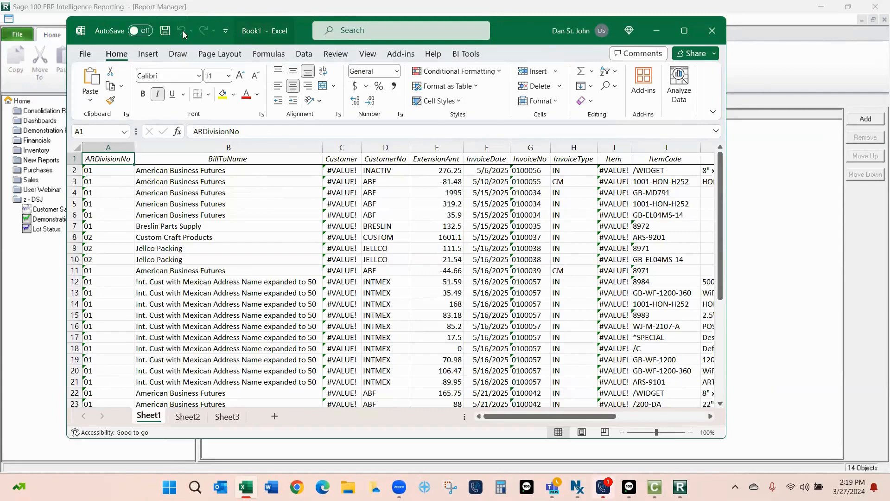
Step: Maximize the generated workbook, look through its sales data and insert a PivotTable based on RawData on a new worksheet
left_click(685, 30)
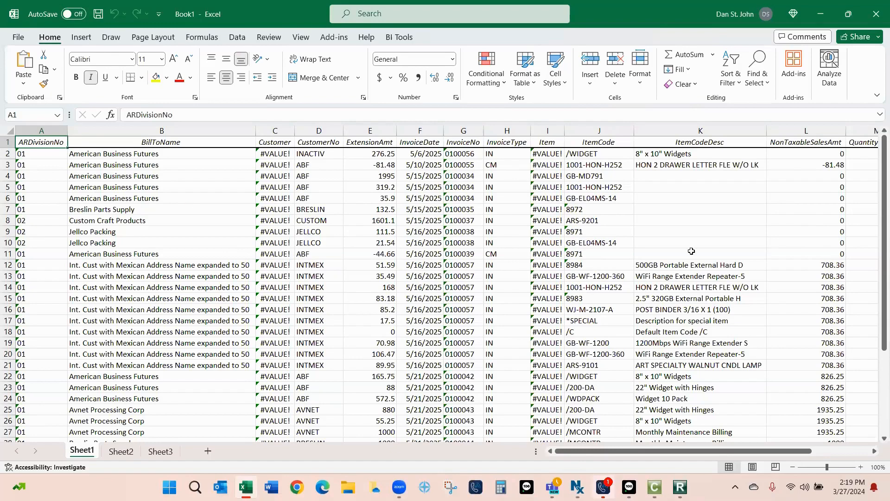
scroll(687, 258, "down", 7)
scroll(687, 259, "up", 7)
left_click_drag(648, 454, 706, 454)
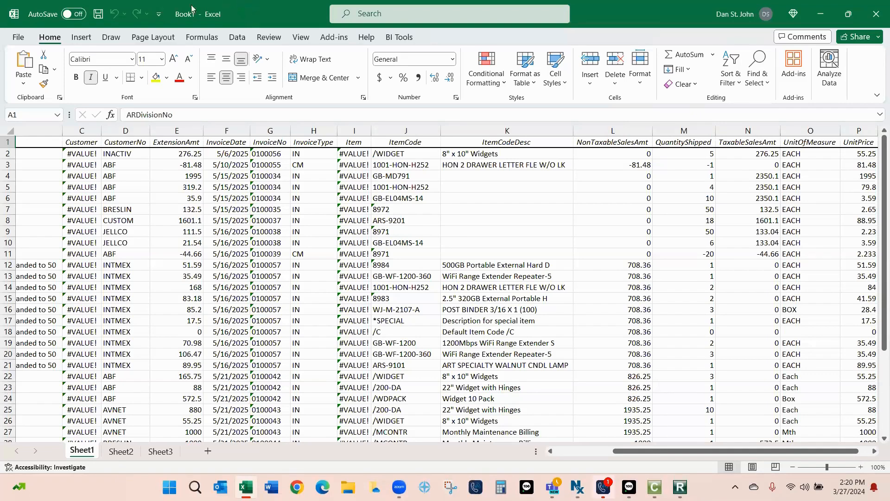
left_click(82, 38)
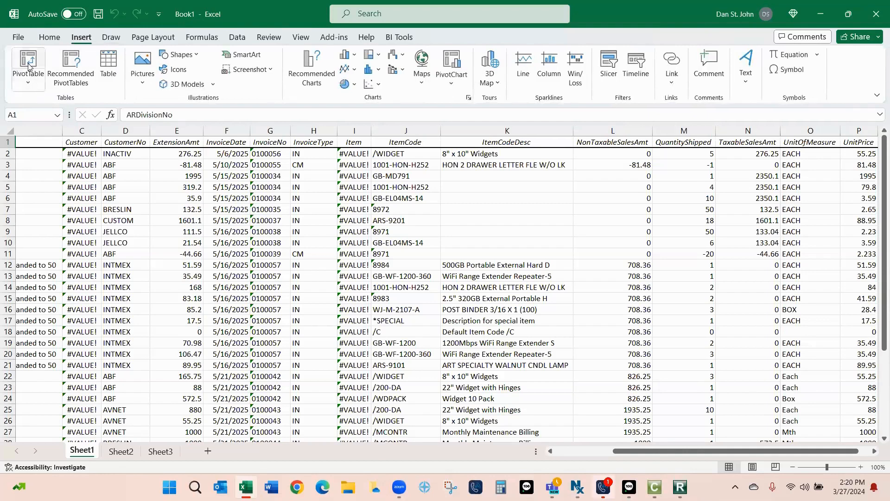
left_click(29, 63)
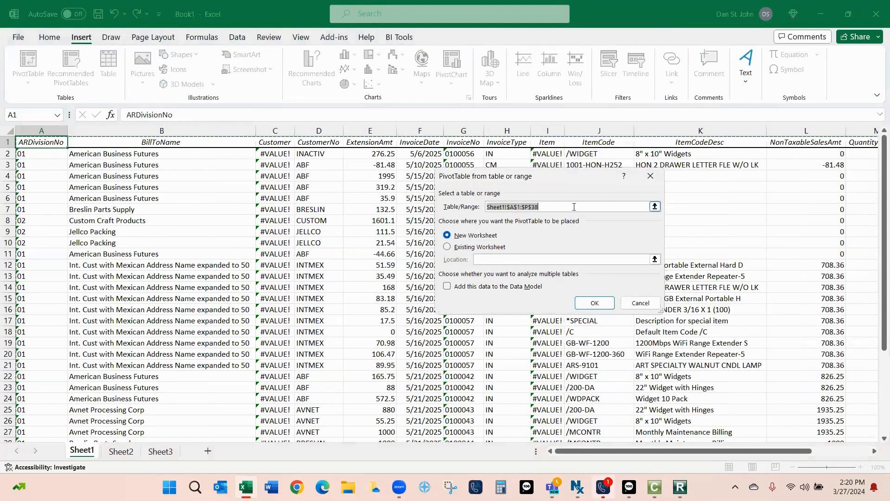
type("RawData")
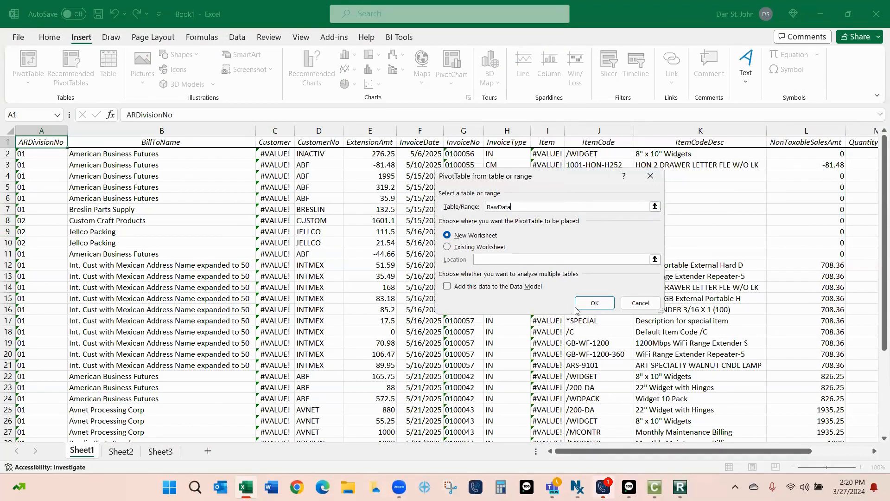
left_click(607, 301)
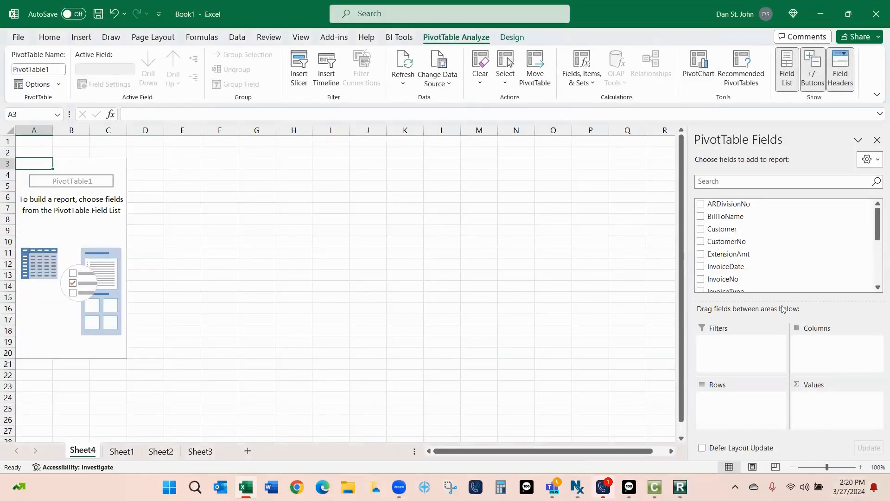
Step: Add ItemCode and ItemCodeDesc as row fields of the PivotTable
scroll(745, 241, "down", 3)
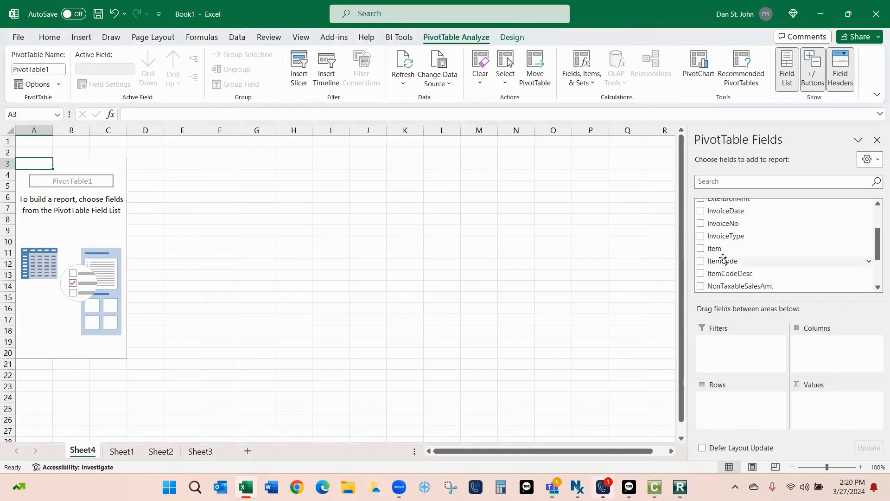
left_click(701, 262)
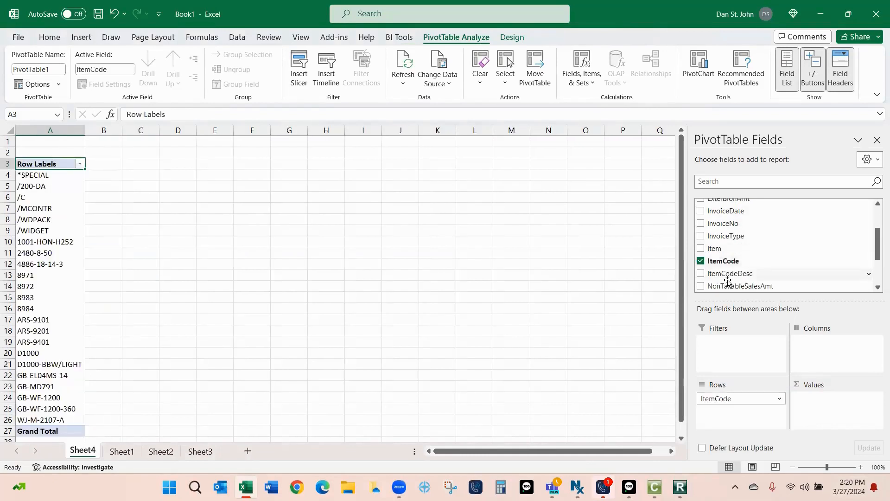
left_click(702, 274)
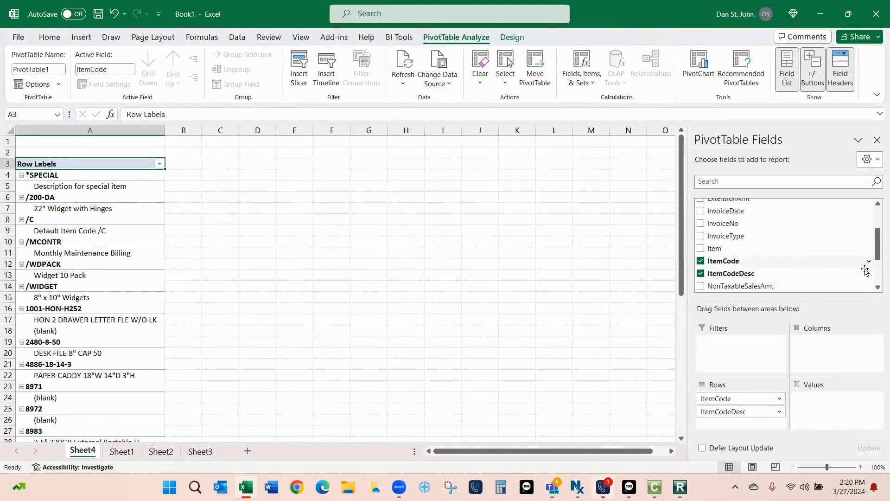
scroll(804, 283, "down", 1)
scroll(800, 288, "up", 2)
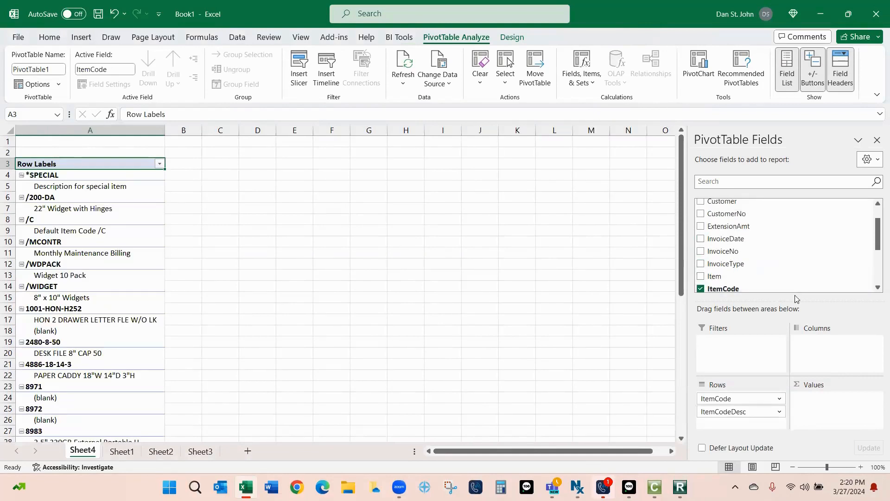
left_click(702, 214)
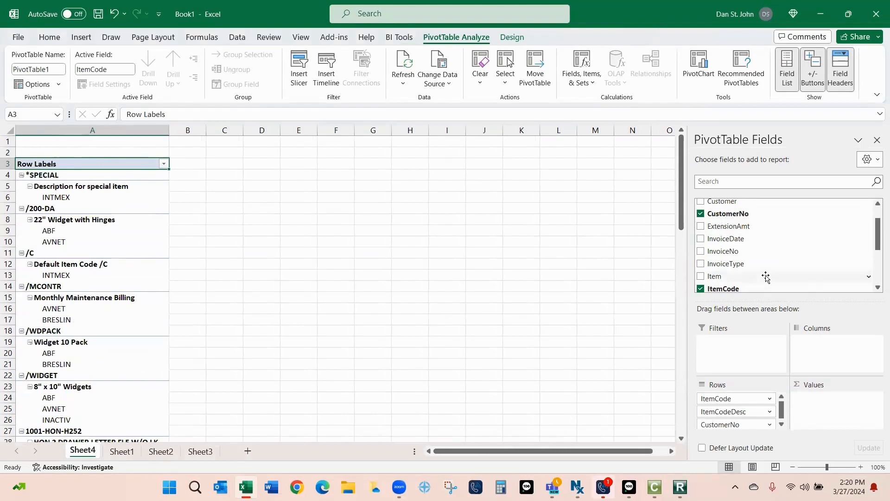
left_click(701, 214)
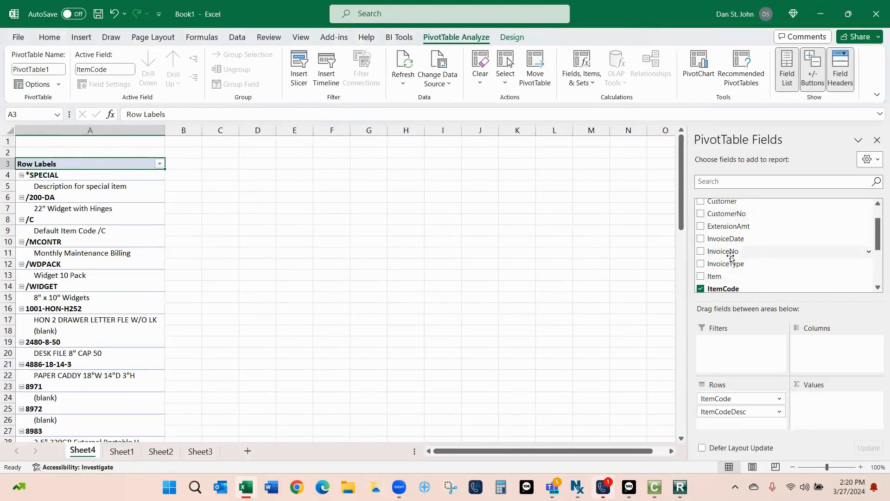
Step: Add InvoiceDate, CustomerNo, InvoiceNo and InvoiceType as further row fields of the PivotTable
left_click(701, 239)
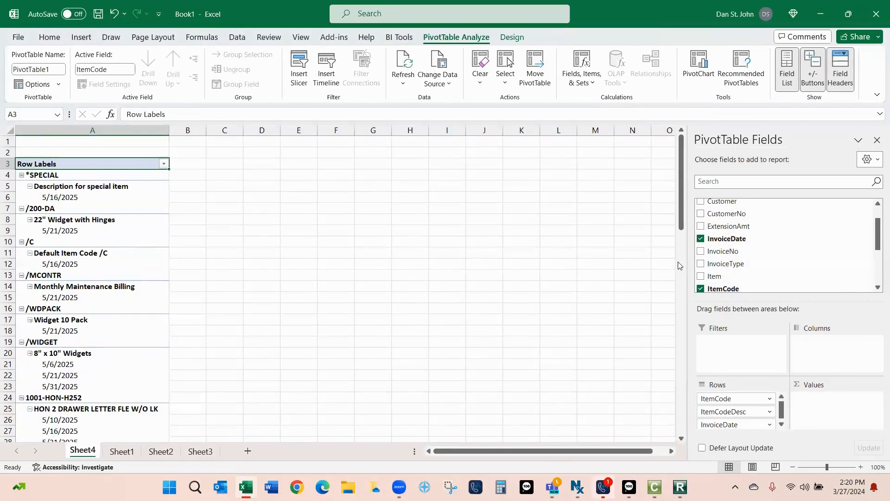
left_click(701, 215)
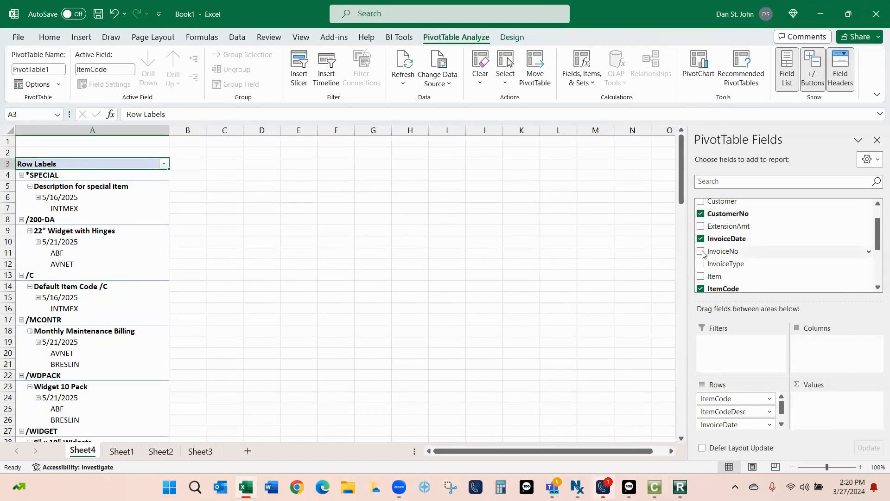
left_click(702, 252)
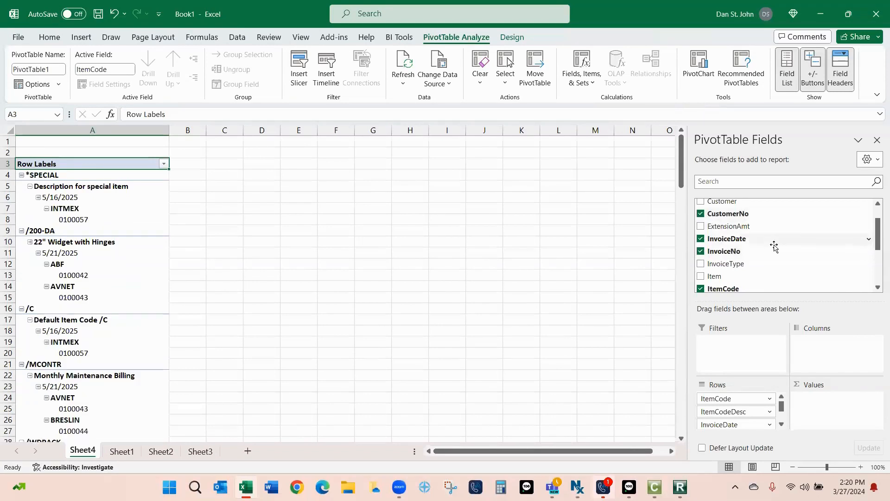
left_click(702, 264)
Step: Add QuantityShipped, TaxableSalesAmt and UnitPrice as summed values and UnitOfMeasure as a row field of the PivotTable
scroll(774, 262, "down", 2)
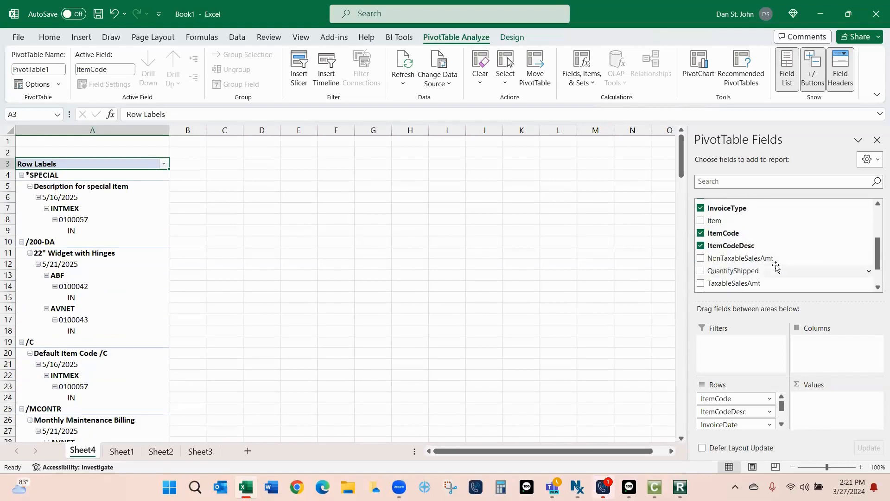
scroll(776, 266, "down", 1)
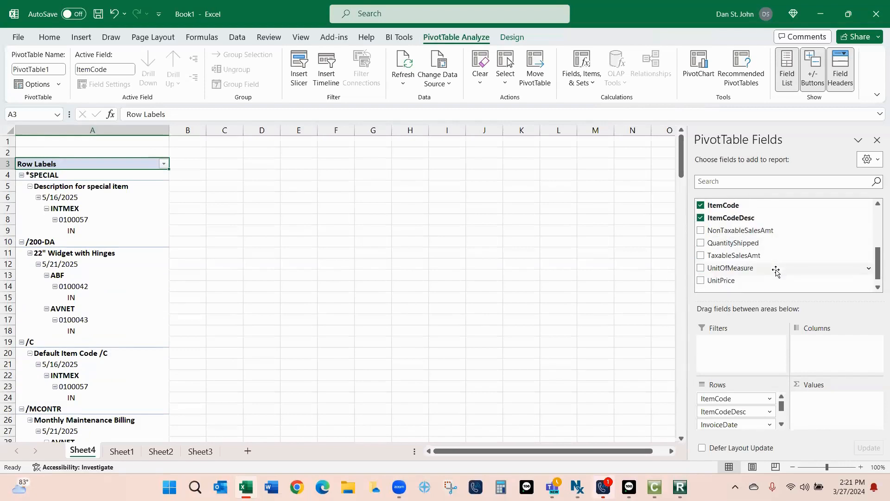
left_click(701, 243)
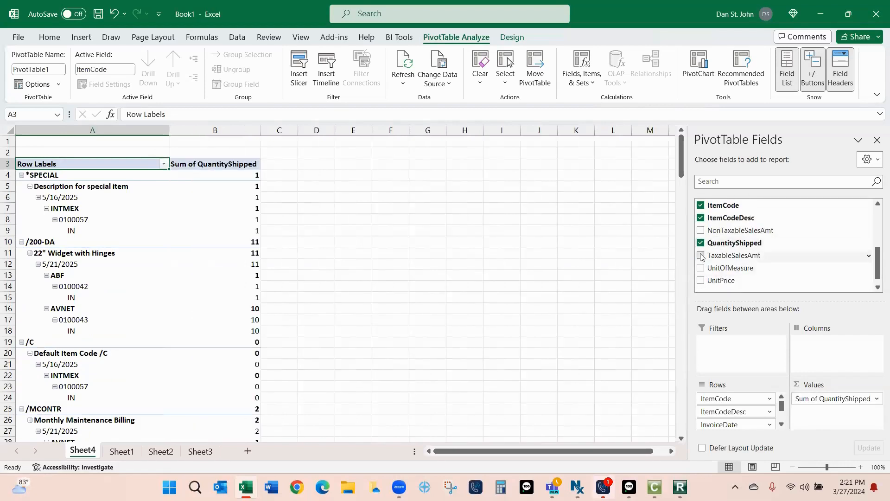
left_click(701, 255)
left_click(701, 269)
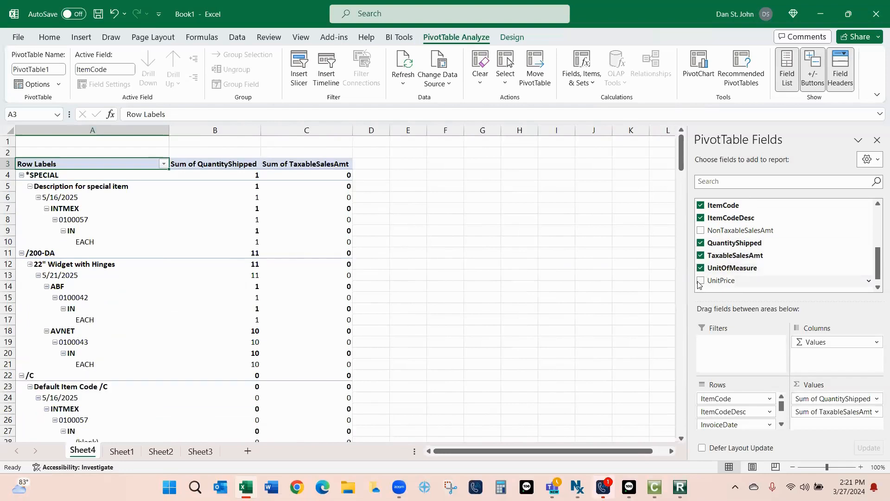
left_click(701, 282)
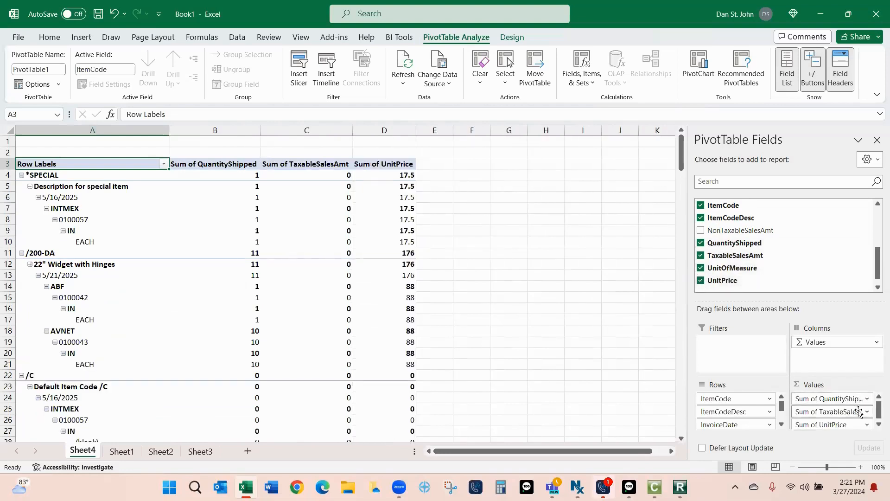
Step: Place Sum of UnitPrice ahead of Sum of TaxableSalesAmt and add ExtensionAmt to the PivotTable values
left_click_drag(847, 425, 843, 406)
scroll(789, 259, "up", 3)
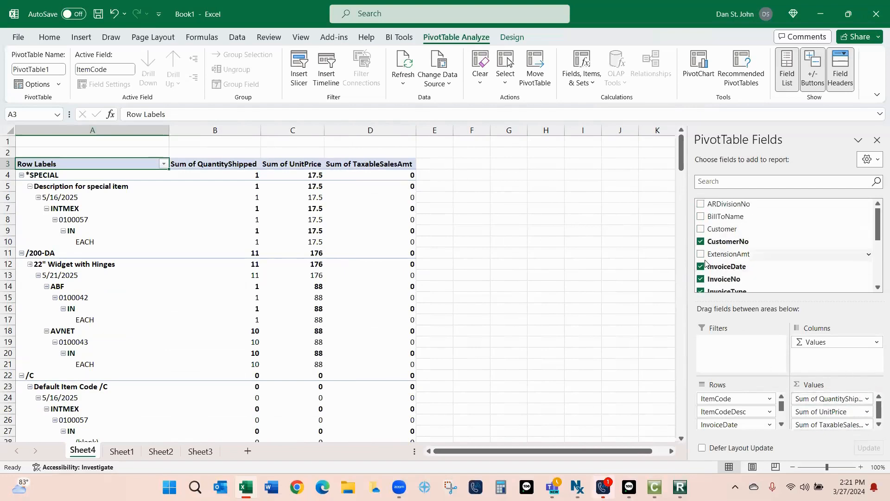
left_click(701, 255)
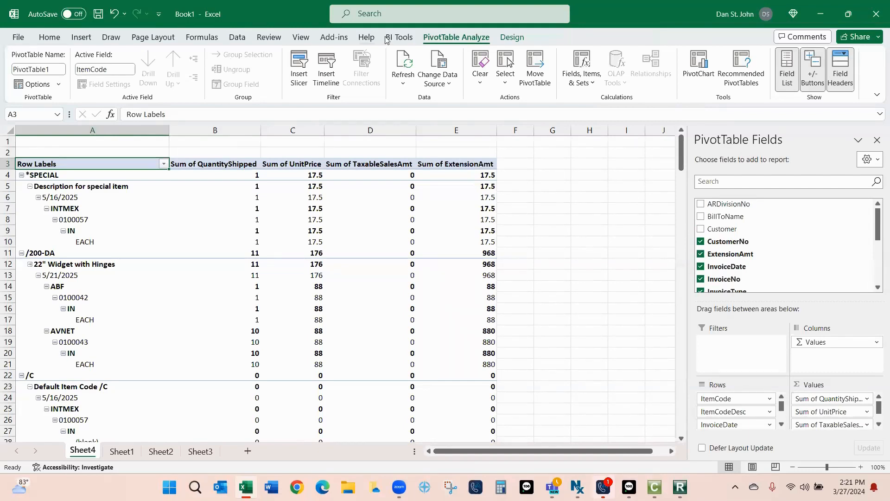
Step: Show the PivotTable in tabular form and close the PivotTable Fields list
left_click(512, 37)
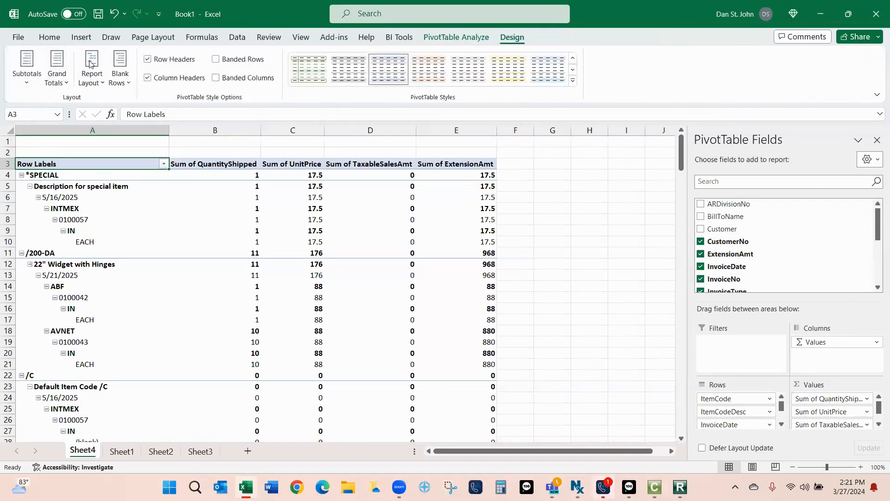
left_click(94, 67)
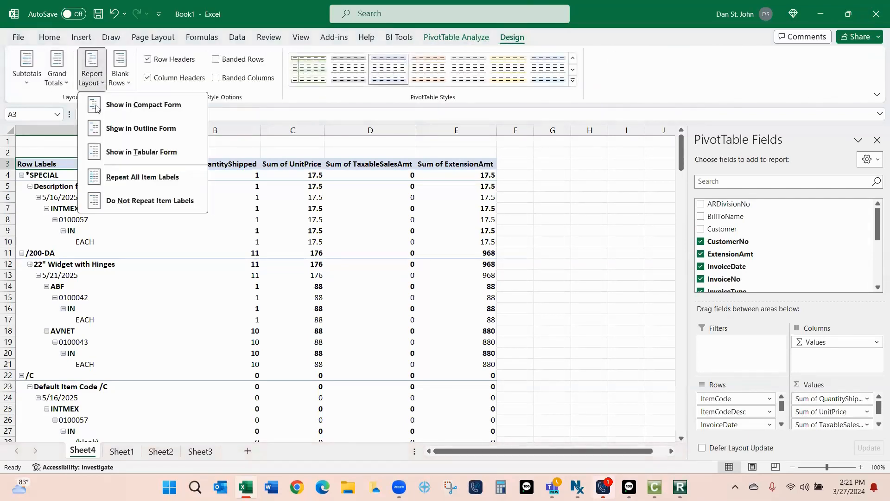
left_click(130, 153)
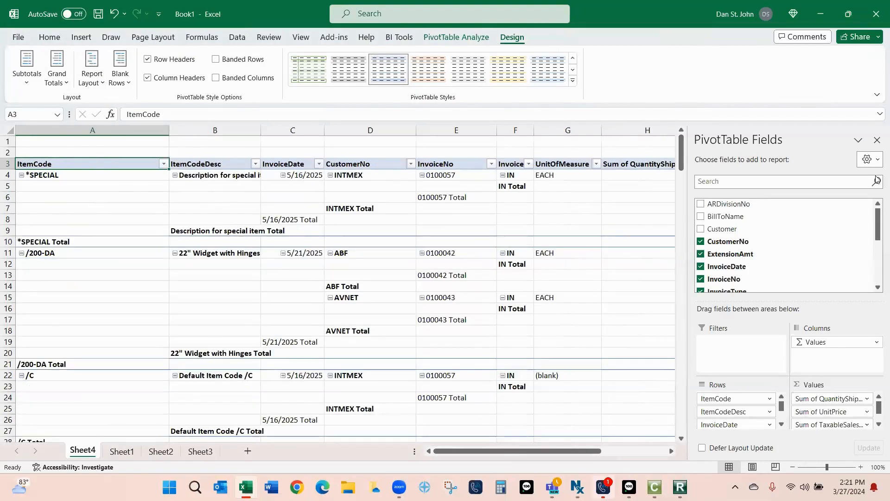
left_click(877, 140)
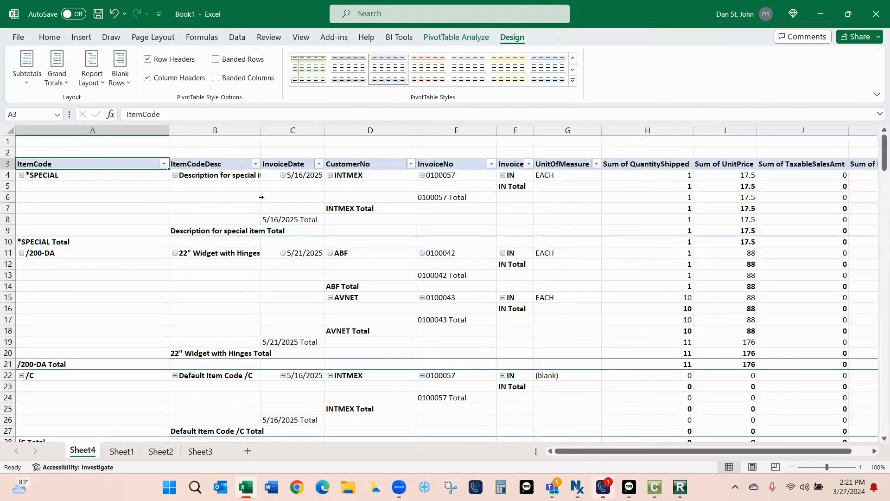
Step: Rename the ItemCode field as Item Code and show its item labels in outline form with automatic subtotals
right_click(103, 164)
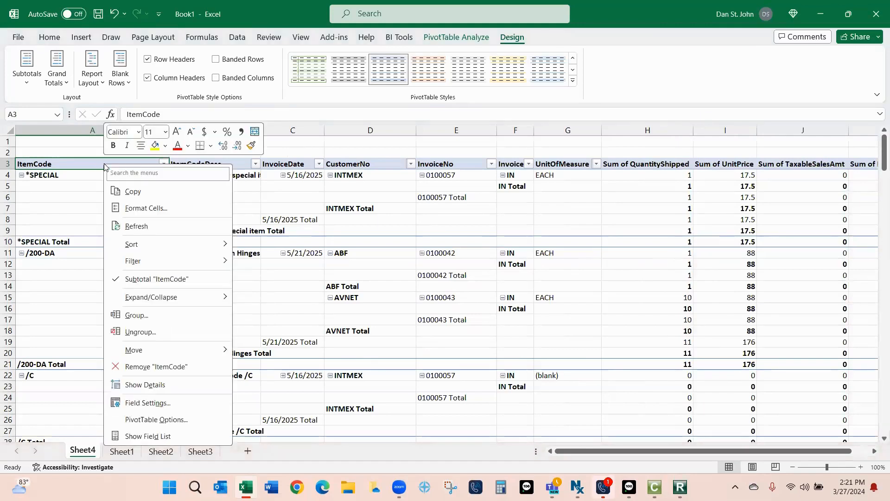
left_click(142, 403)
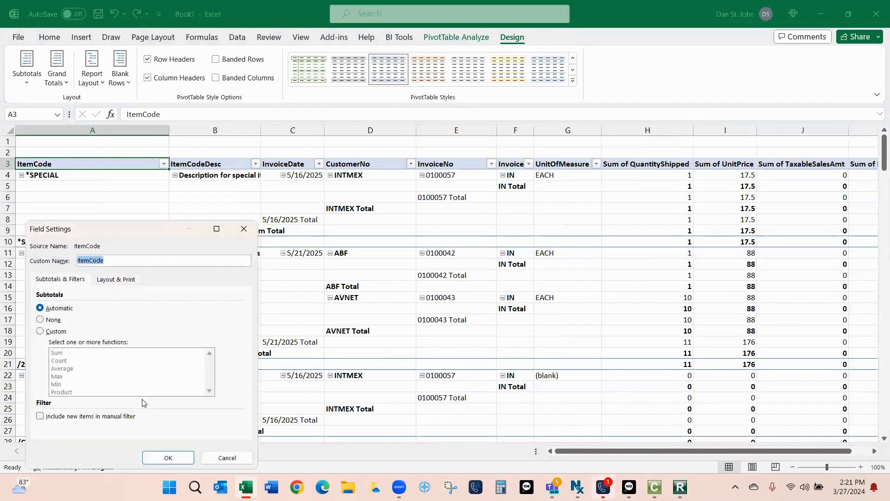
left_click(90, 261)
key("BackSpace")
left_click(60, 283)
left_click(116, 280)
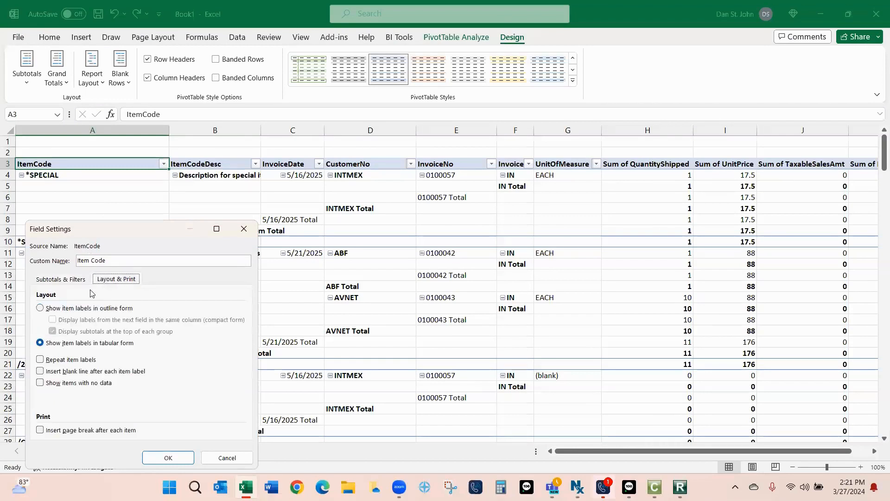
left_click(41, 309)
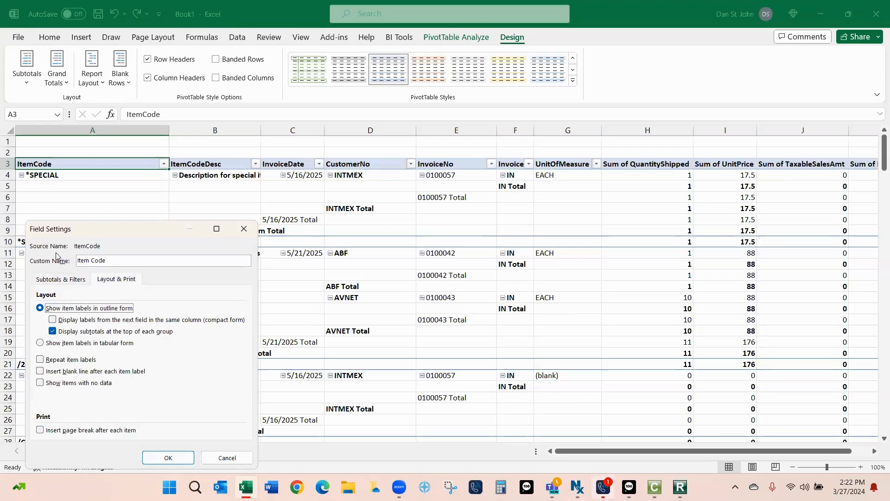
left_click(60, 284)
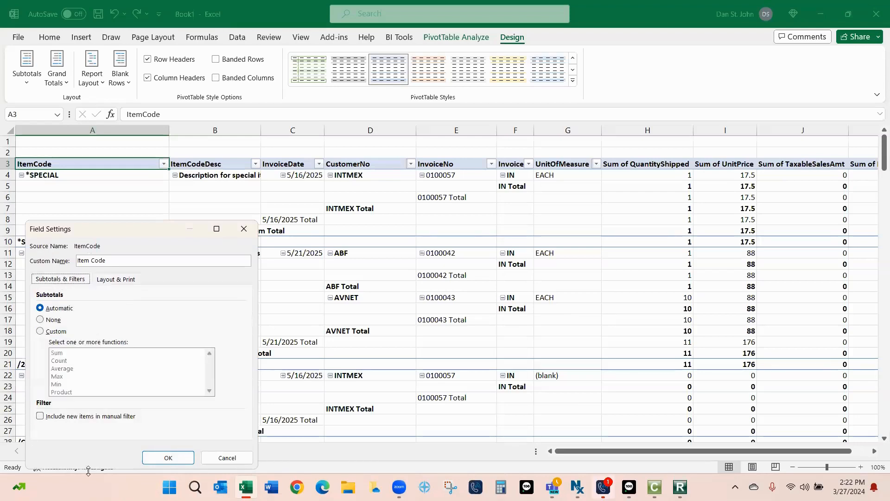
left_click(170, 457)
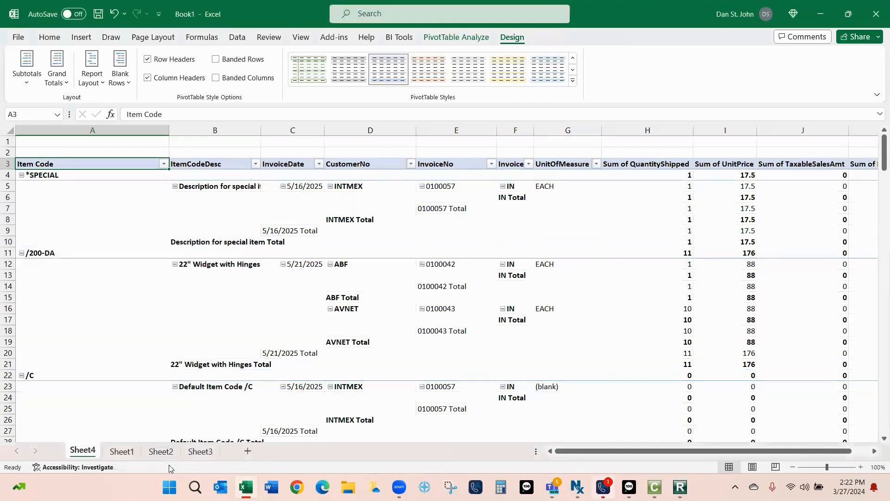
Step: Turn off the subtotals for the ItemCodeDesc and InvoiceDate fields
left_click(199, 167)
right_click(200, 167)
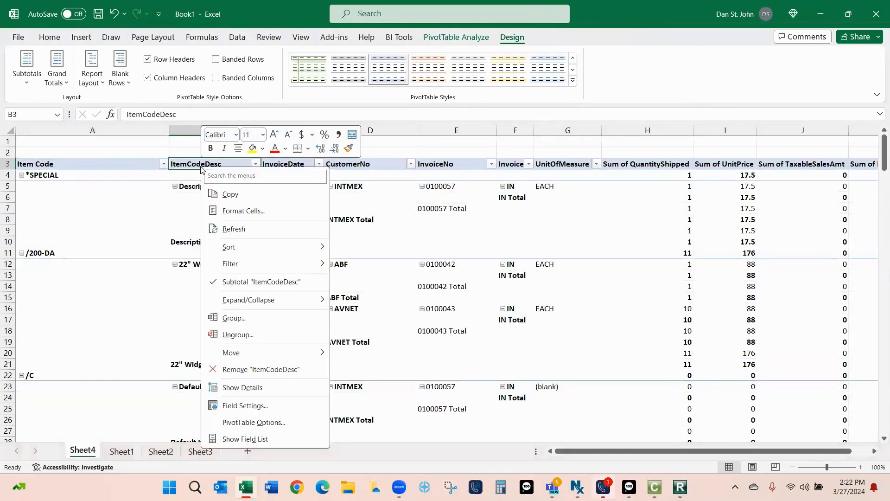
left_click(215, 282)
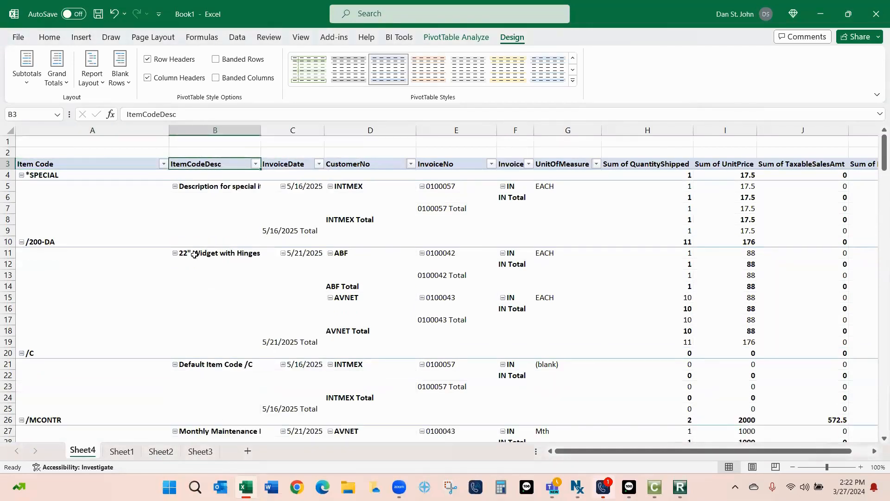
left_click(292, 165)
right_click(292, 165)
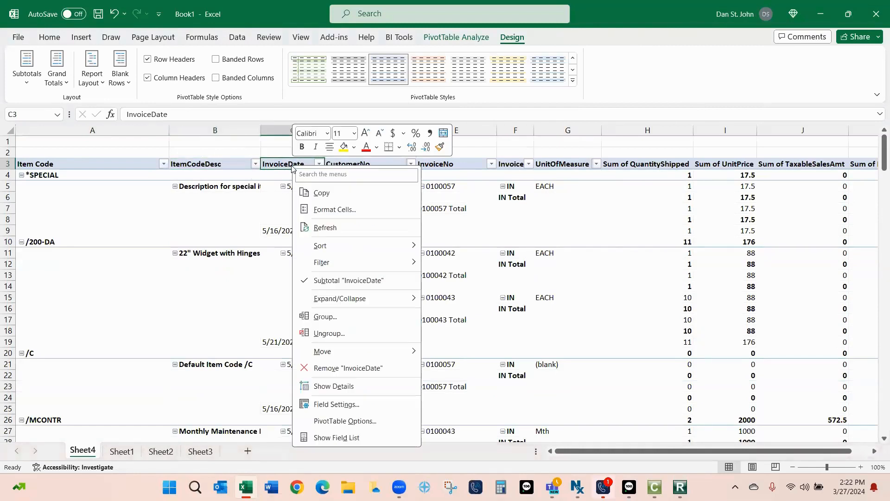
left_click(305, 282)
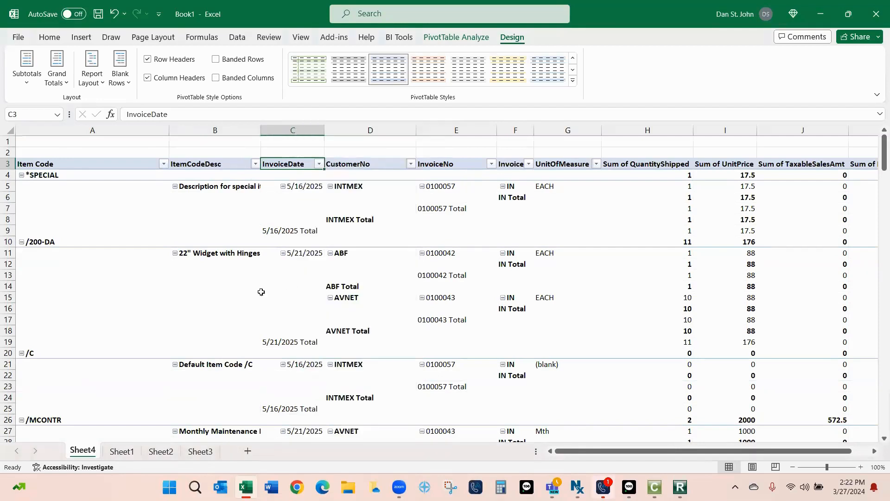
Step: Set the CustomerNo field to show its item labels in outline form
right_click(372, 166)
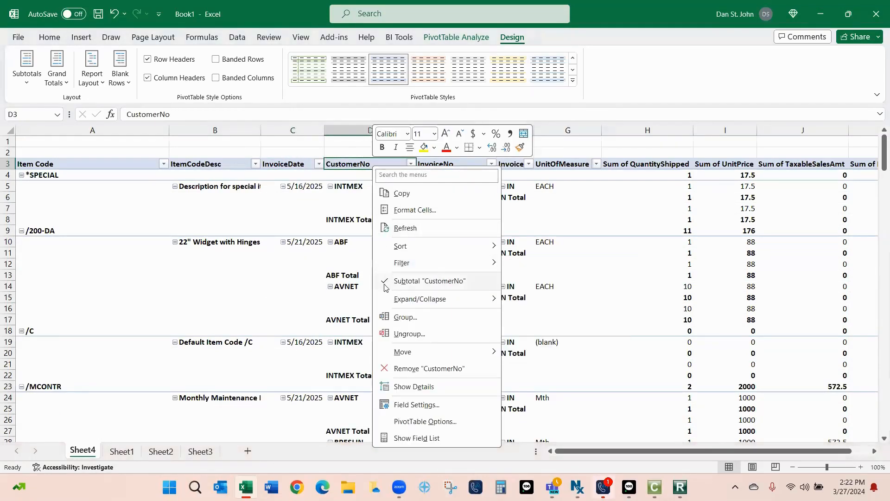
left_click(416, 405)
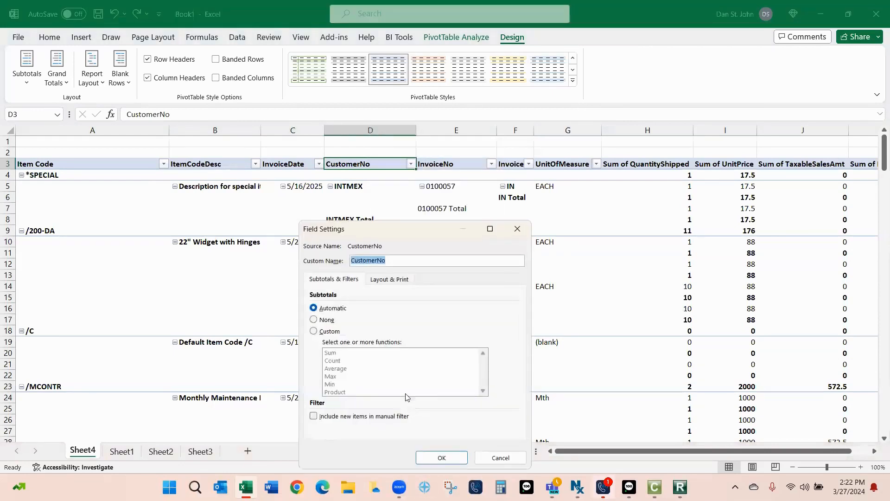
left_click(388, 280)
left_click(314, 308)
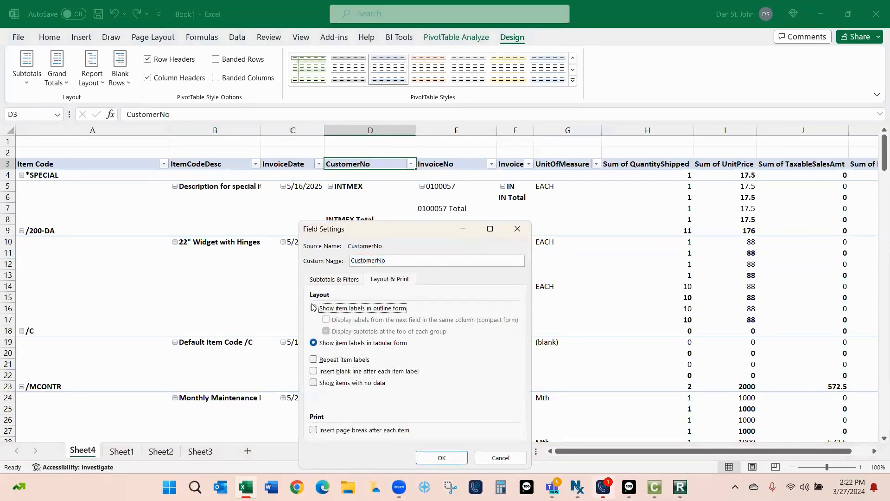
left_click(447, 459)
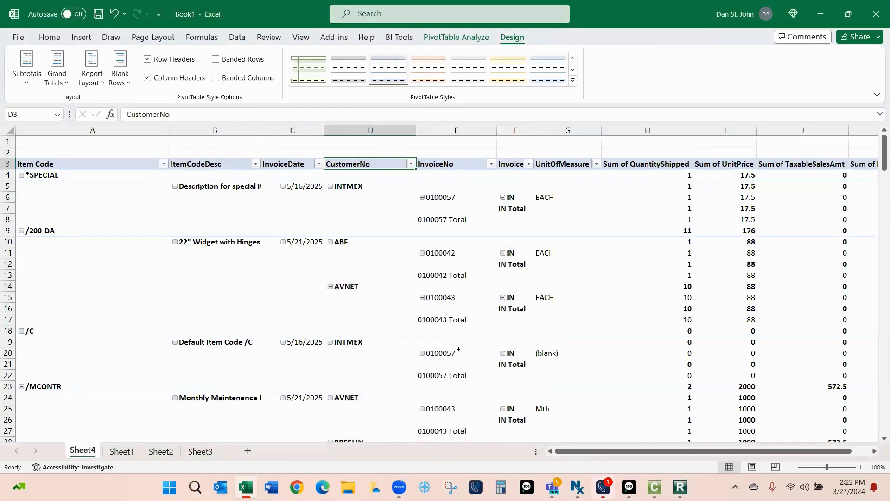
Step: Turn off the subtotals for the InvoiceNo, InvoiceType and UnitOfMeasure fields
right_click(453, 165)
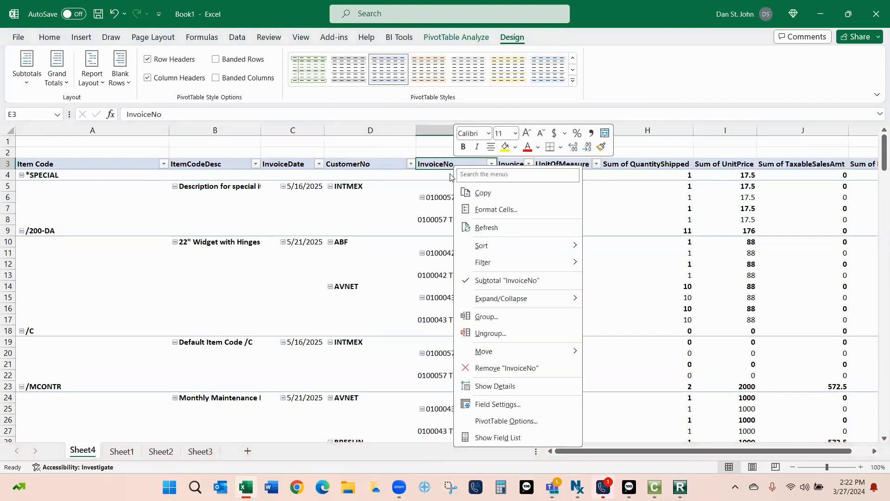
left_click(469, 280)
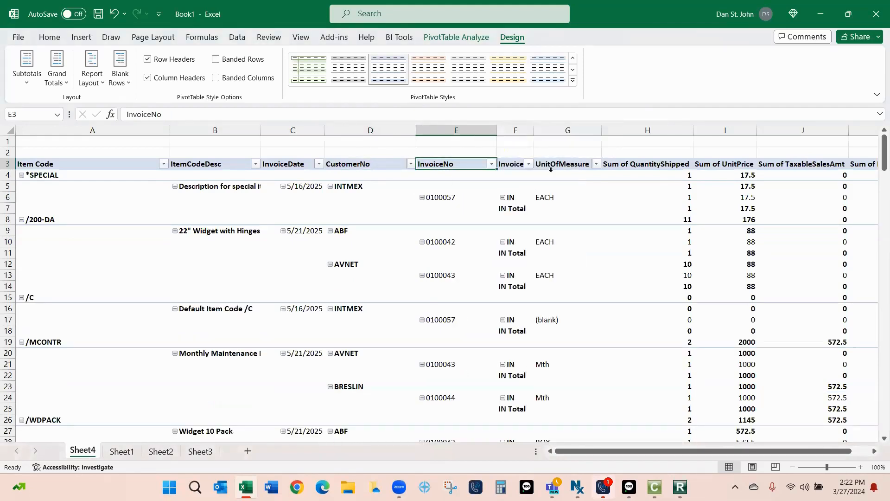
left_click(517, 163)
right_click(517, 163)
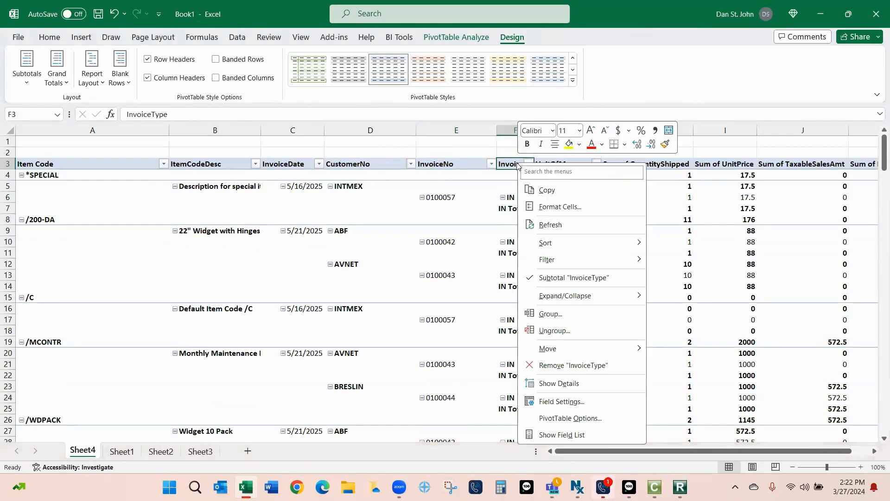
left_click(571, 277)
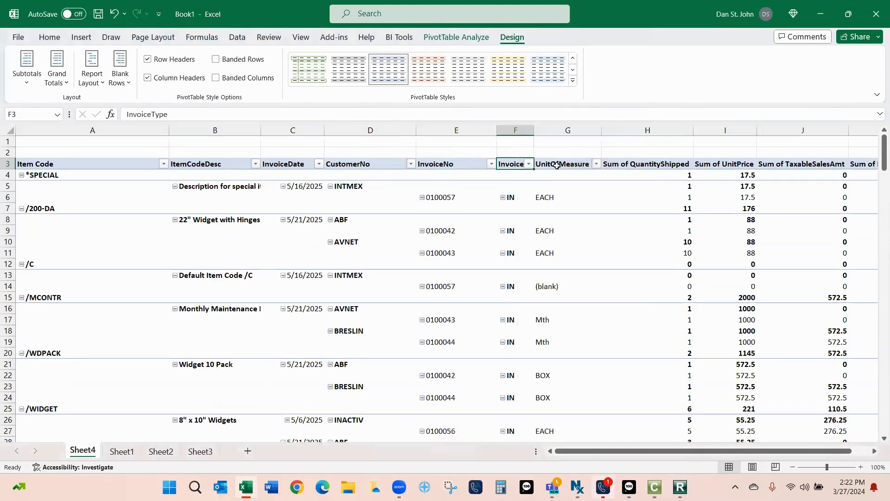
right_click(557, 165)
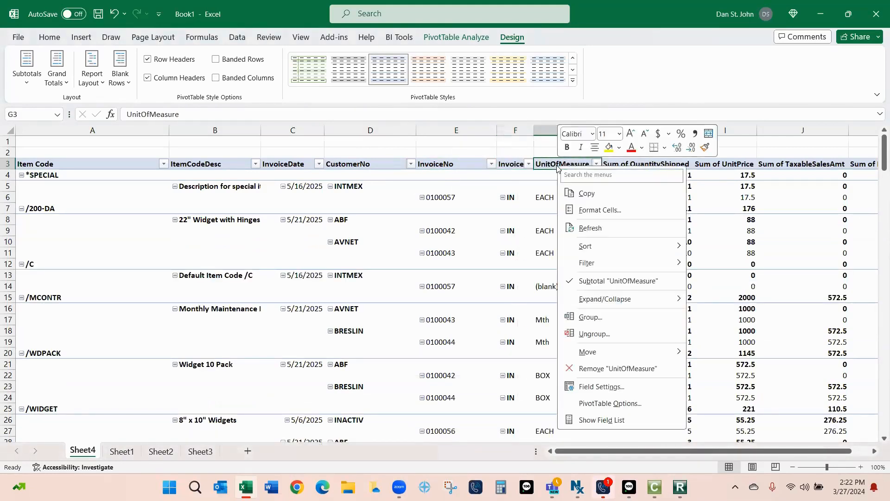
left_click(570, 281)
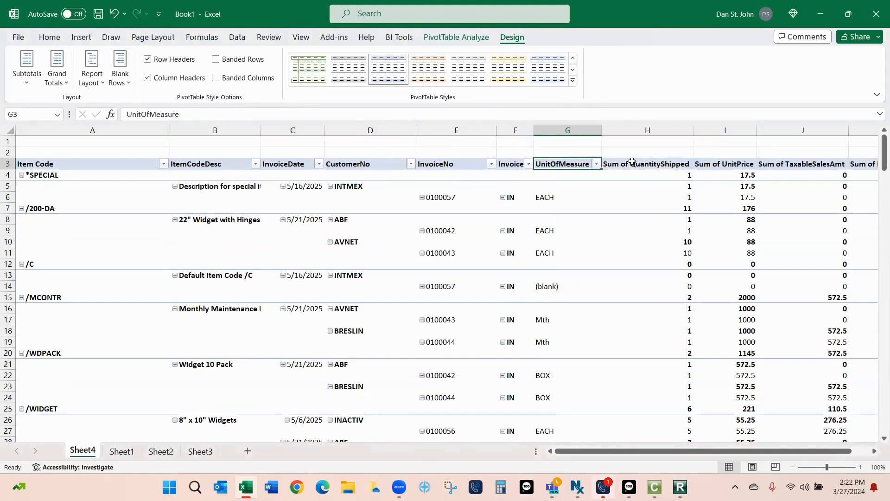
Step: Rename the QuantityShipped value field as Qty Shipped and format it as Number with a 1000 separator and red negatives in parentheses
left_click(634, 163)
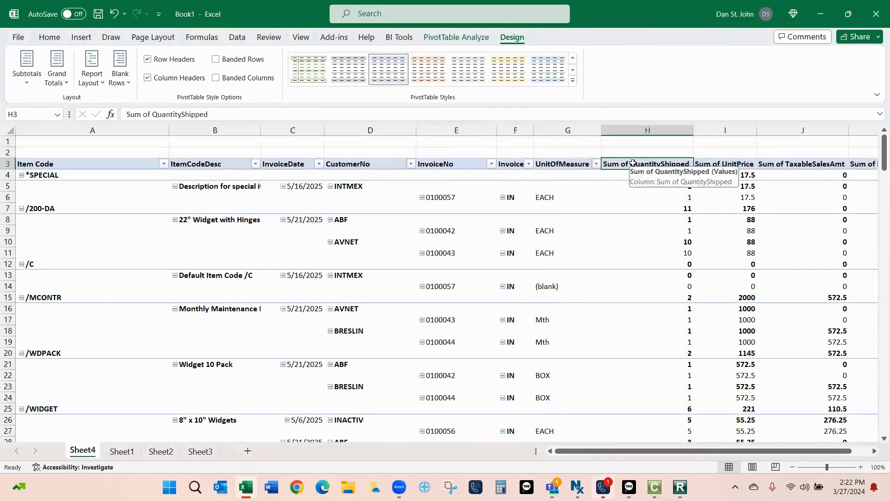
double_click(634, 163)
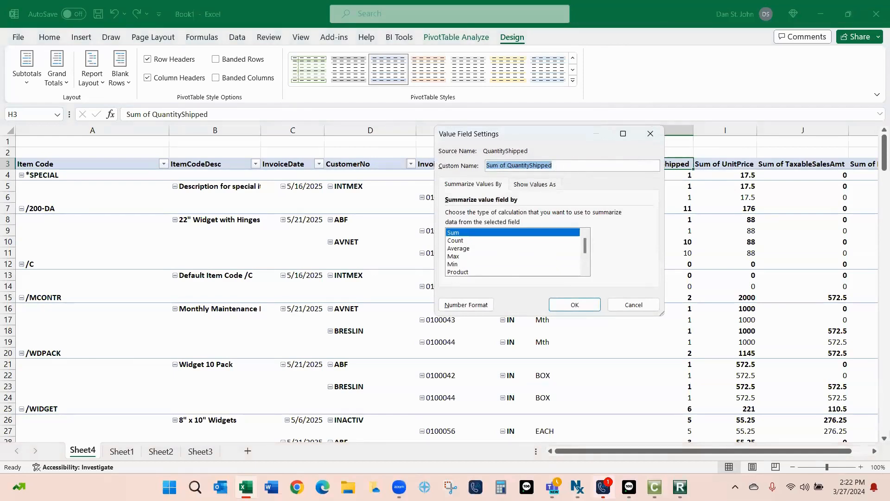
type("Qty")
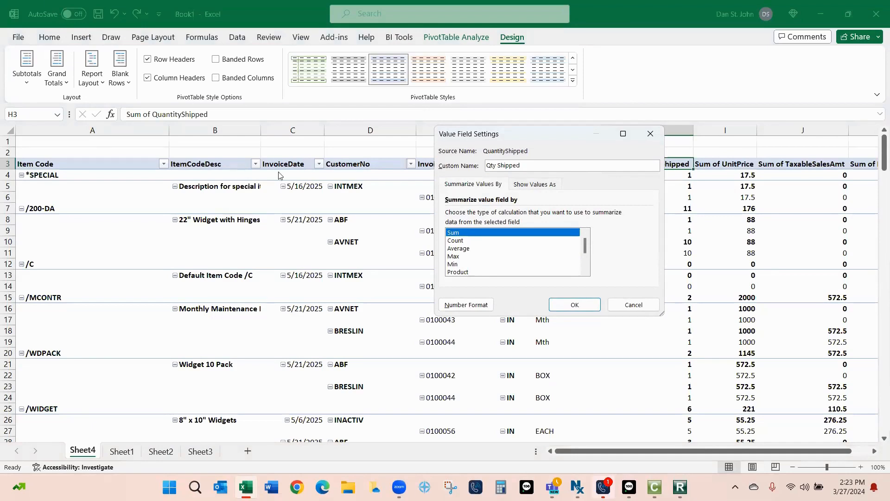
left_click(467, 305)
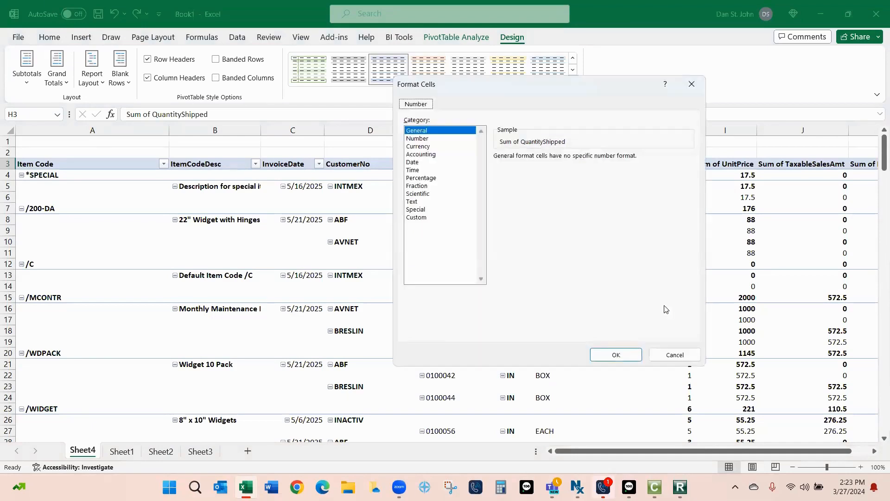
left_click(418, 139)
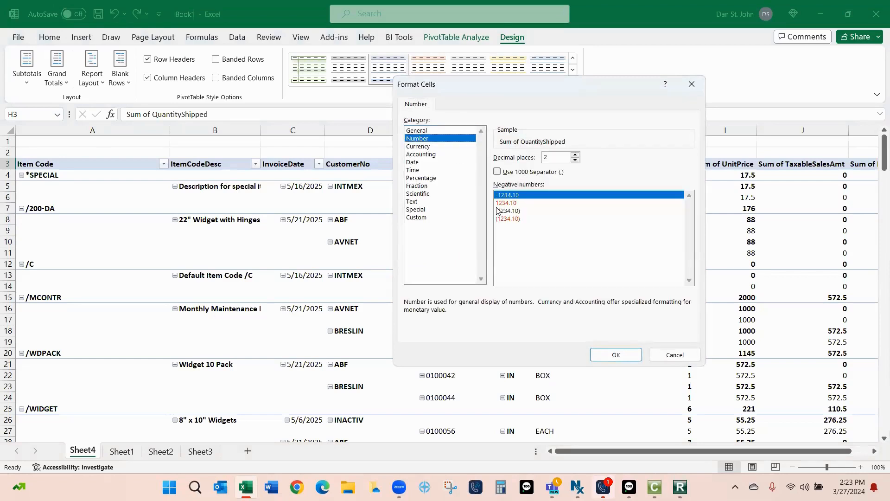
left_click(497, 172)
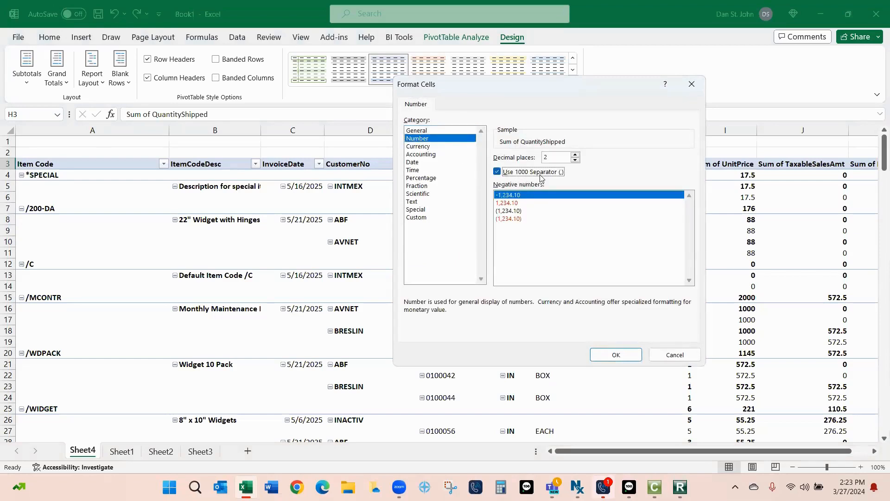
left_click(509, 218)
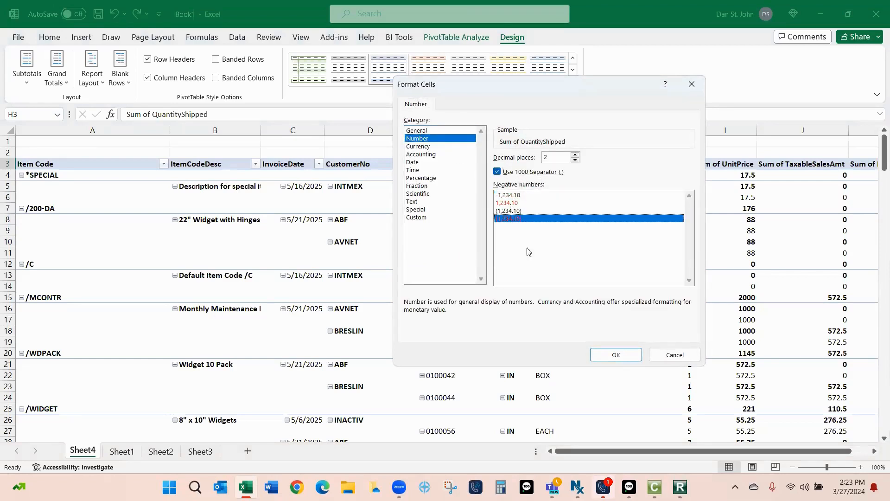
left_click(617, 355)
left_click(574, 305)
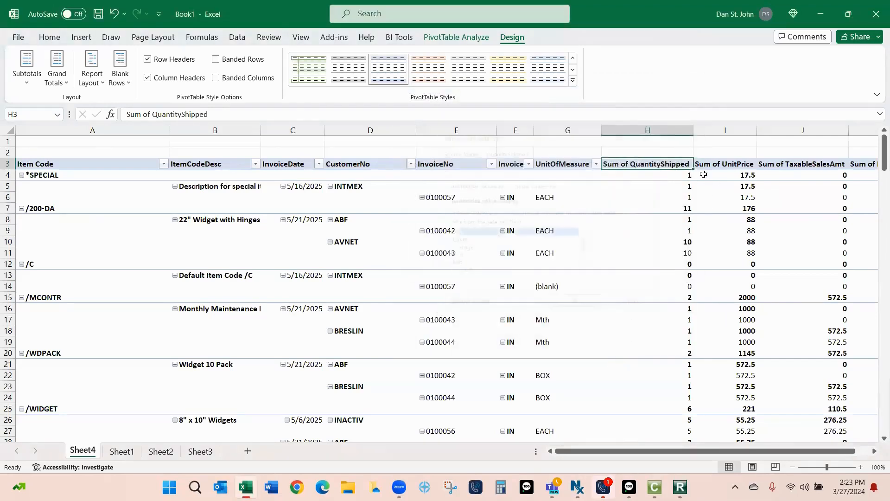
Step: Rename the UnitPrice value field as Unit Price and format it as Number with 2 decimals, a 1000 separator and red parenthesized negatives
left_click(672, 163)
right_click(676, 166)
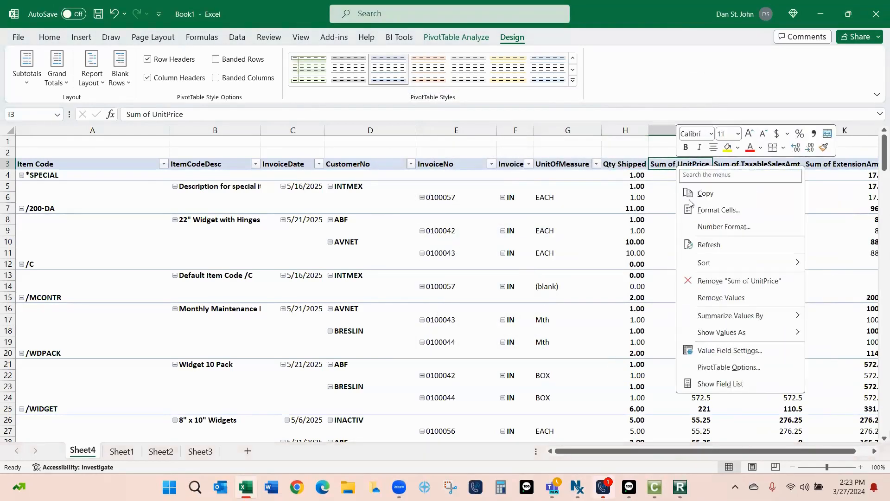
left_click(723, 351)
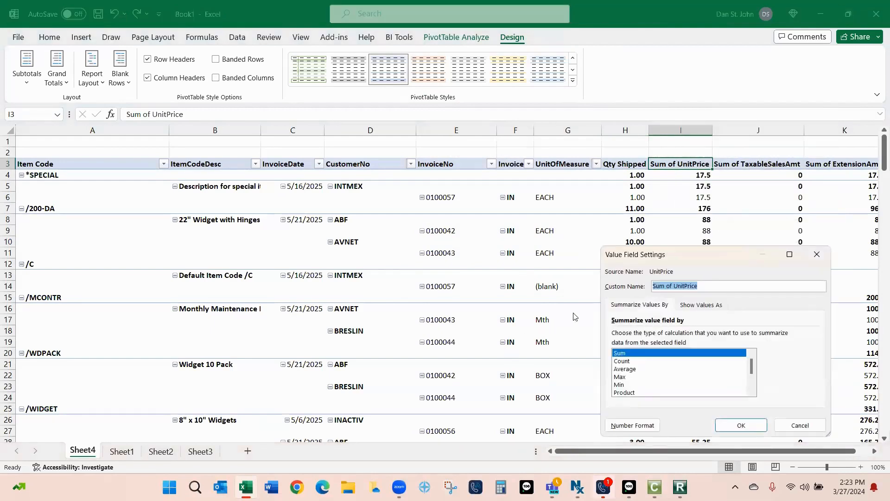
type("U")
left_click(633, 426)
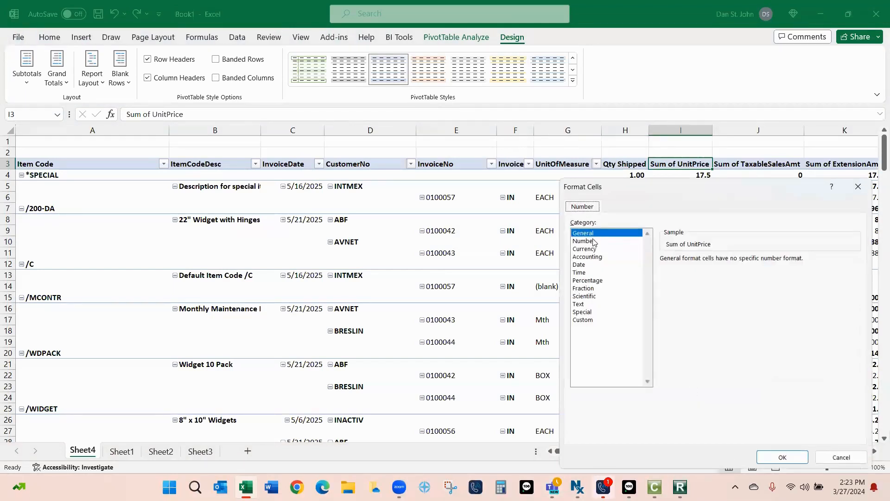
left_click(592, 241)
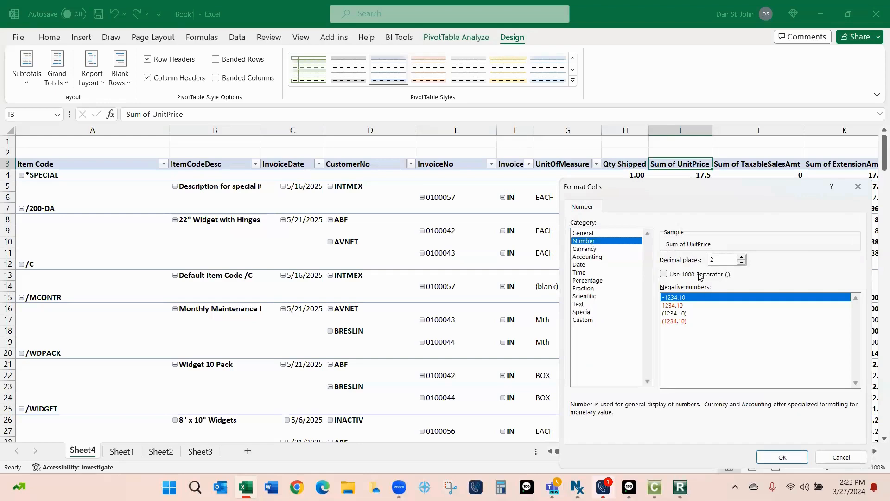
left_click(701, 275)
left_click(679, 322)
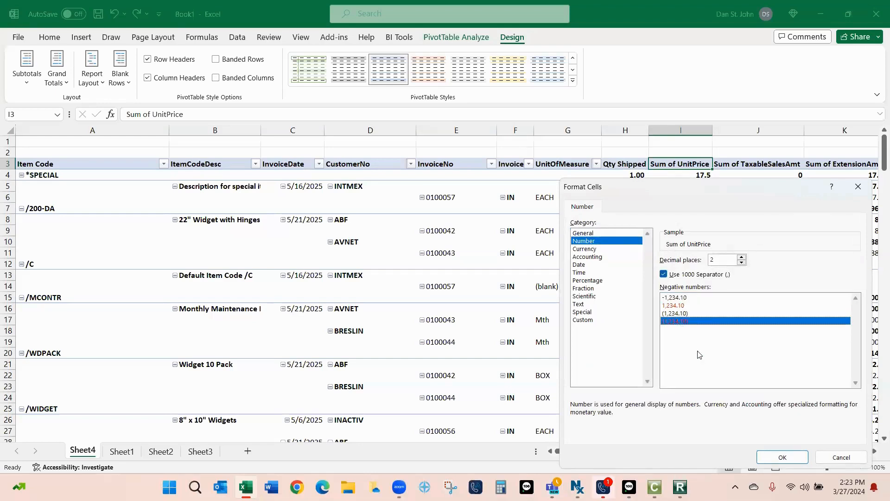
left_click(777, 460)
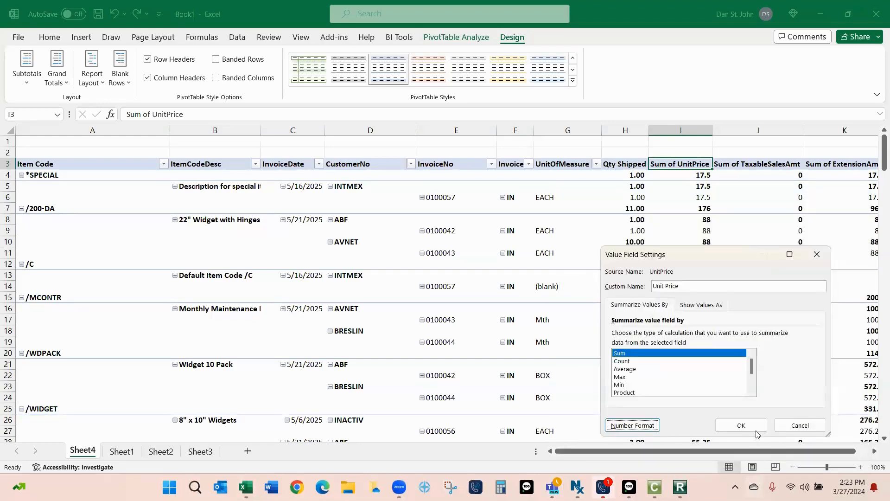
left_click(745, 429)
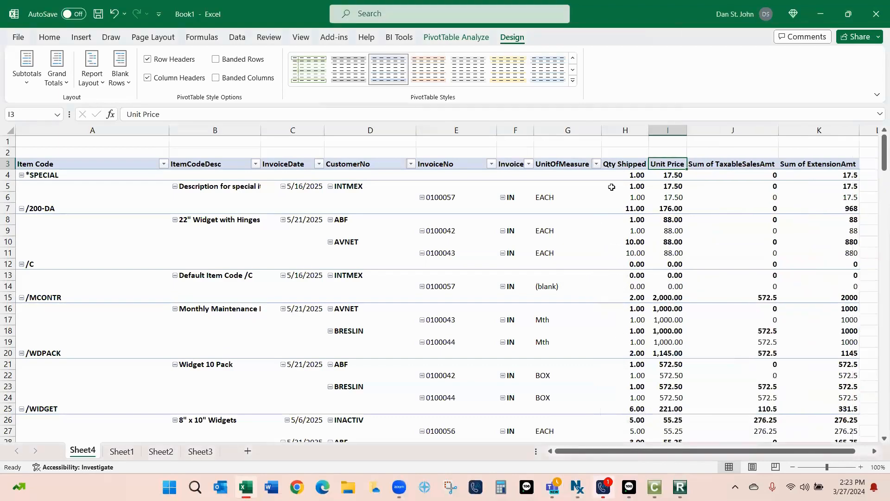
Step: Set the number format of the Qty Shipped value field to 0 decimal places
right_click(626, 163)
left_click(673, 351)
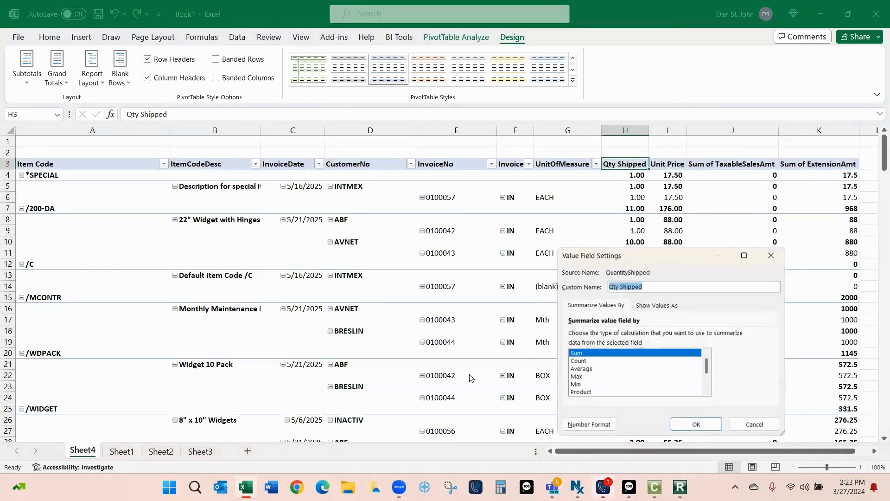
left_click(583, 424)
left_click(696, 263)
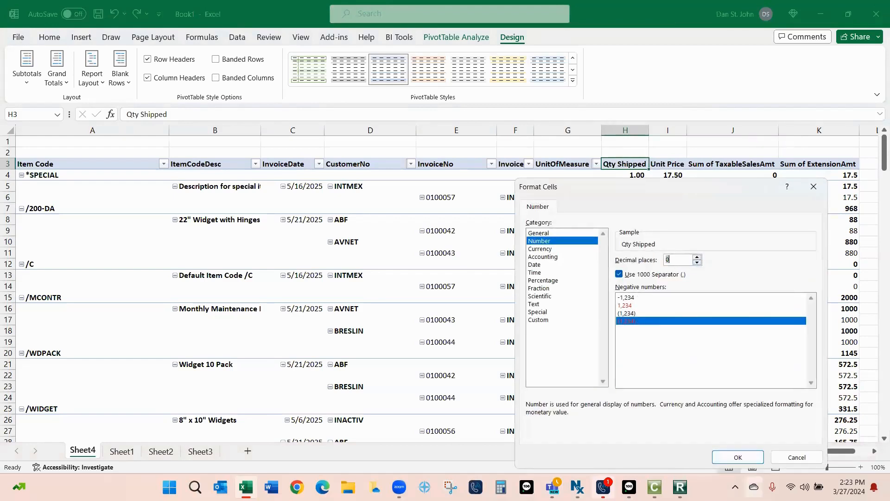
left_click(738, 458)
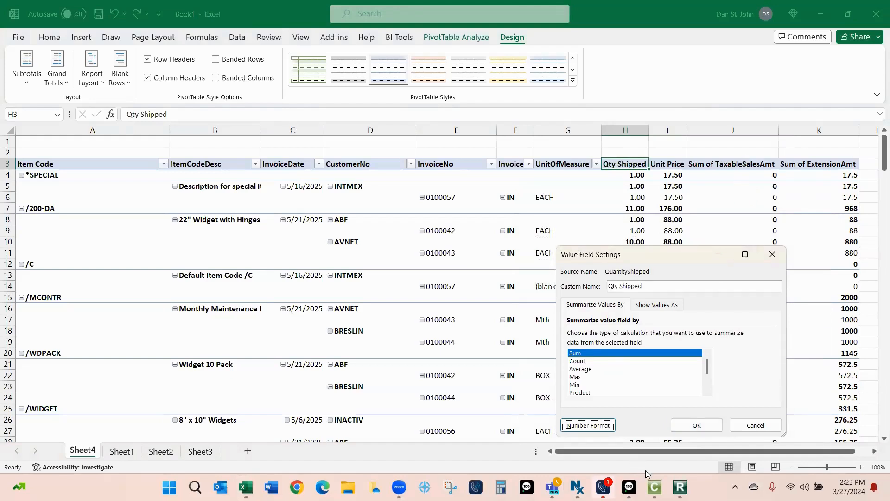
left_click(696, 425)
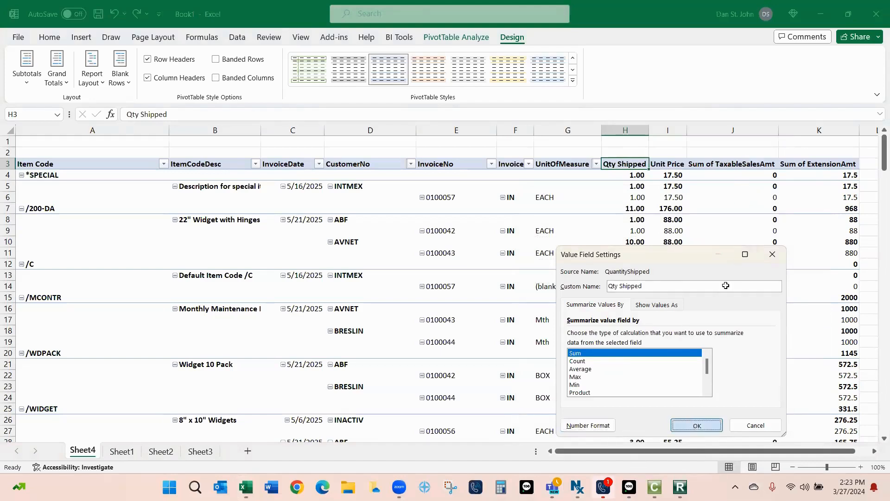
Step: Rename the Sum of TaxableSalesAmt value field as Taxable Amount
left_click(741, 165)
right_click(742, 166)
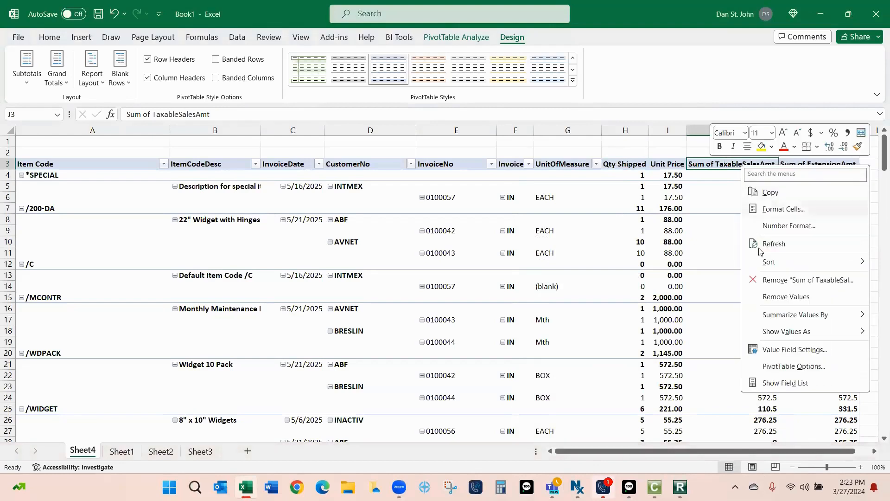
left_click(774, 351)
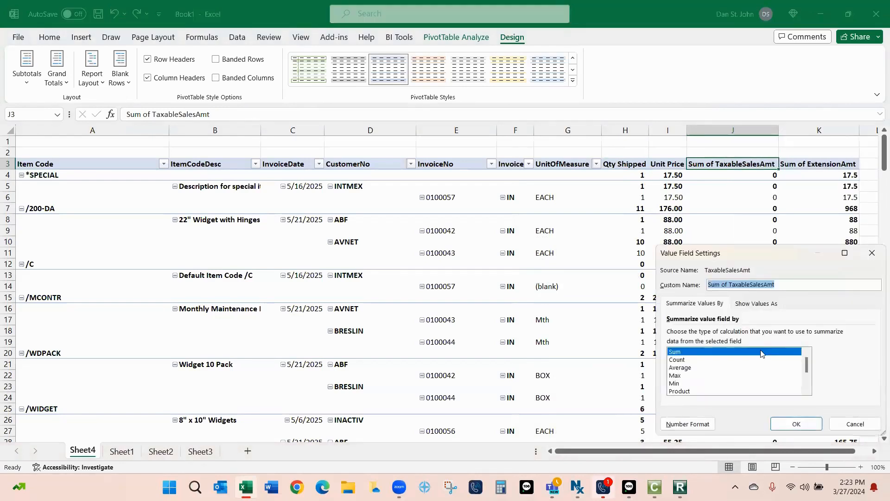
type("Ta")
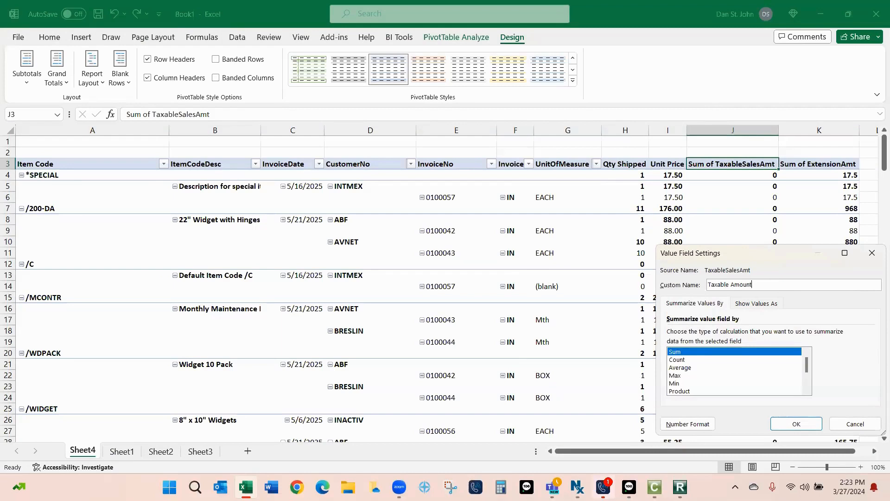
type("xable Amount")
key("Return")
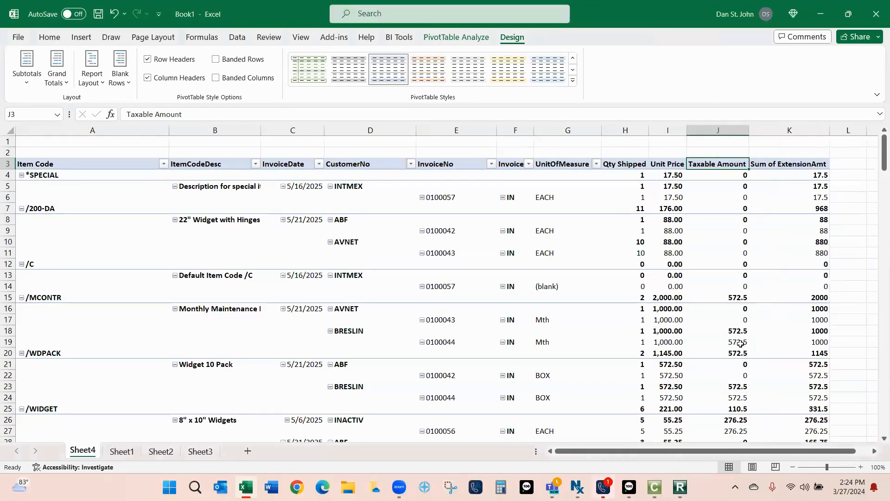
Step: Format the Taxable Amount value field as Number with 2 decimals, a 1000 separator and red negatives in parentheses
right_click(740, 166)
left_click(789, 348)
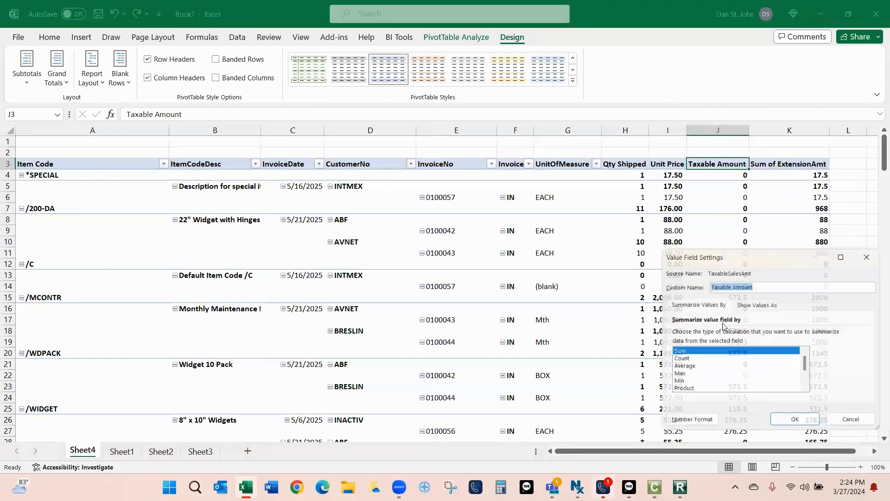
left_click(668, 424)
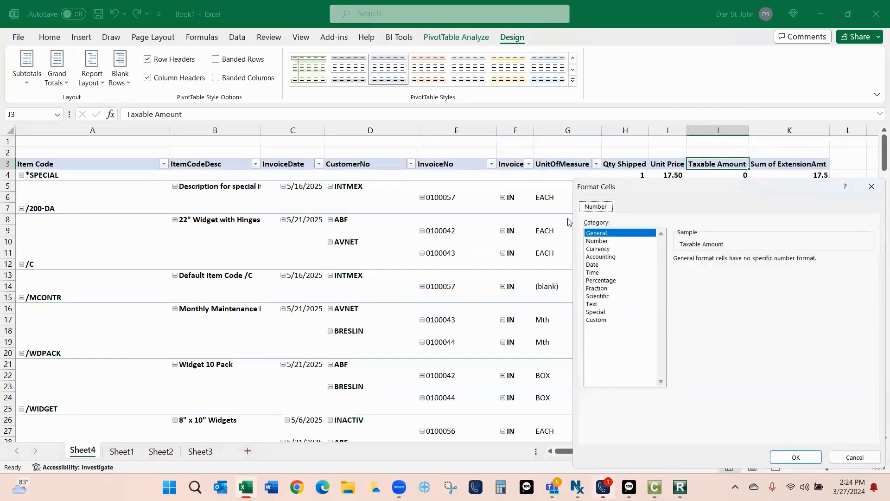
left_click(601, 242)
left_click(711, 274)
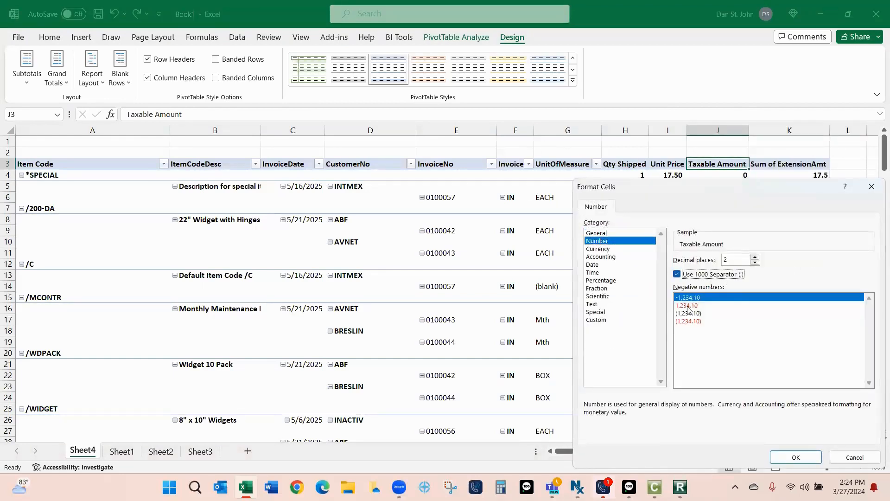
left_click(688, 322)
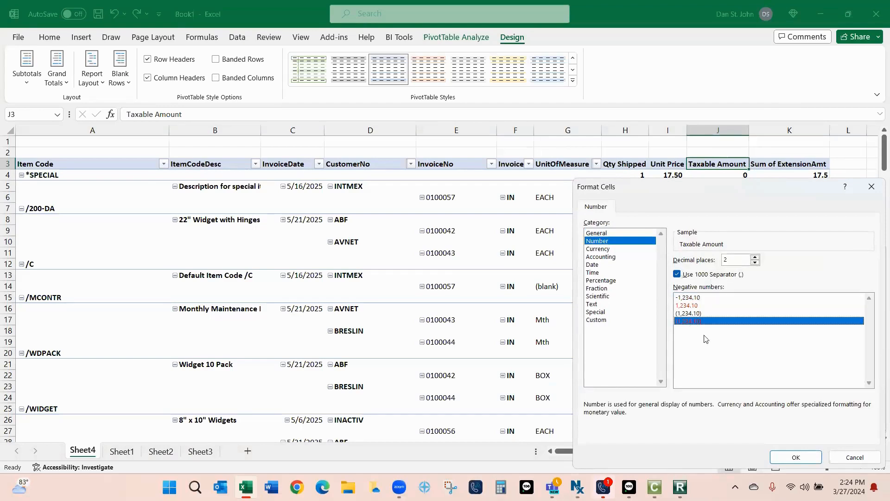
left_click(796, 457)
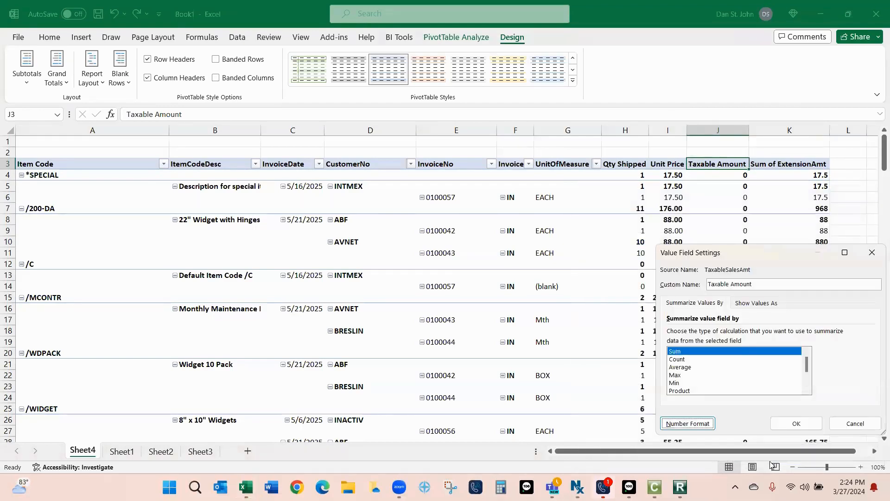
left_click(787, 428)
Step: Rename the Sum of ExtensionAmt value field as Externded Amount and format it as Number with 2 decimals, a 1000 separator and red parenthesized negatives
right_click(792, 165)
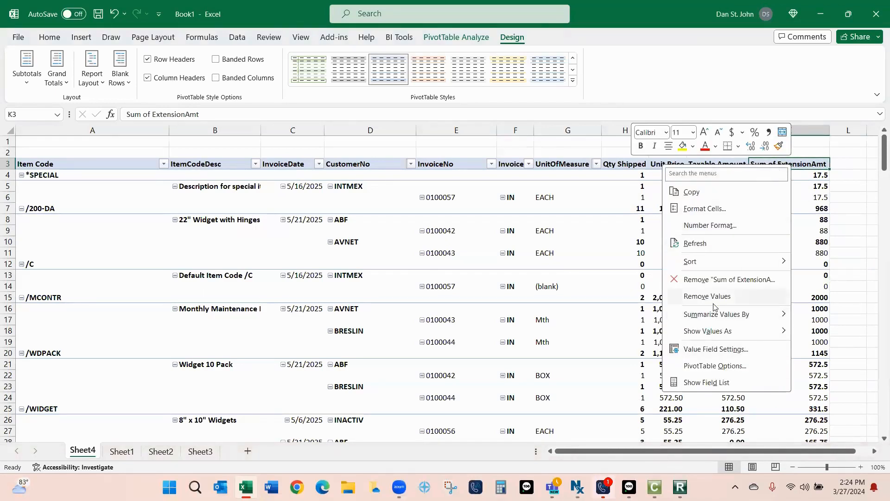
left_click(699, 353)
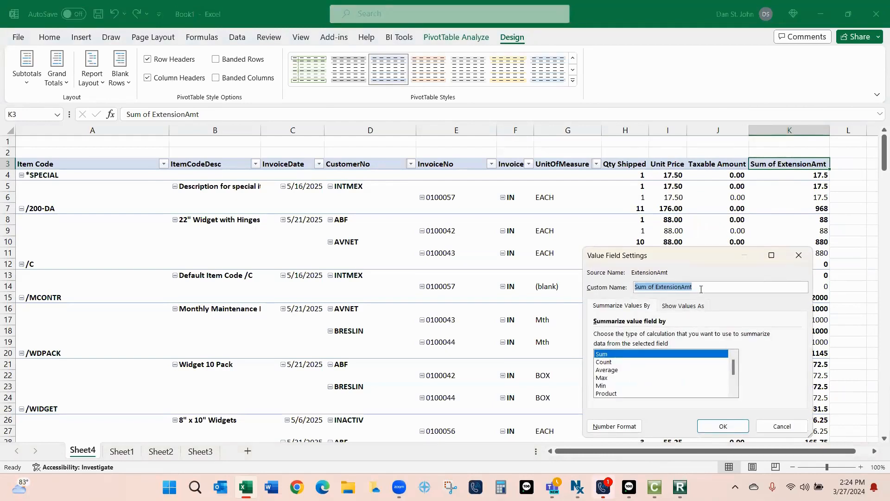
type("Externded Amount")
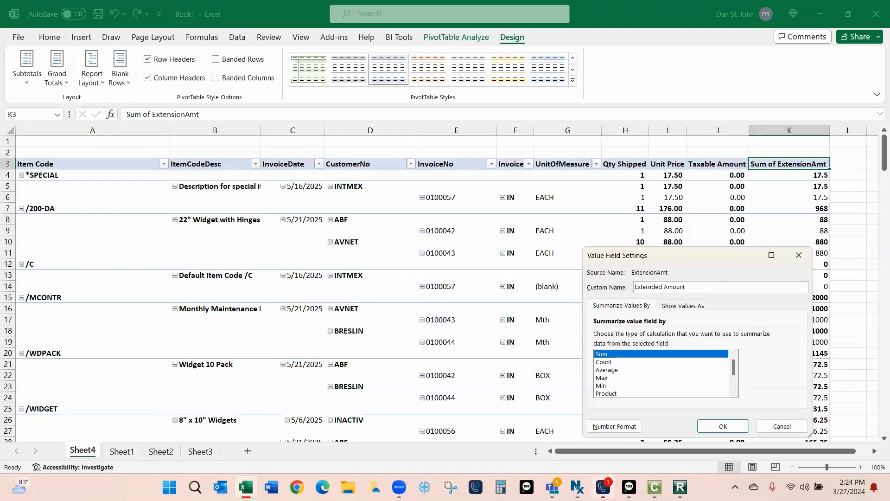
left_click(621, 428)
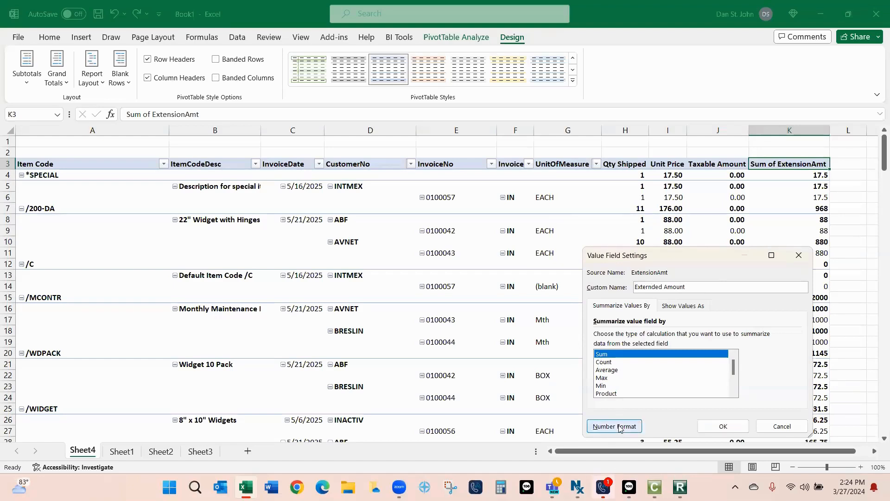
left_click(570, 242)
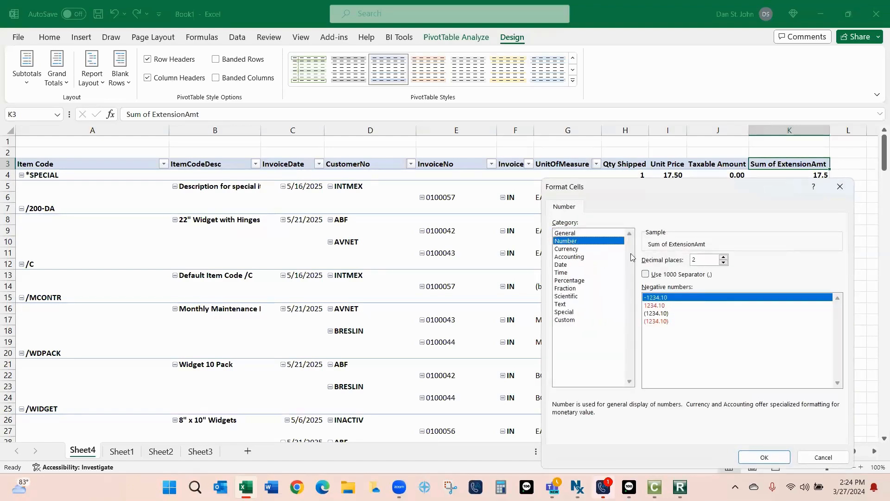
left_click(680, 277)
left_click(658, 321)
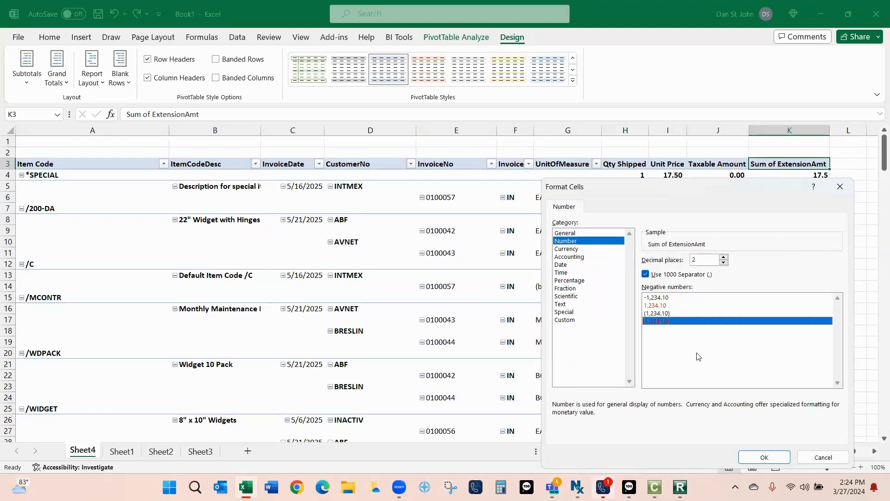
left_click(774, 459)
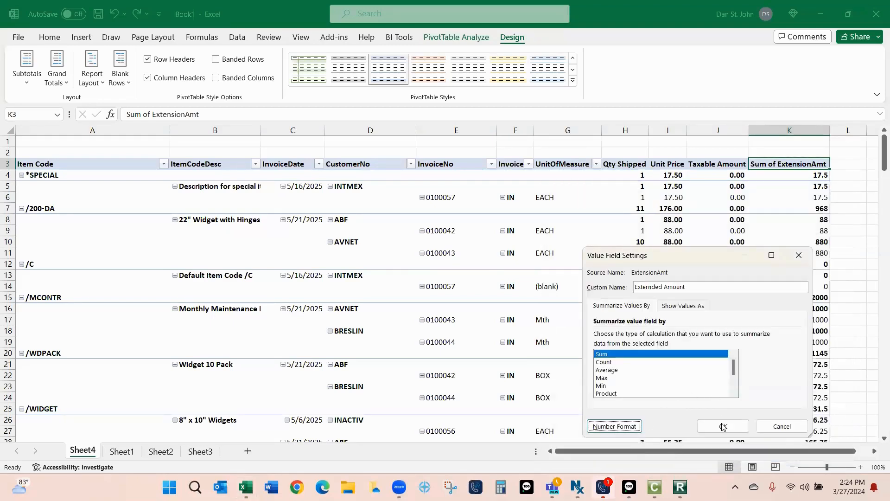
left_click(724, 427)
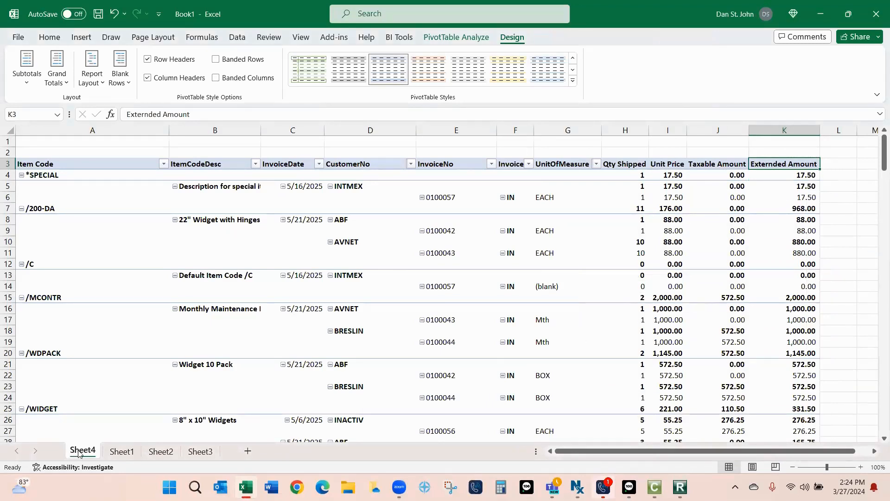
Step: Move the Sheet4 worksheet after Sheet3 and rename it Customer Sales
left_click_drag(103, 456, 232, 454)
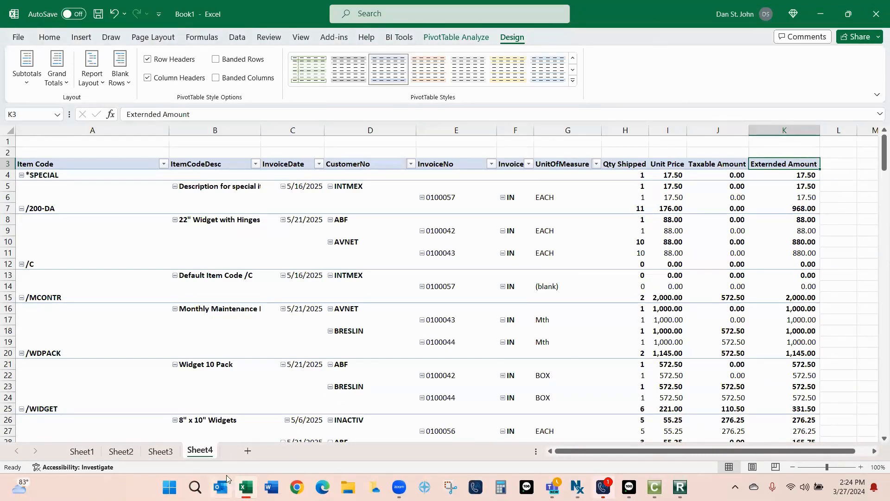
double_click(195, 451)
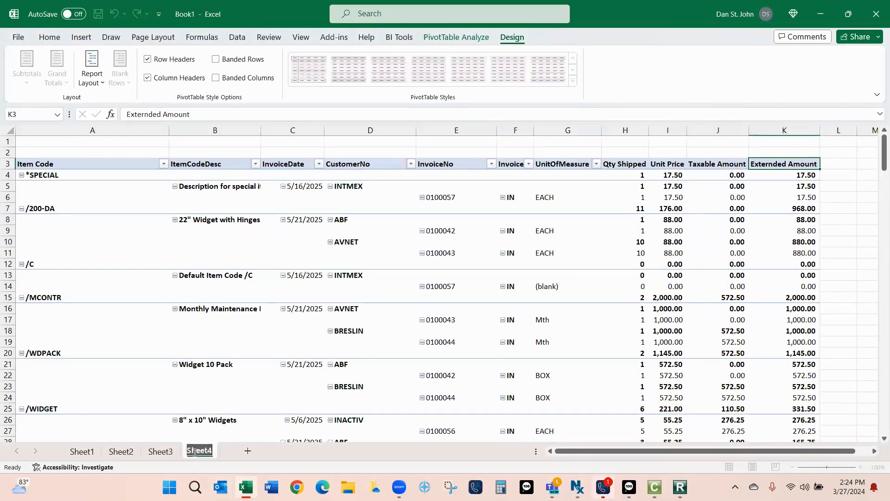
type("Cus")
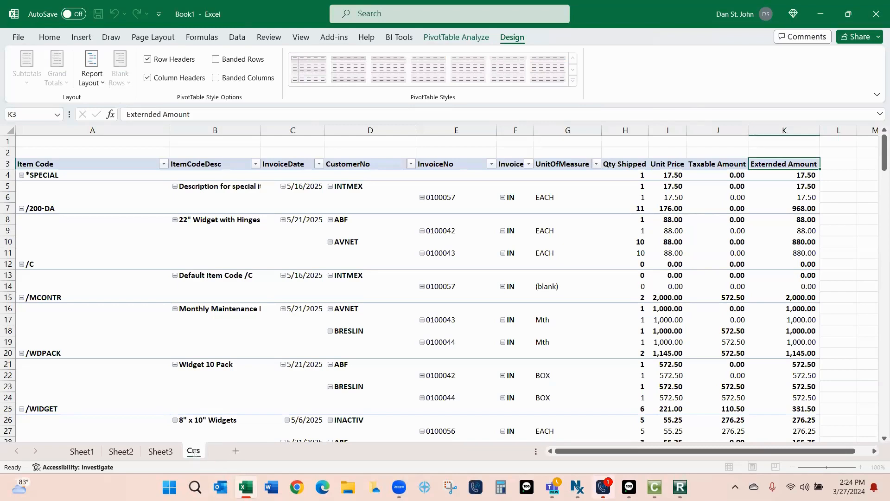
type("tomer")
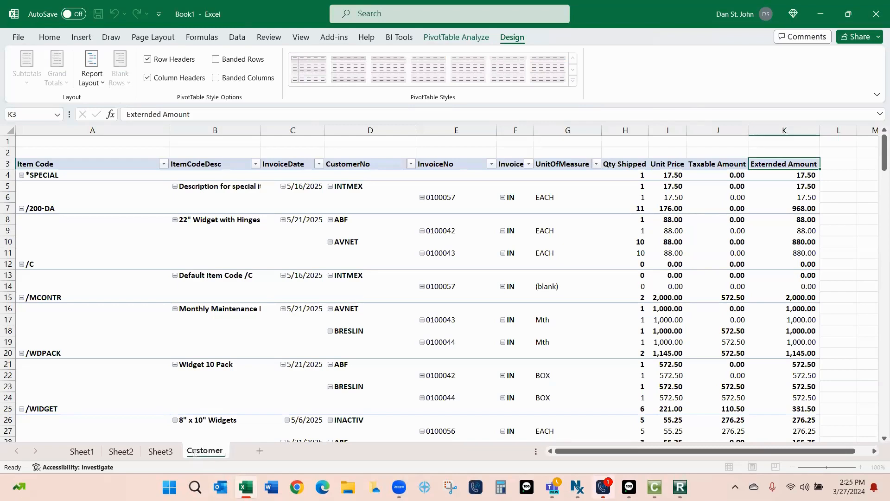
type(" Sales")
key("Return")
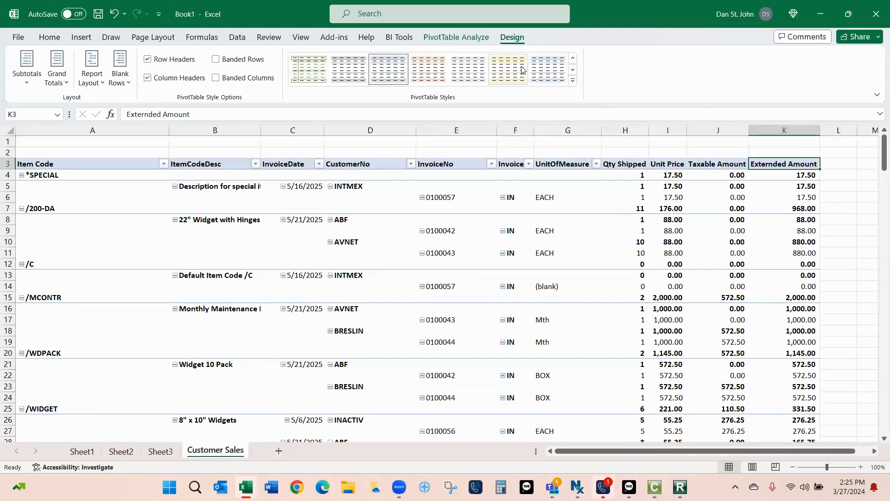
Step: Apply the blue PivotTable style from the first row of the Medium styles to the Customer Sales PivotTable
left_click(550, 69)
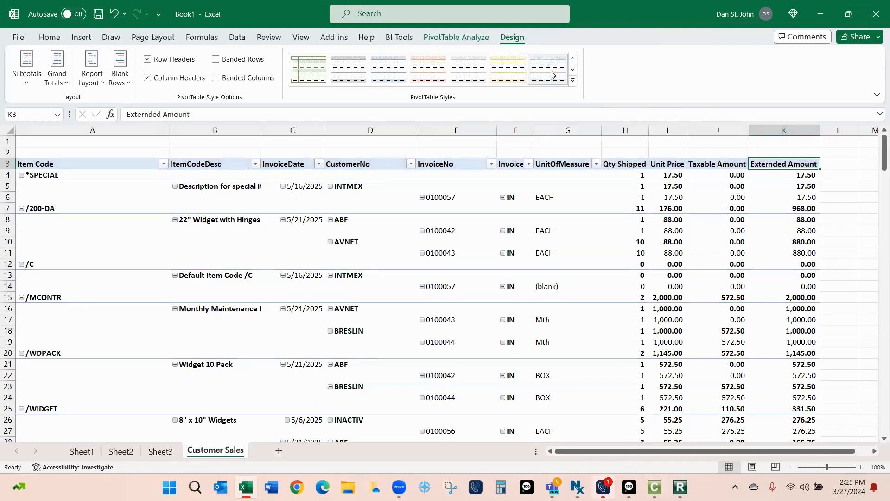
left_click(575, 82)
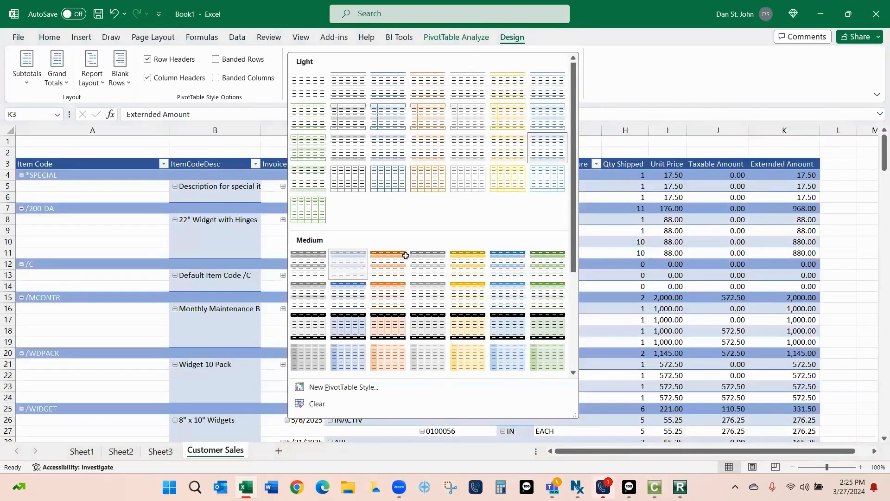
left_click(349, 264)
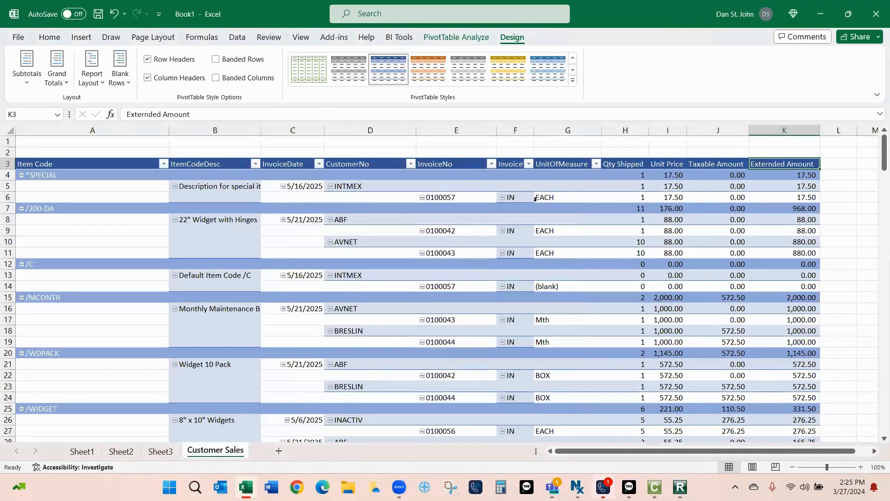
scroll(319, 201, "down", 5)
scroll(319, 201, "up", 4)
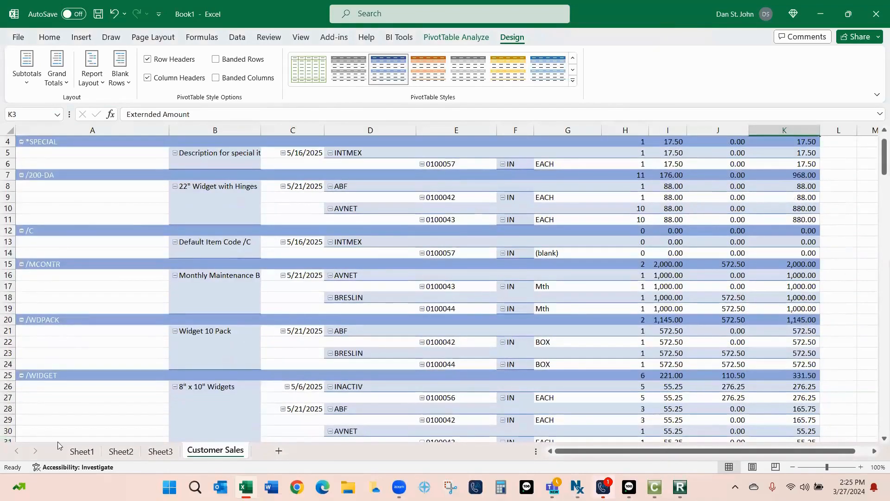
Step: Insert a PivotTable based on the Sheet1 data and place it on a new worksheet
left_click(88, 452)
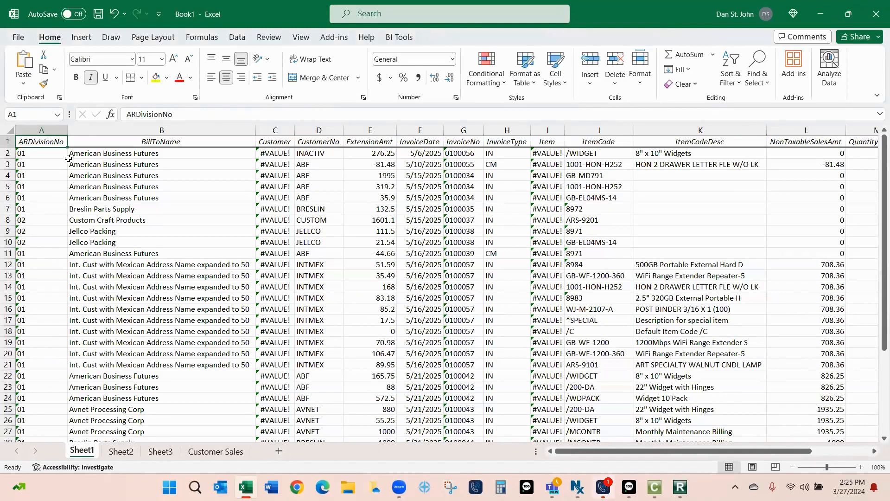
left_click(81, 37)
left_click(29, 64)
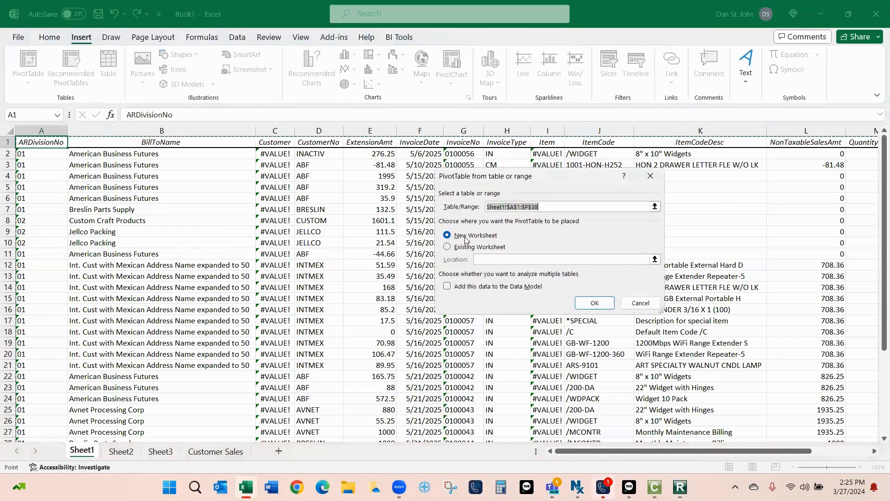
left_click(596, 305)
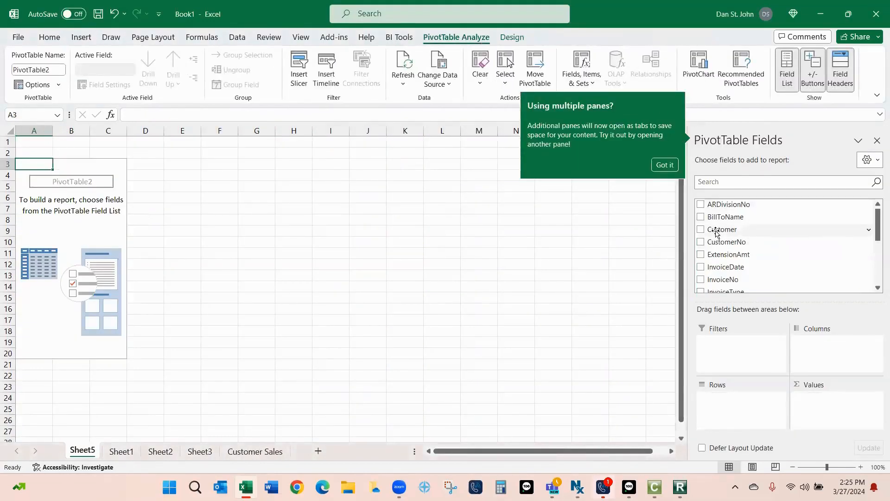
Step: Add the CustomerNo and ItemCode fields as rows of the new PivotTable
left_click(701, 242)
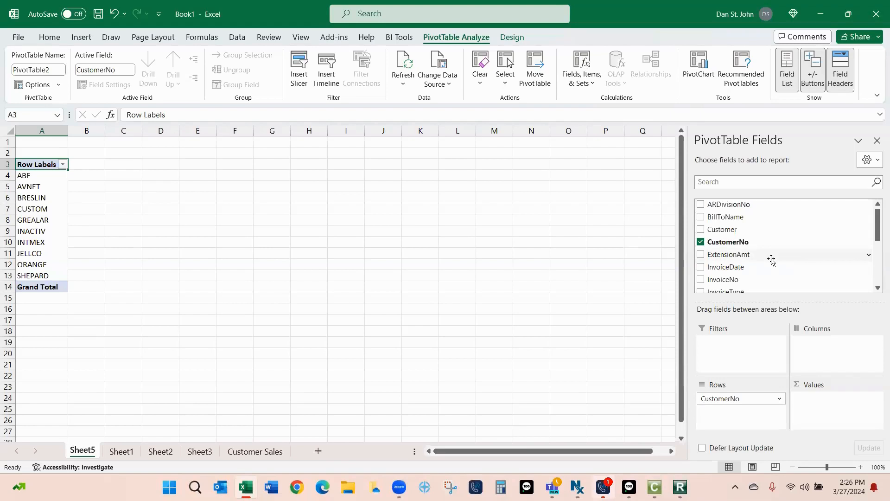
scroll(771, 261, "down", 2)
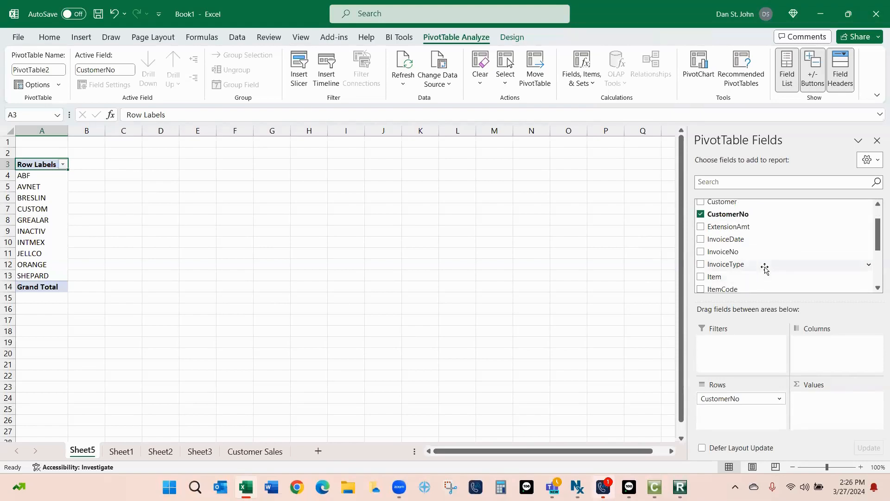
scroll(765, 266, "down", 2)
left_click(702, 262)
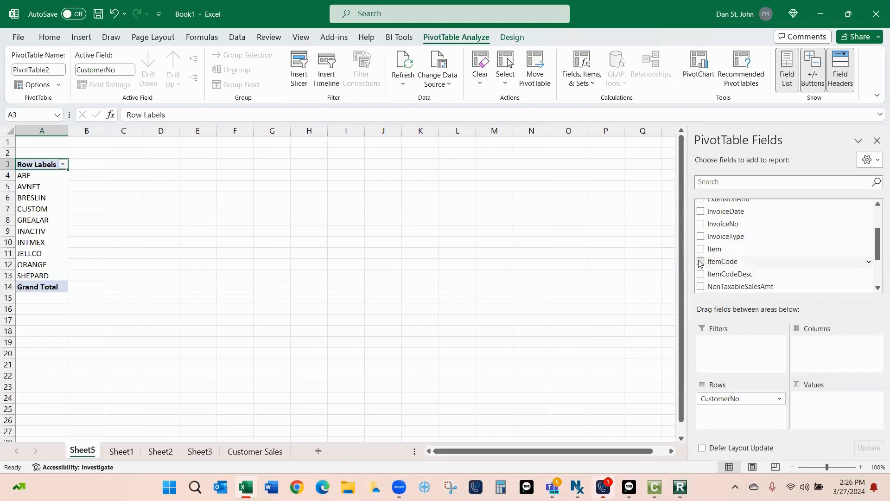
Step: Add the QuantityShipped, TaxableSalesAmt, UnitOfMeasure and UnitPrice fields to the PivotTable
scroll(767, 260, "down", 2)
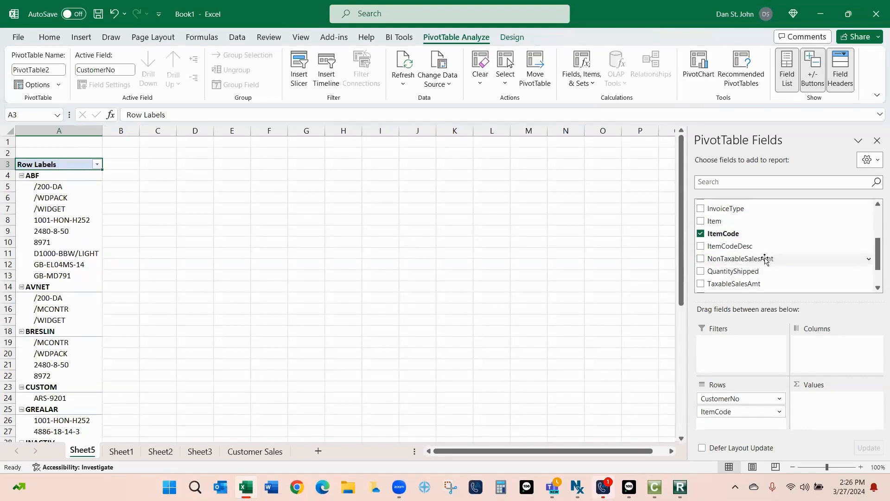
left_click(701, 272)
scroll(842, 261, "down", 2)
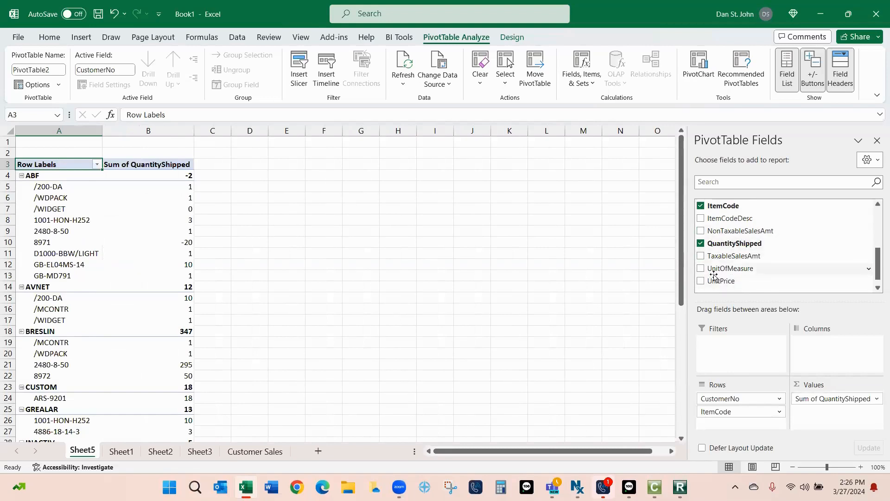
left_click(701, 256)
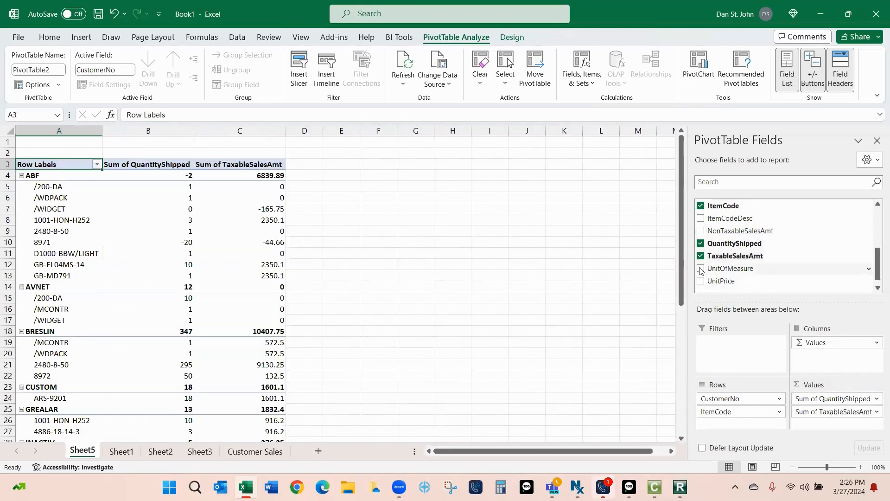
left_click(701, 269)
left_click(701, 281)
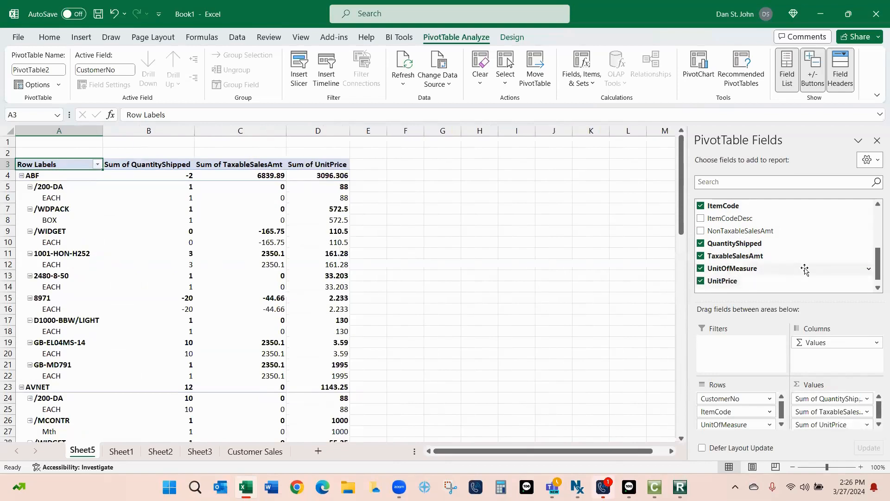
Step: Remove the UnitPrice field from the PivotTable and add ExtensionAmt as a value field
scroll(803, 273, "up", 2)
scroll(803, 274, "down", 3)
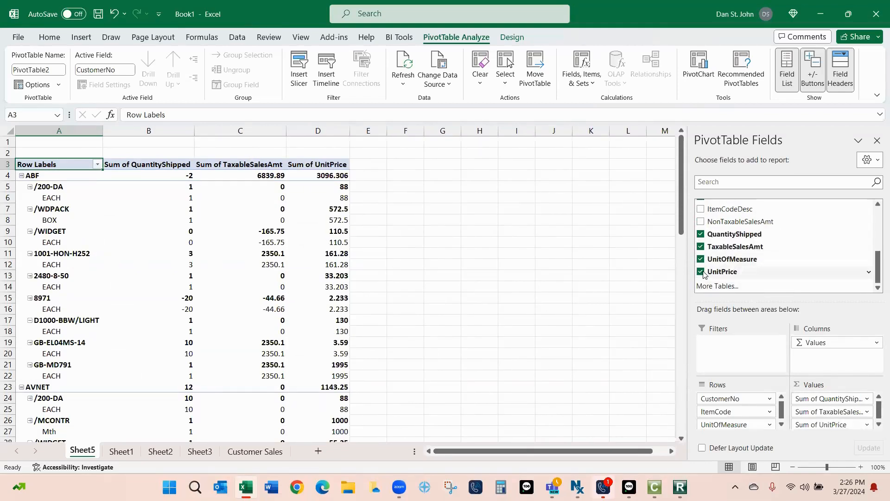
left_click(701, 272)
scroll(771, 264, "up", 2)
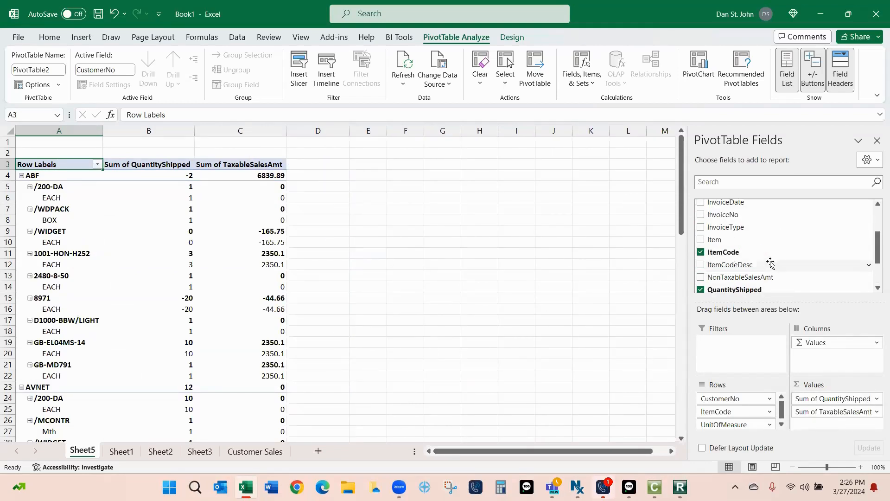
scroll(770, 263, "up", 2)
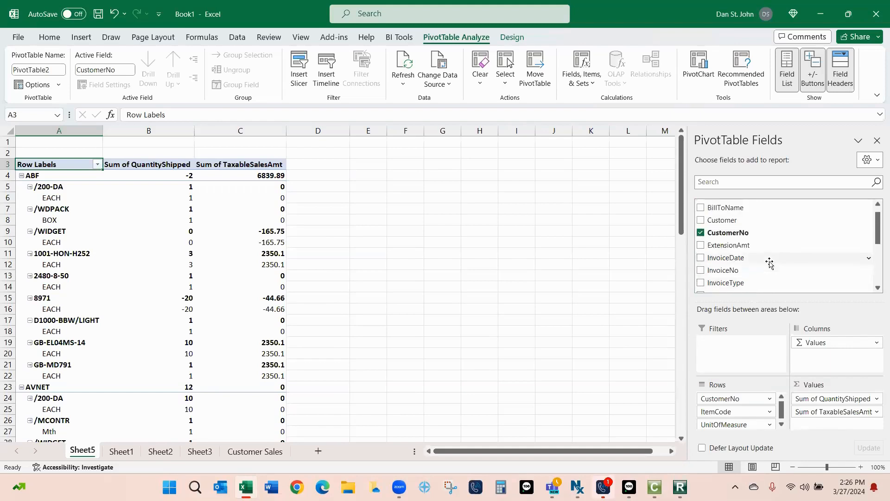
left_click(701, 247)
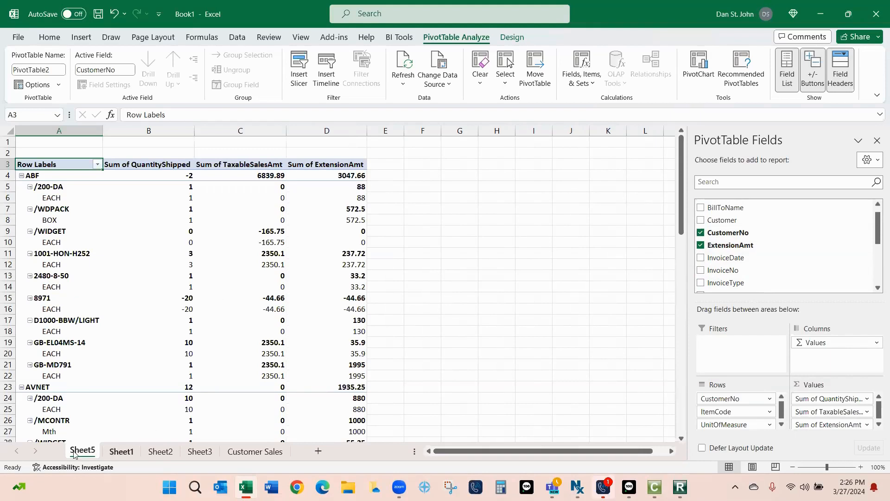
Step: Move the Sheet5 worksheet after Customer Sales and rename it Item Sales
left_click_drag(79, 451, 298, 456)
double_click(268, 451)
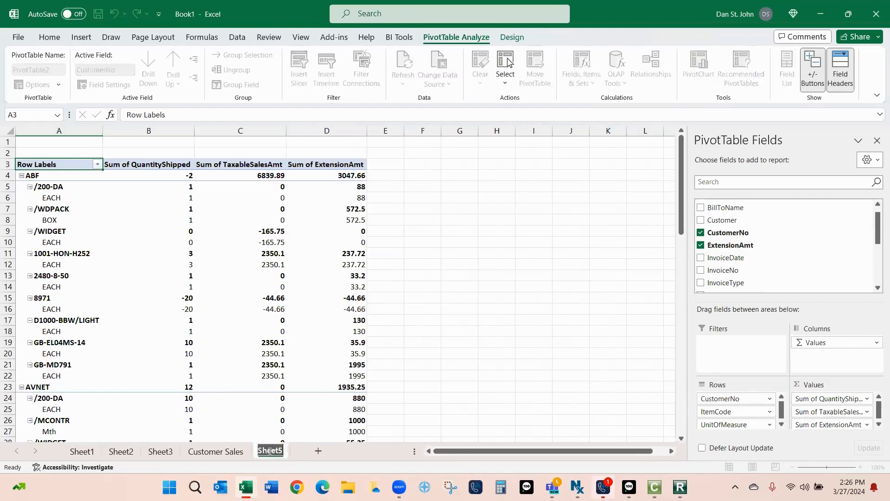
type("It")
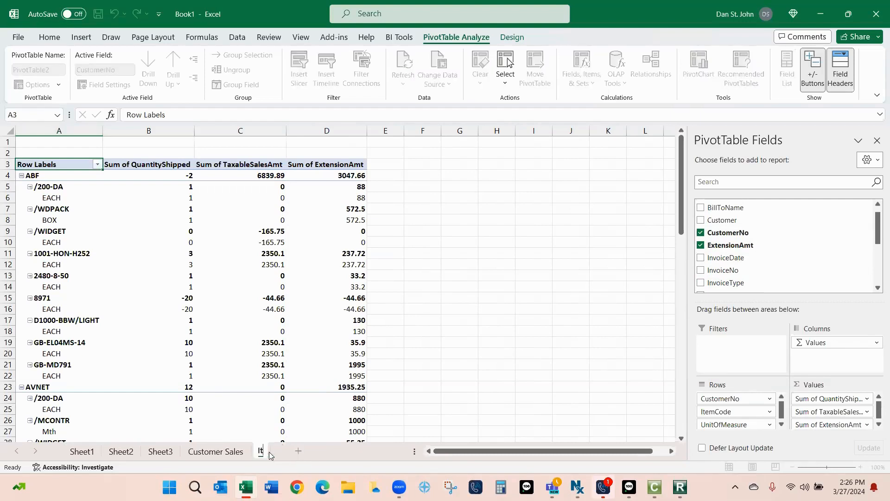
type("em Sales")
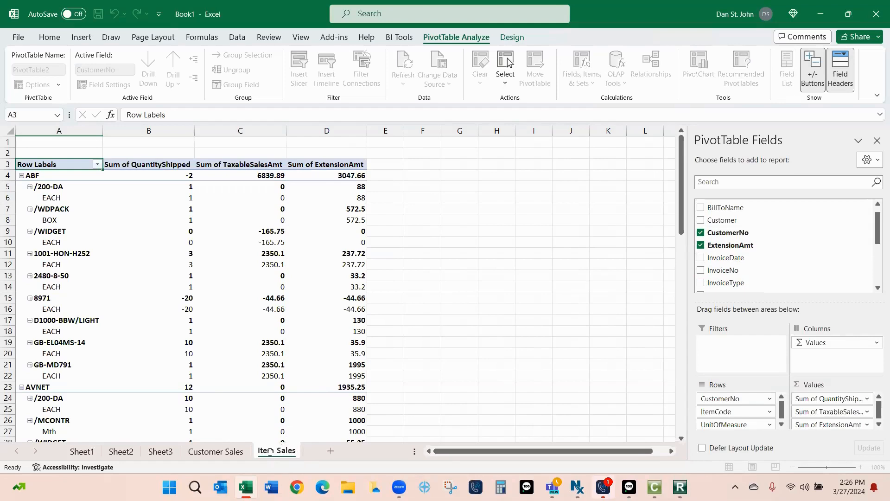
key("Return")
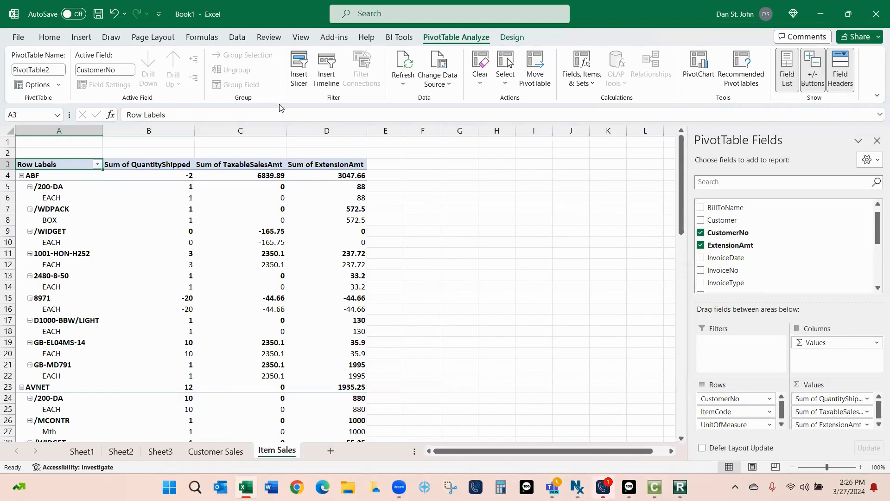
Step: Show the Item Sales PivotTable in tabular form
left_click(511, 39)
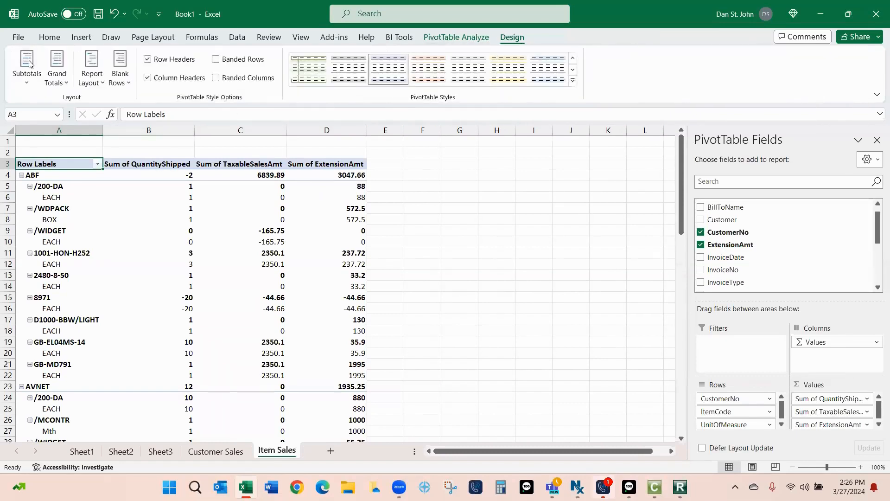
left_click(94, 64)
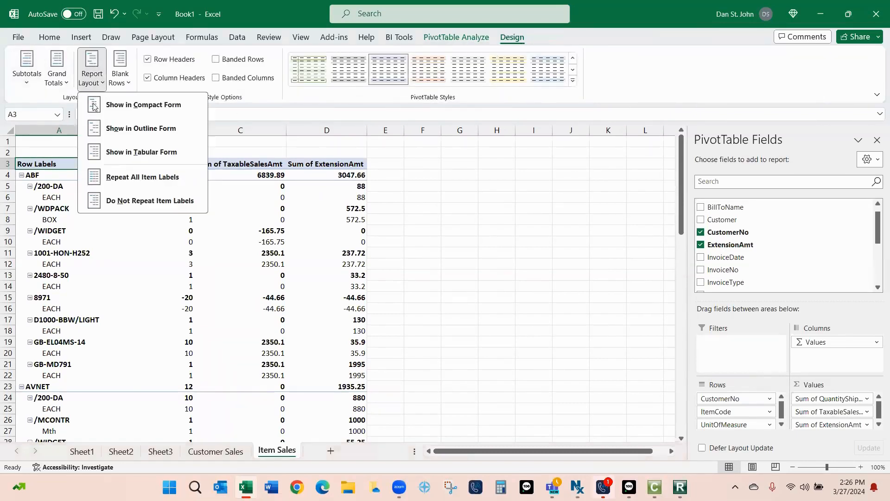
left_click(110, 147)
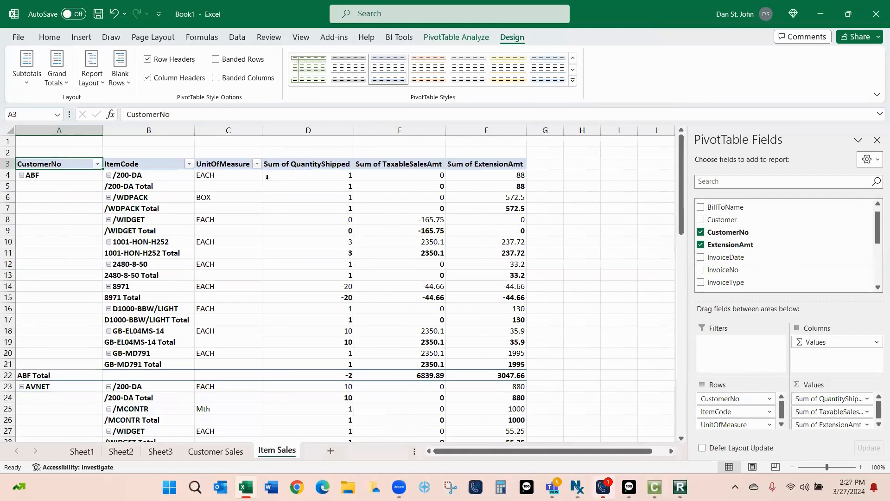
Step: Turn off the subtotals for the ItemCode and UnitOfMeasure fields
left_click(125, 164)
right_click(127, 165)
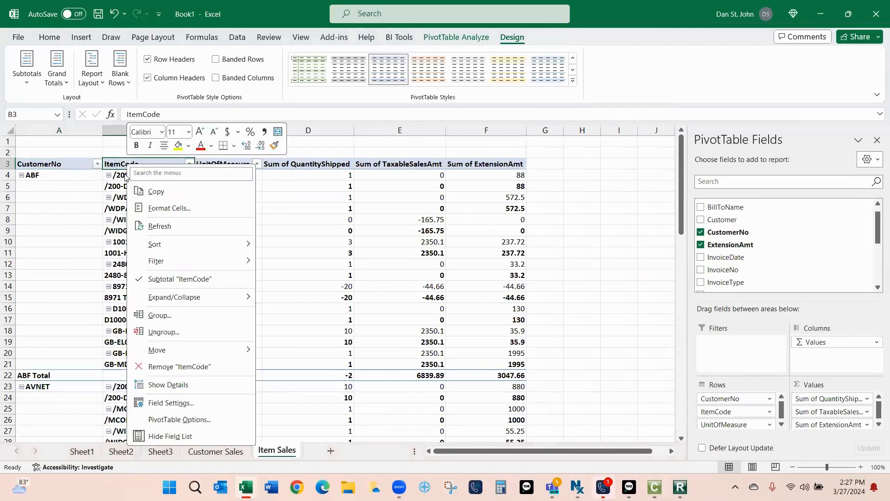
left_click(179, 279)
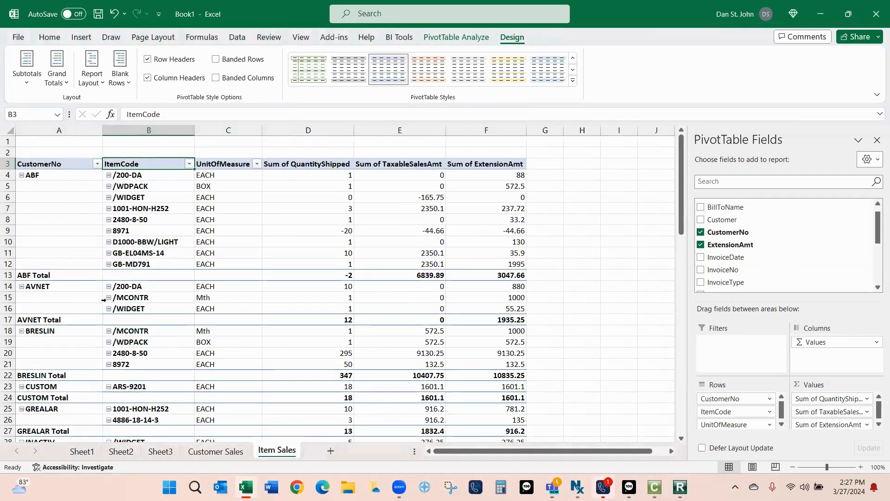
left_click(224, 164)
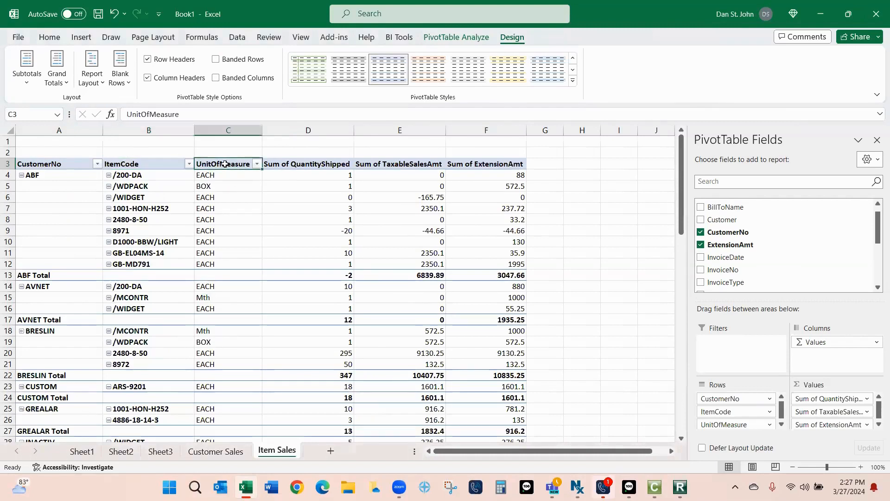
right_click(225, 166)
left_click(239, 278)
Step: Set the CustomerNo field's layout to show item labels in outline form
right_click(55, 164)
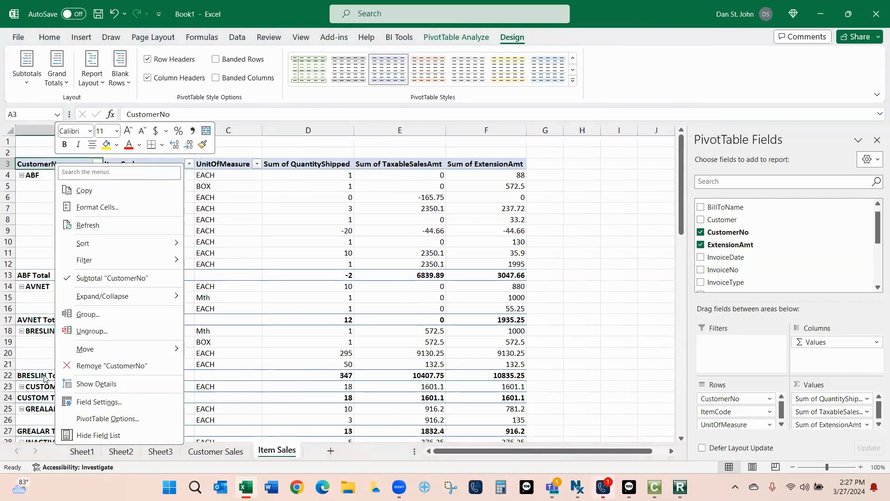
left_click(86, 402)
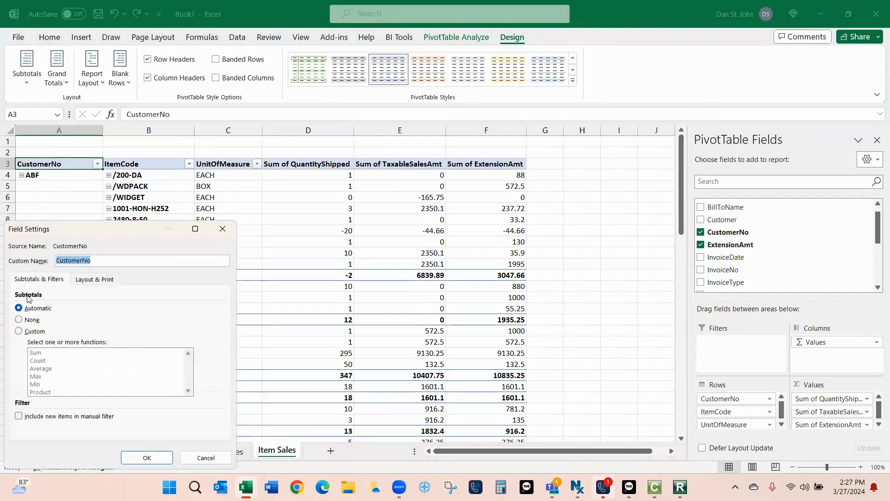
left_click(103, 279)
left_click(19, 308)
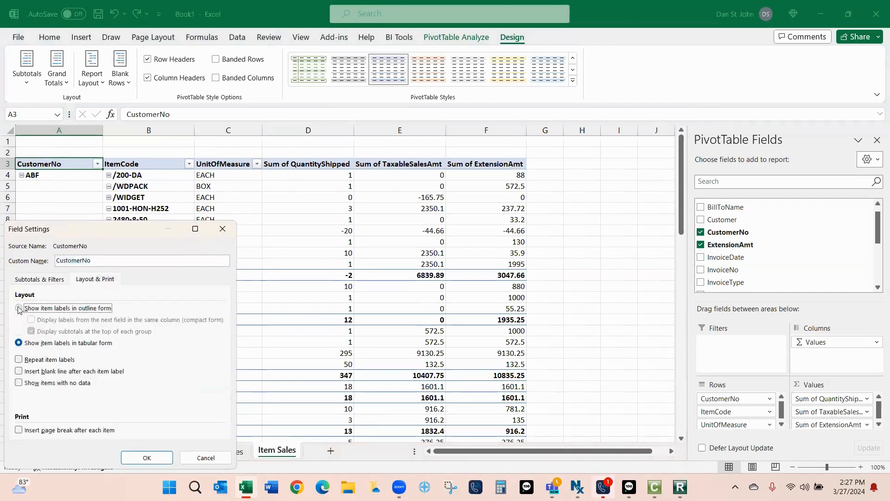
left_click(147, 458)
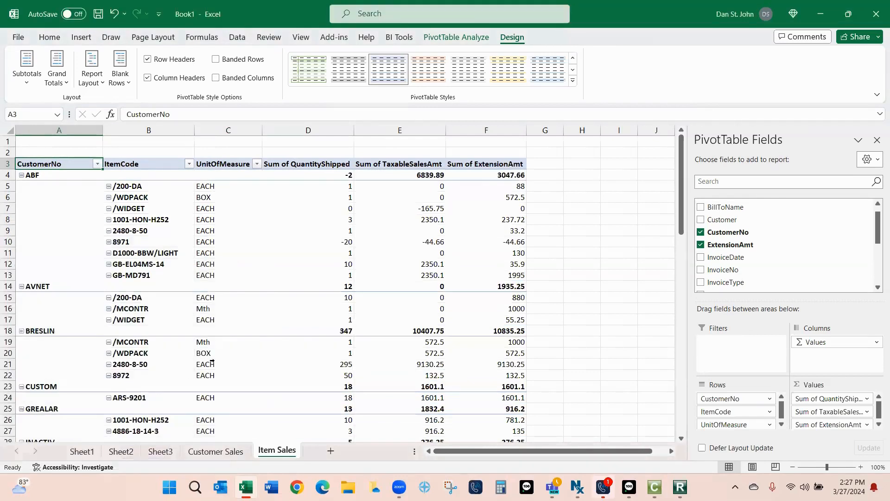
Step: Apply a green Medium PivotTable style with a solid header and shaded customer rows to the Item Sales PivotTable
left_click(574, 82)
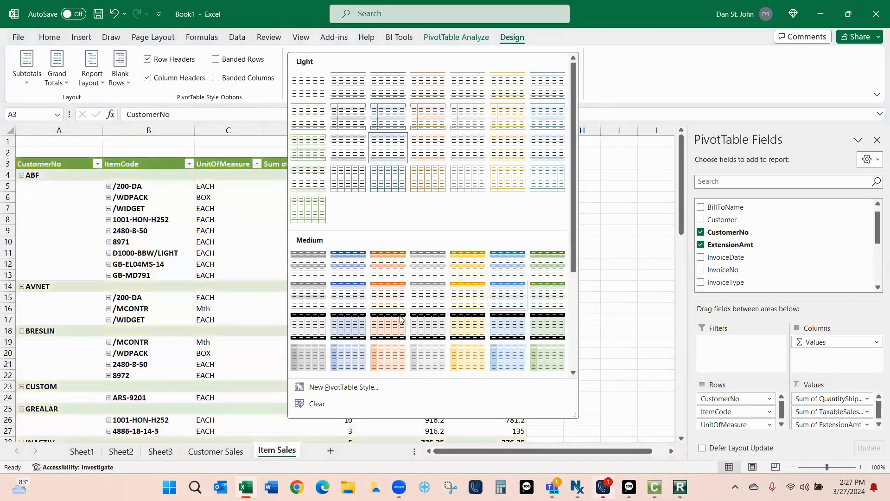
left_click(536, 295)
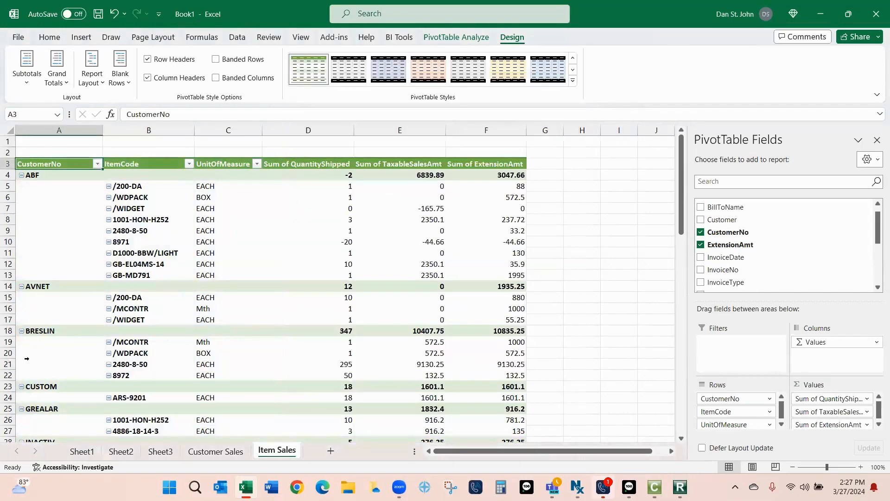
scroll(26, 359, "down", 1)
scroll(24, 361, "up", 1)
Step: In Sage Report Manager, start saving Book1 as the Excel template for the Customer Sales report and allow its second sheet to be cleared
left_click(680, 487)
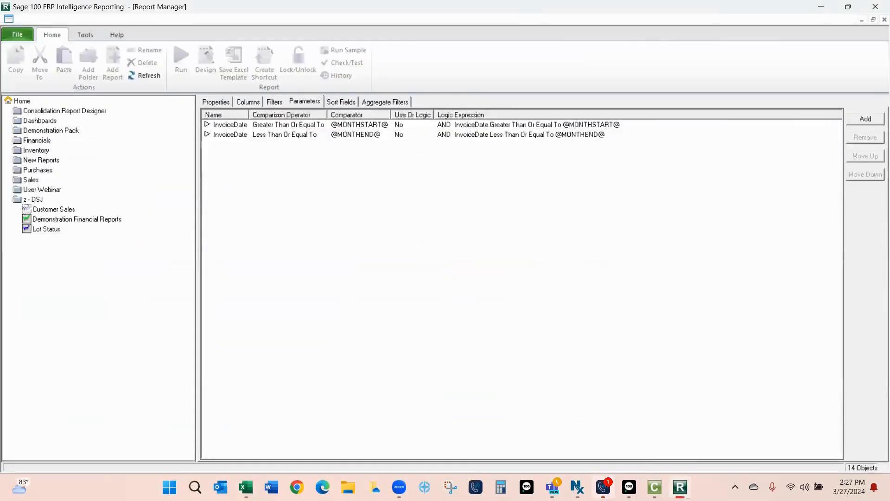
left_click(56, 210)
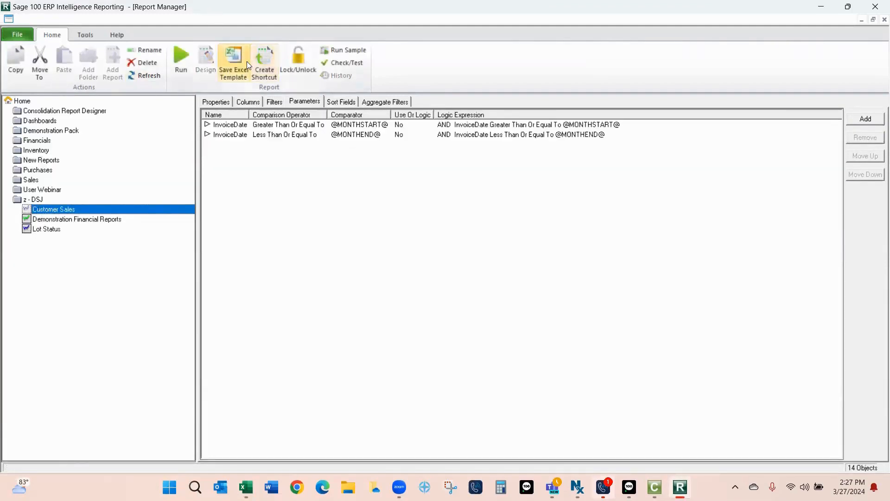
left_click(229, 54)
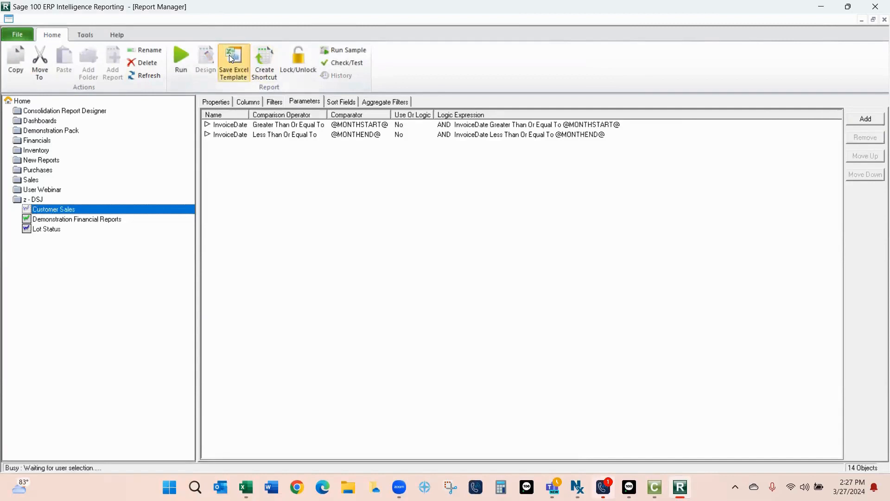
left_click(420, 191)
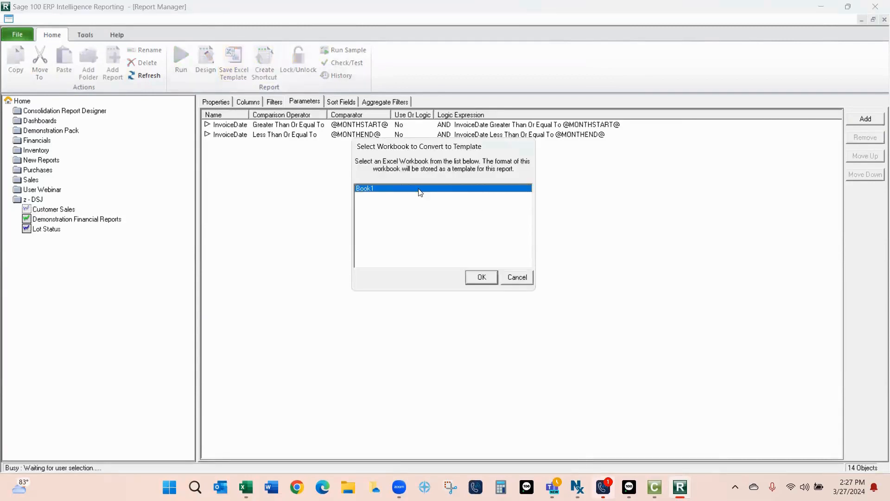
left_click(484, 279)
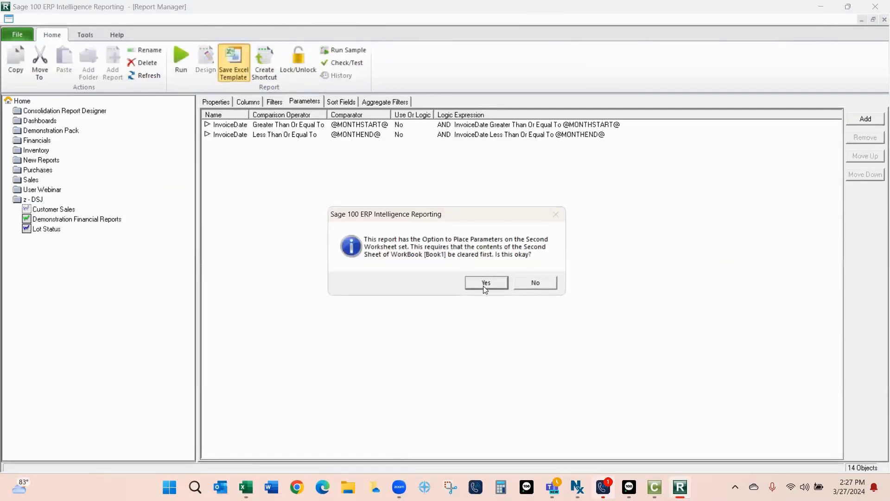
left_click(484, 286)
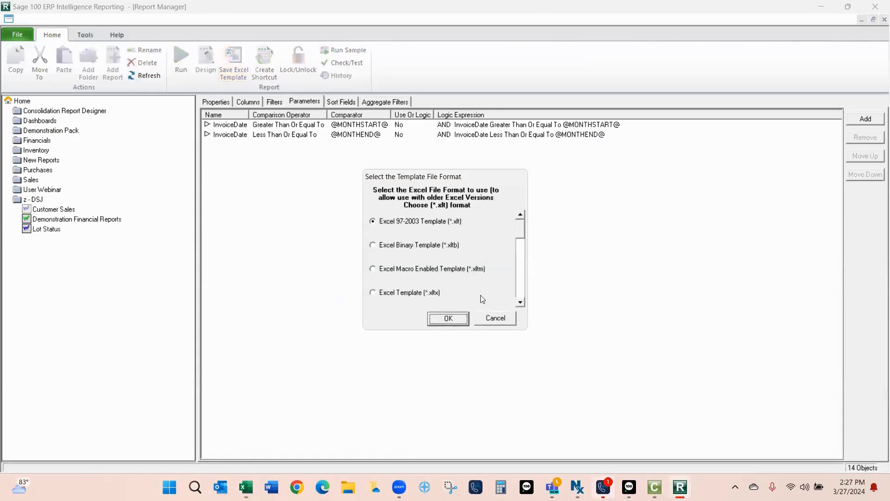
Step: Save the template in Excel Template (*.xltx) format as Customer Sales.xltx, switching off saving data with the PivotTable layout
left_click(410, 293)
left_click(449, 318)
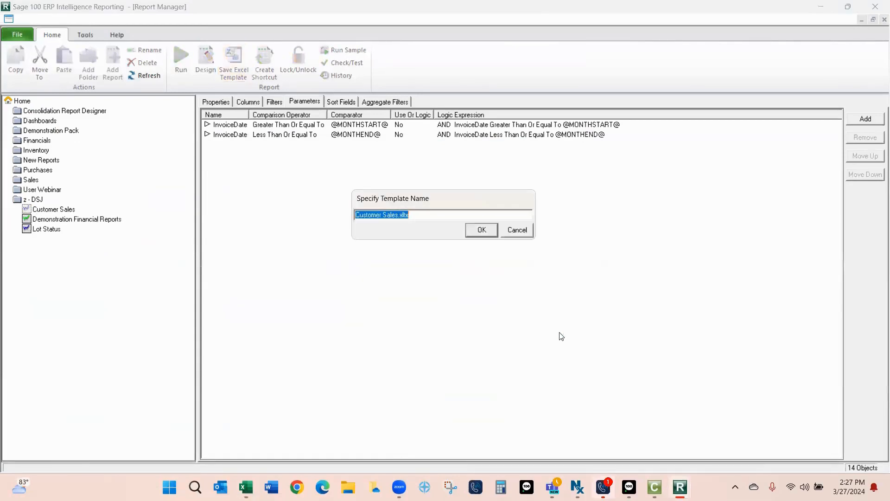
left_click(476, 227)
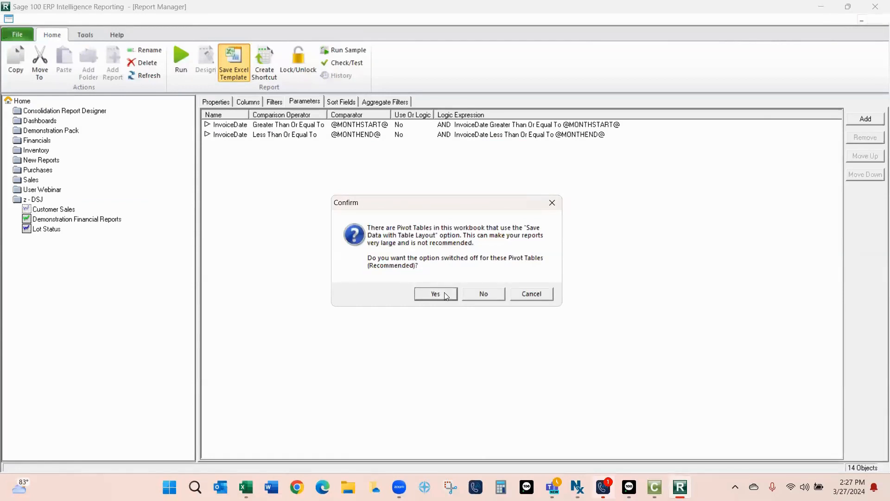
left_click(444, 294)
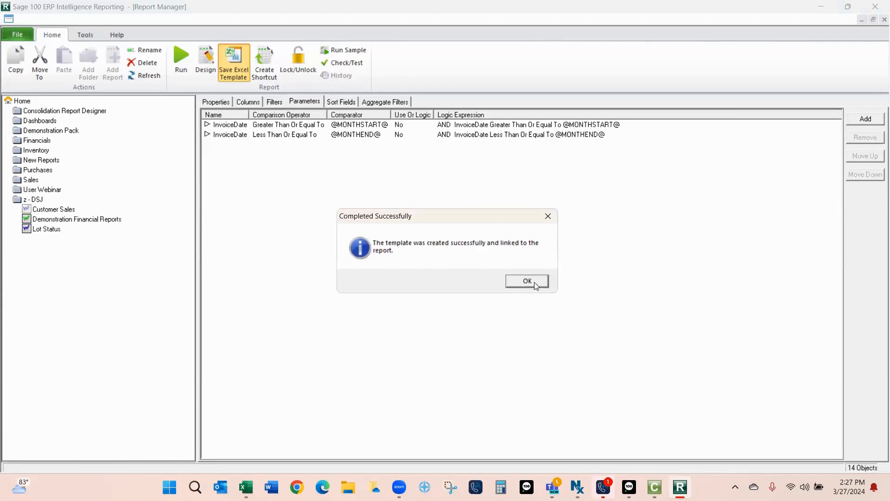
left_click(534, 282)
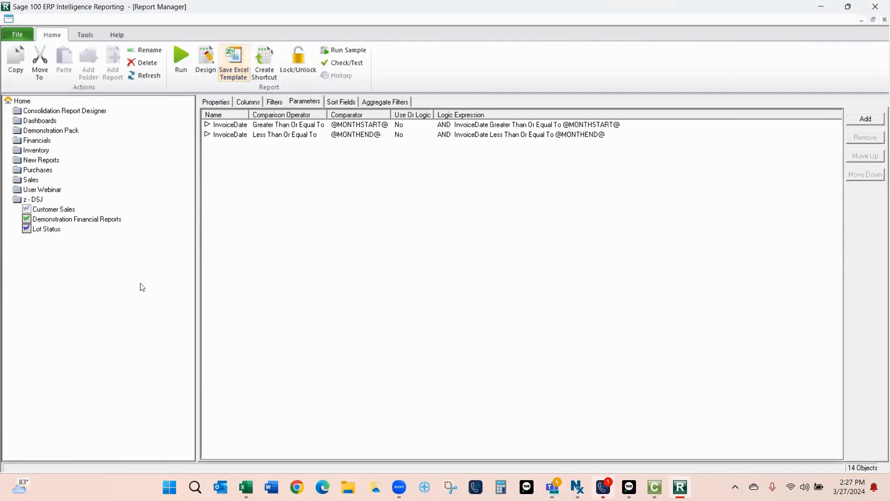
Step: Select the Customer Sales report in the z - DSJ folder
left_click(49, 211)
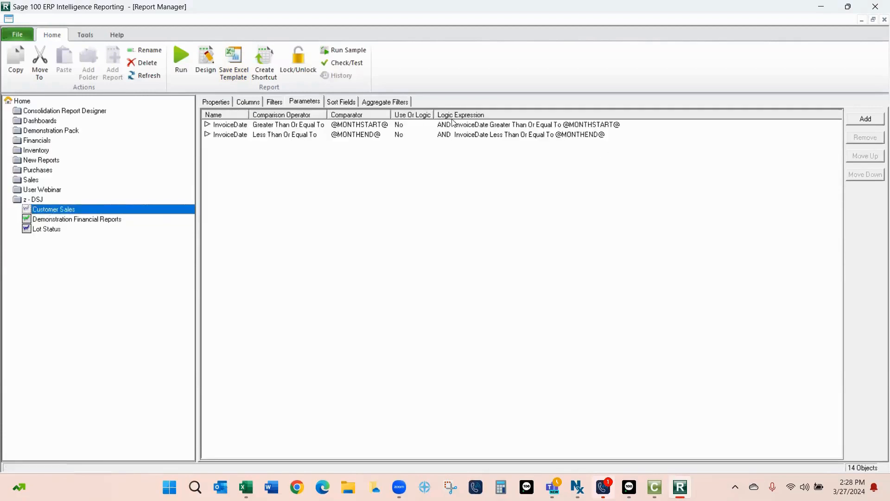
left_click(179, 55)
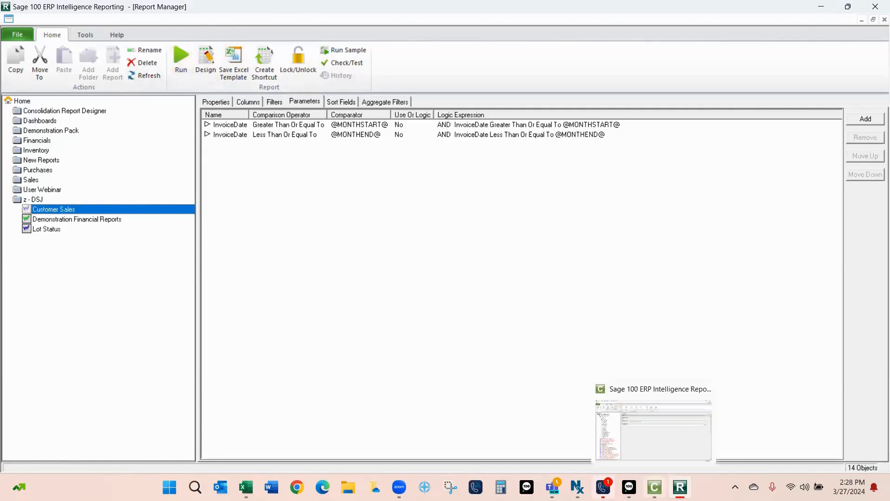
Step: Switch to the Sage Connector and set the Item expression's source to ItemCode&"-"&ItemCodeDescription
left_click(654, 487)
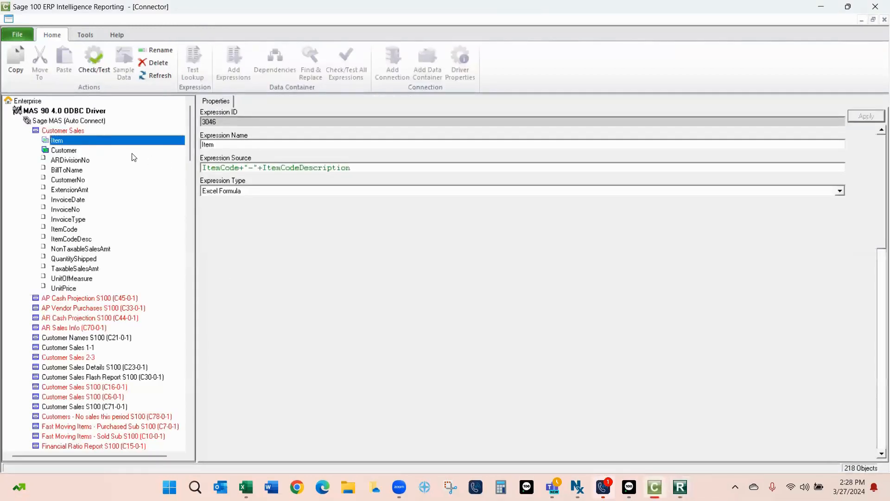
right_click(78, 144)
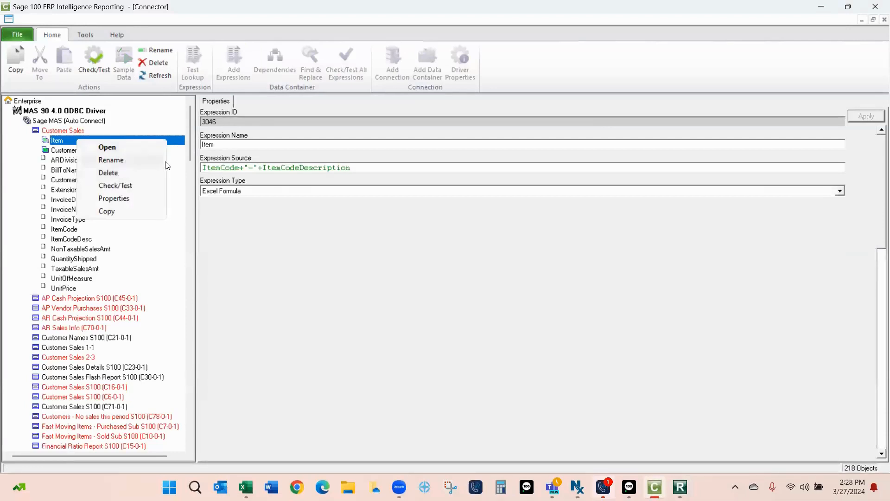
left_click(247, 171)
left_click(277, 167)
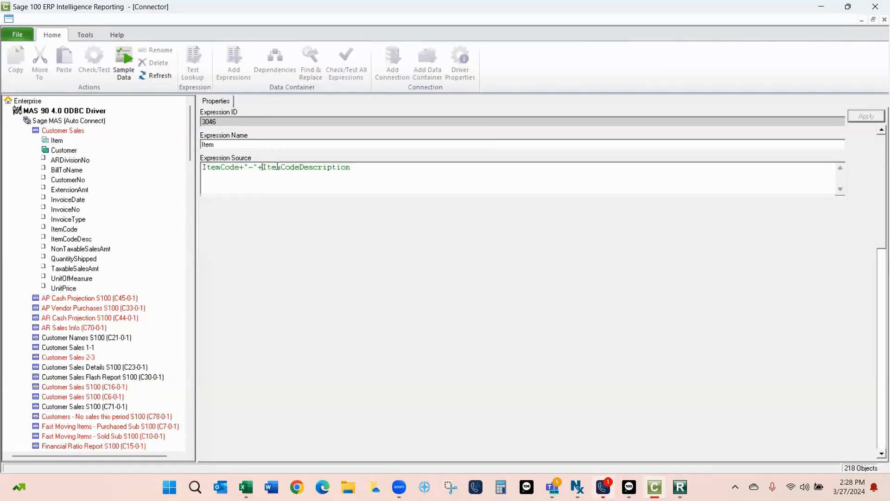
key("BackSpace")
type("&")
key("BackSpace")
type("&")
left_click(865, 116)
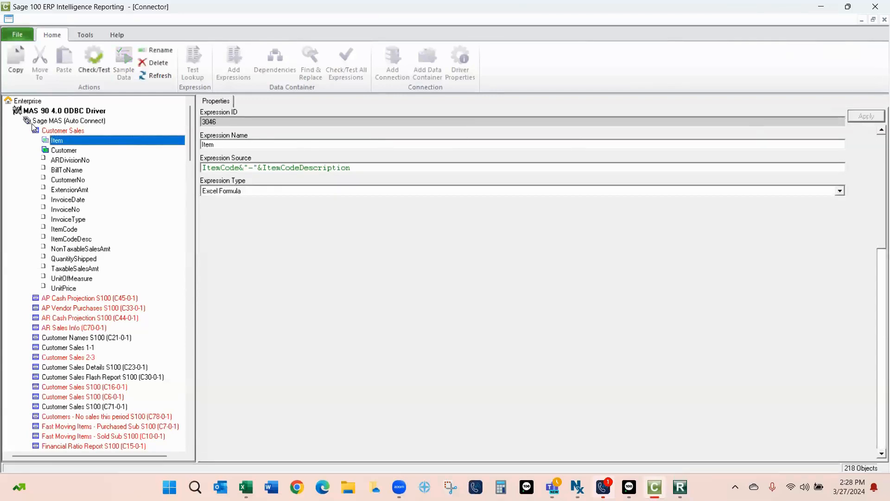
Step: Set the Customer expression's source to ARDivisionNo&"-"&CustomerNo and apply the change
left_click(58, 150)
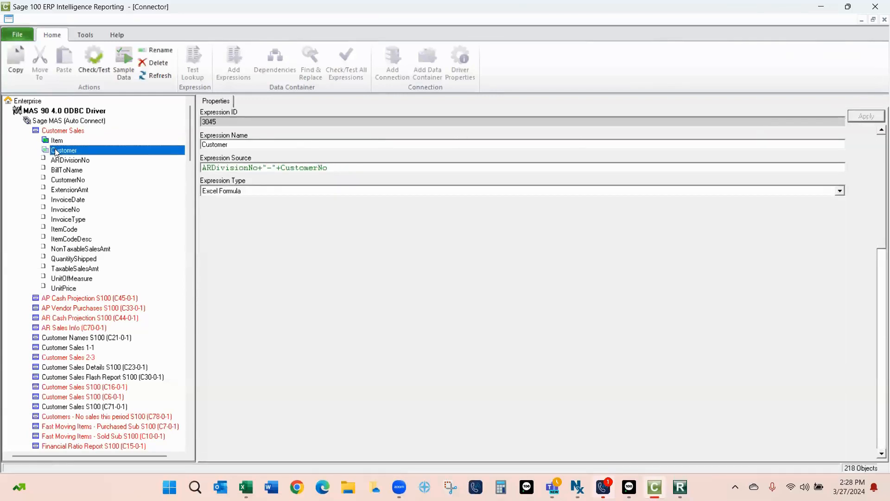
left_click(263, 168)
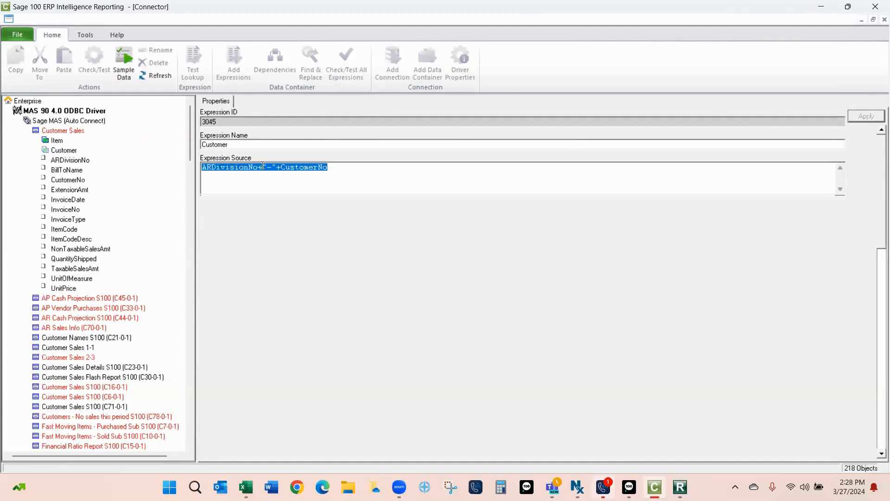
left_click(266, 164)
key("BackSpace")
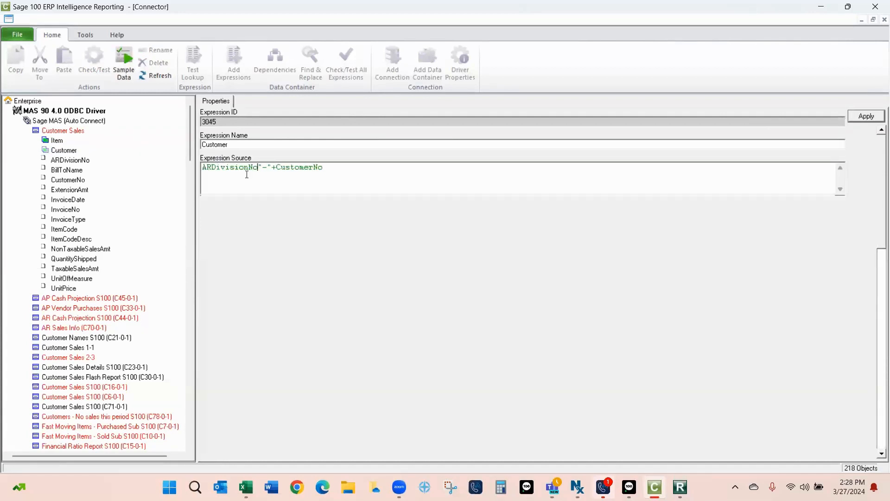
type("&")
key("Delete")
type("&")
left_click(866, 116)
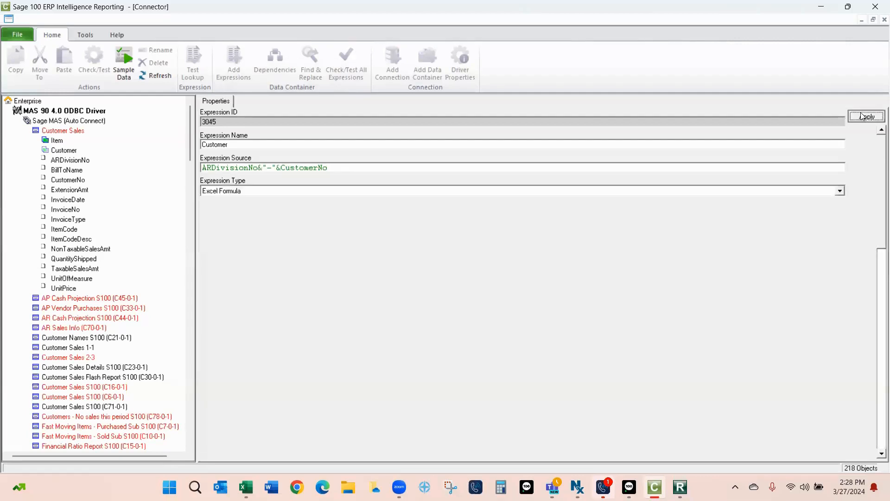
Step: Switch to the Report Manager, run the Customer Sales report and set its starting InvoiceDate to 01 May 2025
left_click(677, 486)
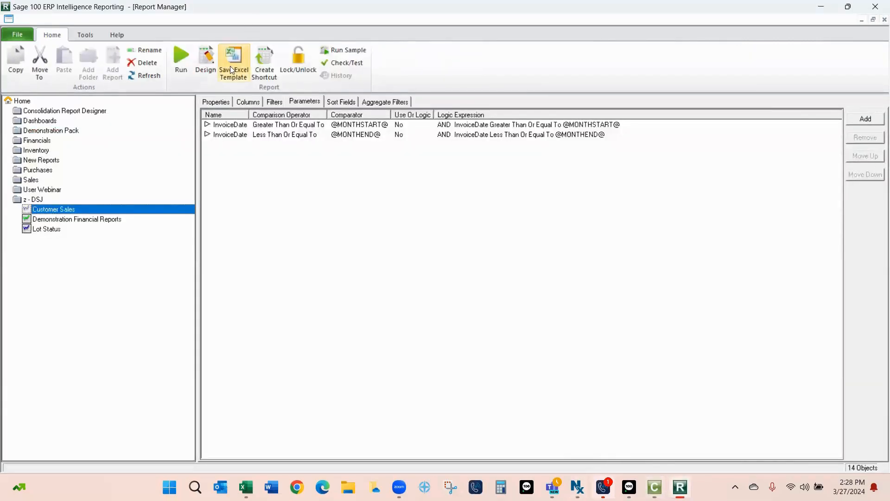
left_click(181, 55)
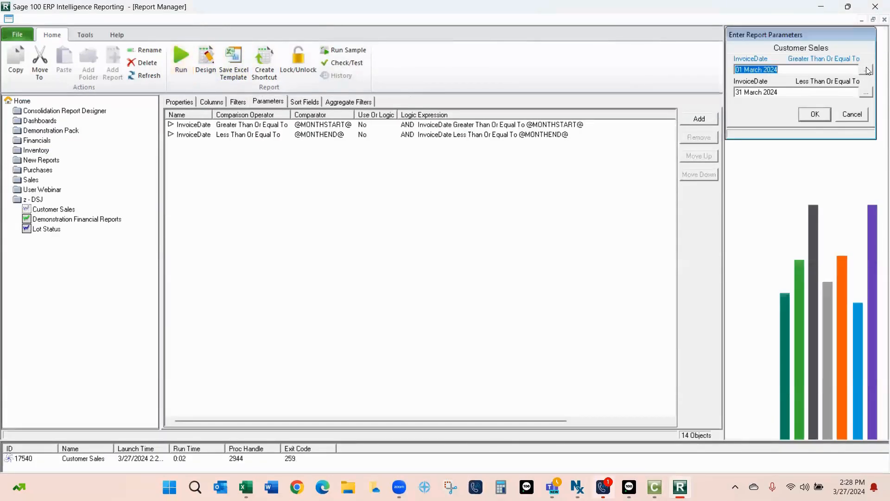
left_click(867, 69)
left_click(797, 47)
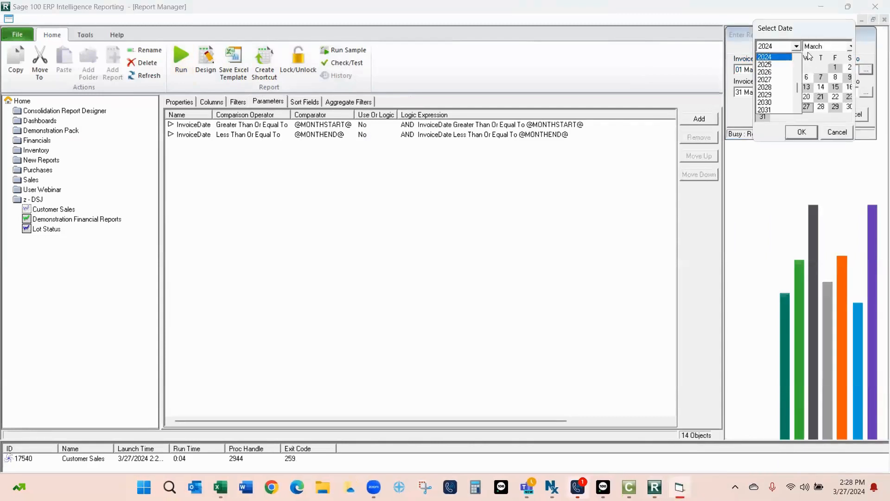
left_click(776, 66)
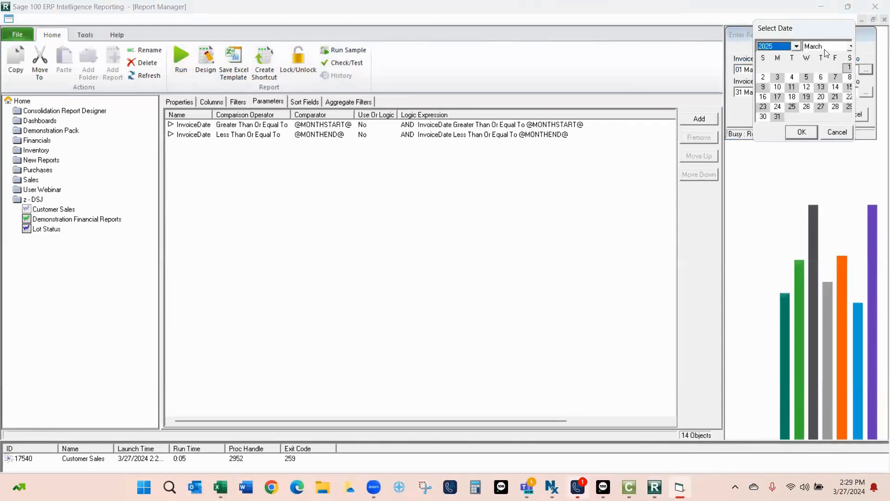
left_click(851, 47)
left_click(812, 74)
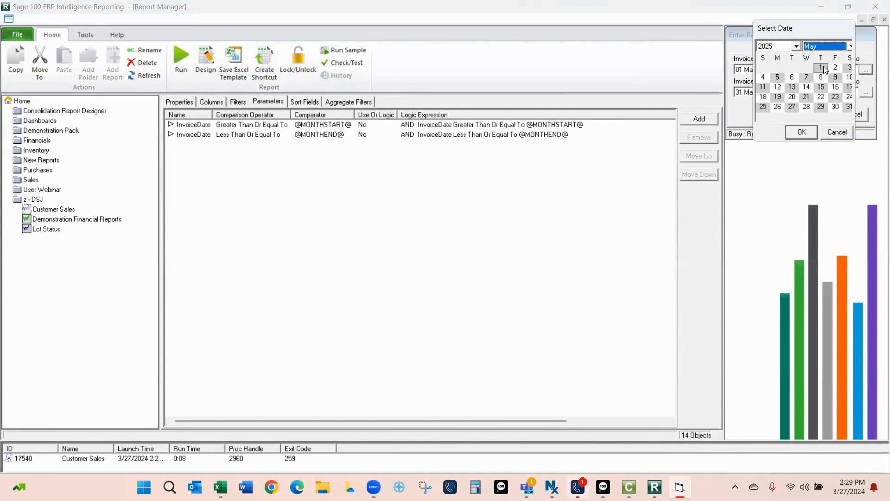
left_click(802, 133)
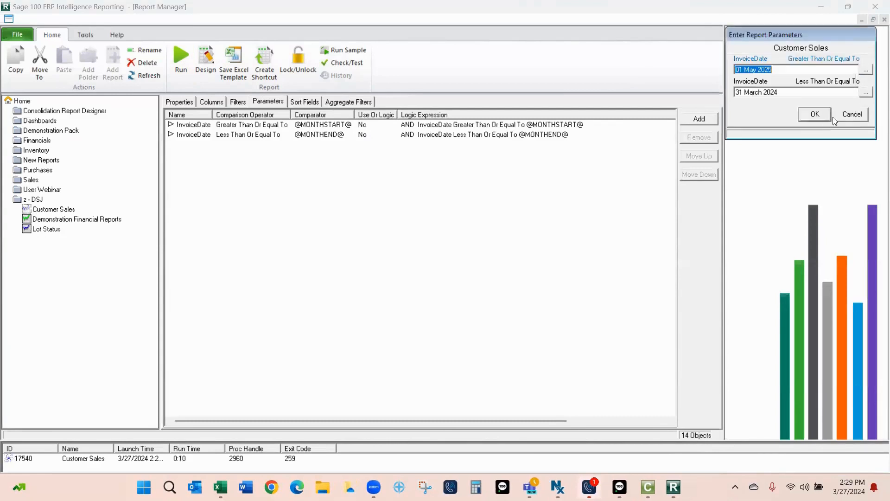
Step: Set the report's ending InvoiceDate to 31 May 2025 and accept the parameters to generate the report
left_click(865, 92)
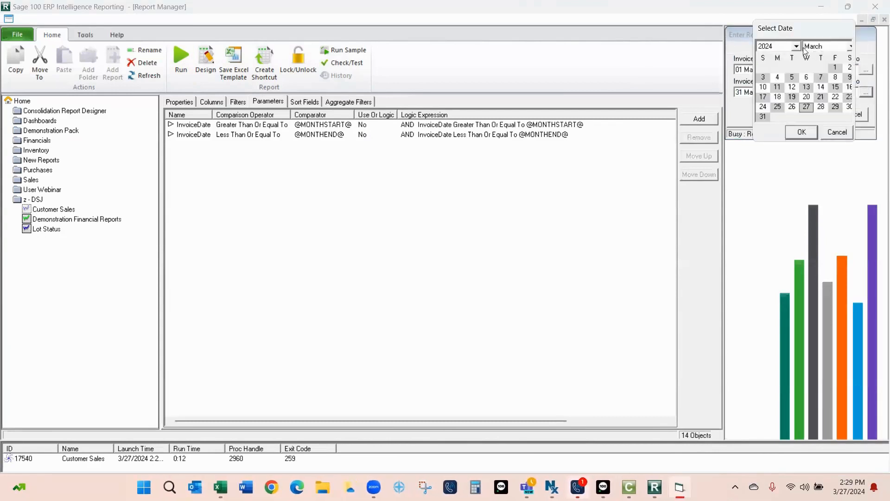
left_click(797, 47)
left_click(784, 65)
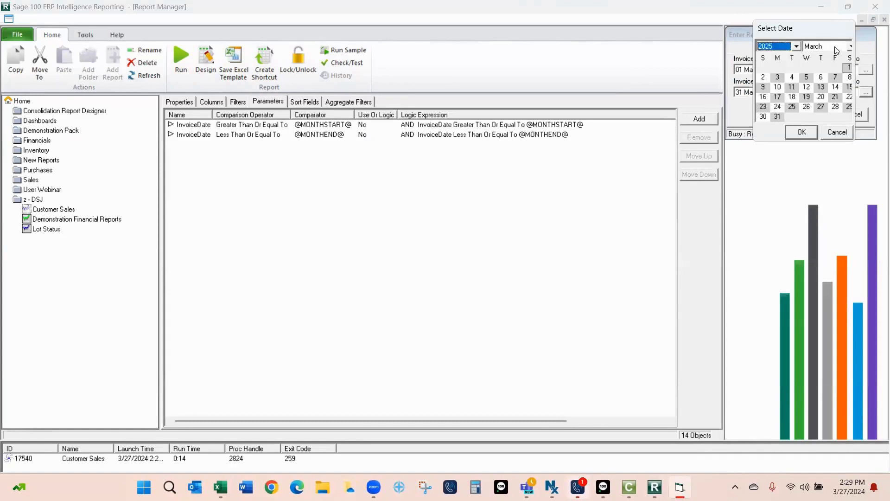
left_click(851, 47)
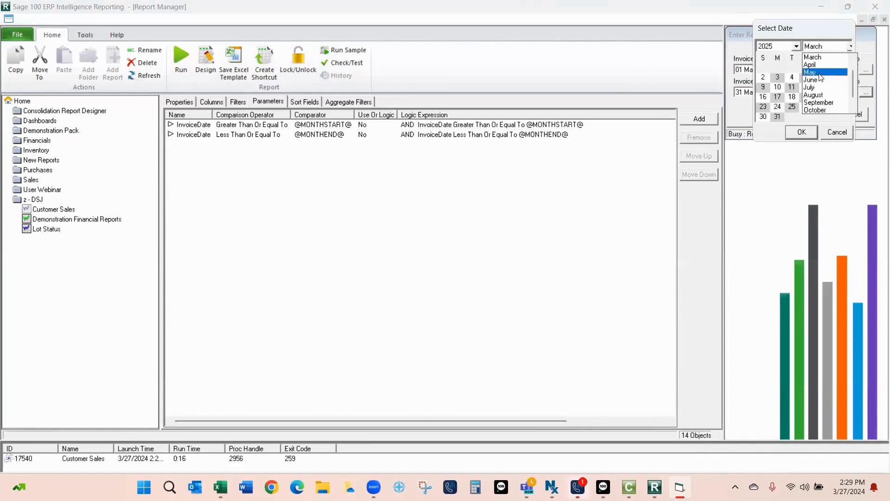
left_click(824, 72)
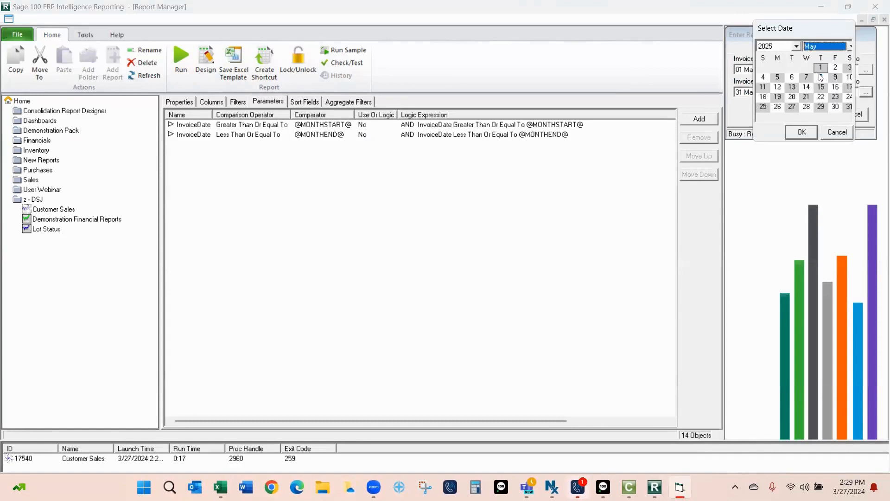
left_click(849, 107)
left_click(802, 132)
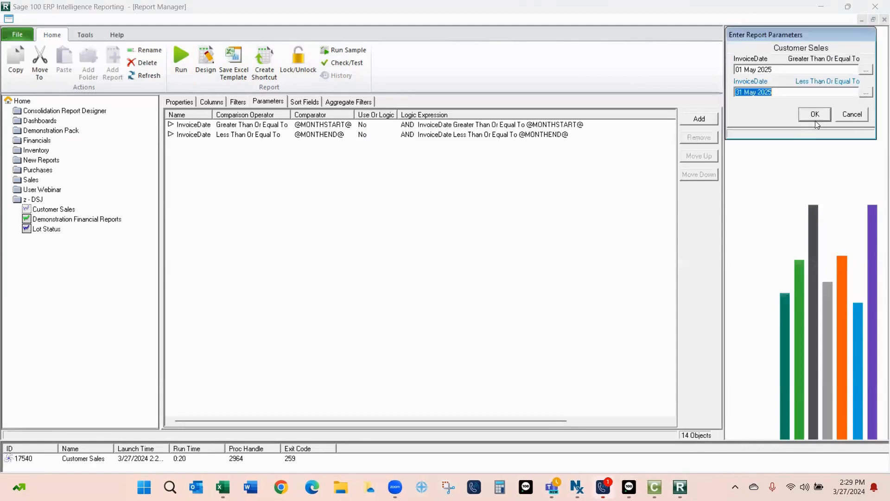
left_click(815, 118)
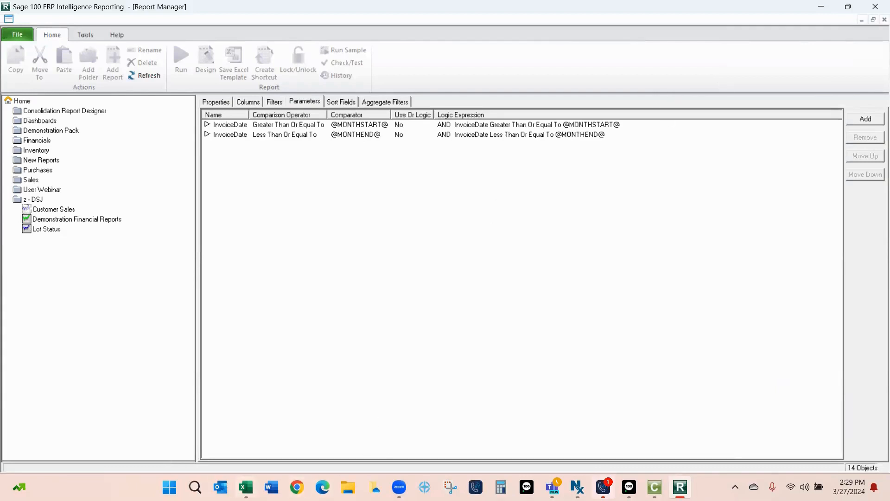
Step: Open the report's output workbook in Excel and widen the Item column on Sheet1
mouse_move(245, 487)
left_click(301, 424)
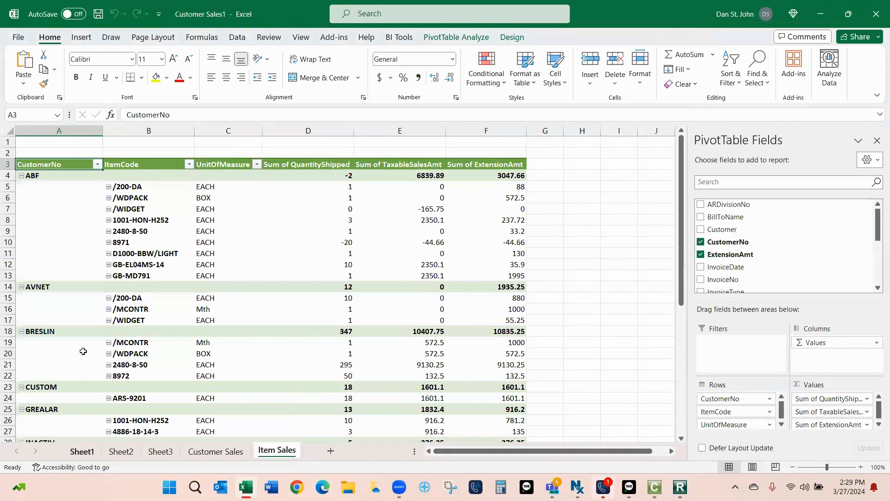
left_click(82, 450)
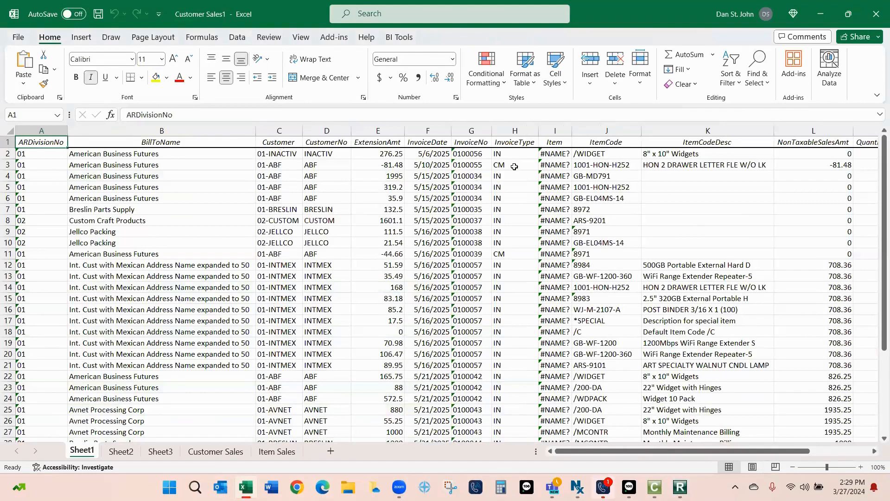
left_click_drag(574, 131, 593, 131)
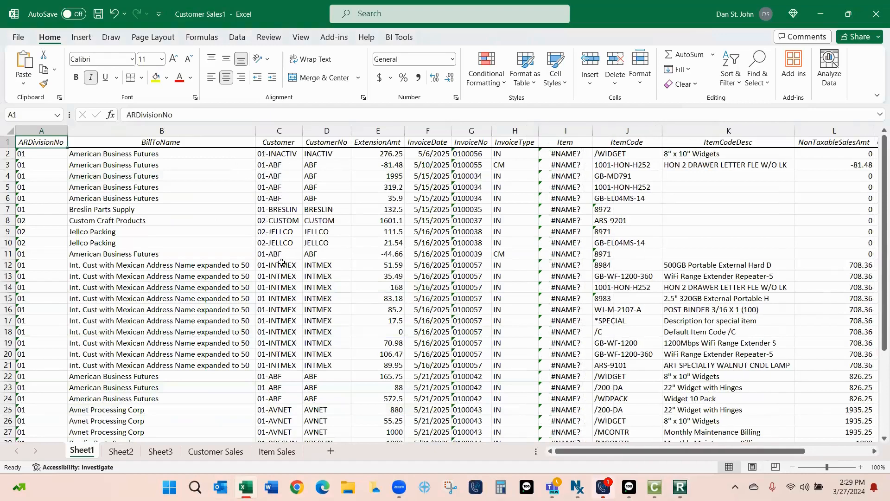
Step: Examine the refreshed PivotTables on the Customer Sales and Item Sales sheets
left_click(217, 451)
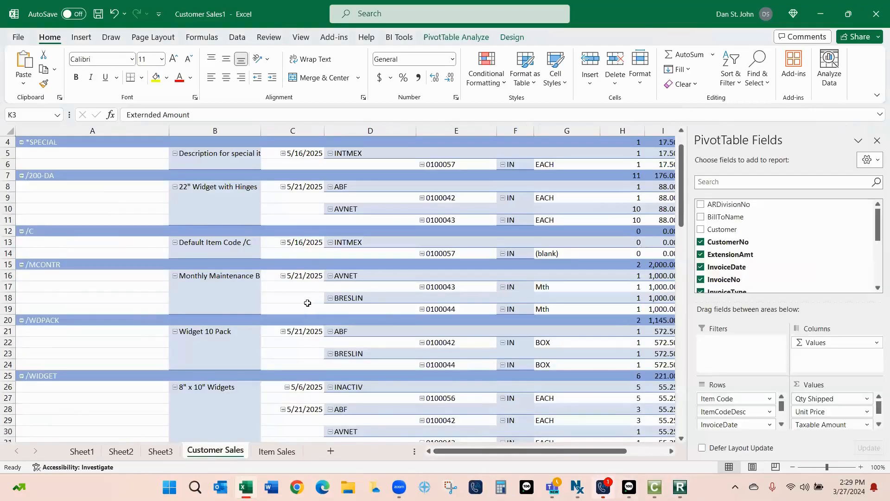
scroll(307, 303, "down", 10)
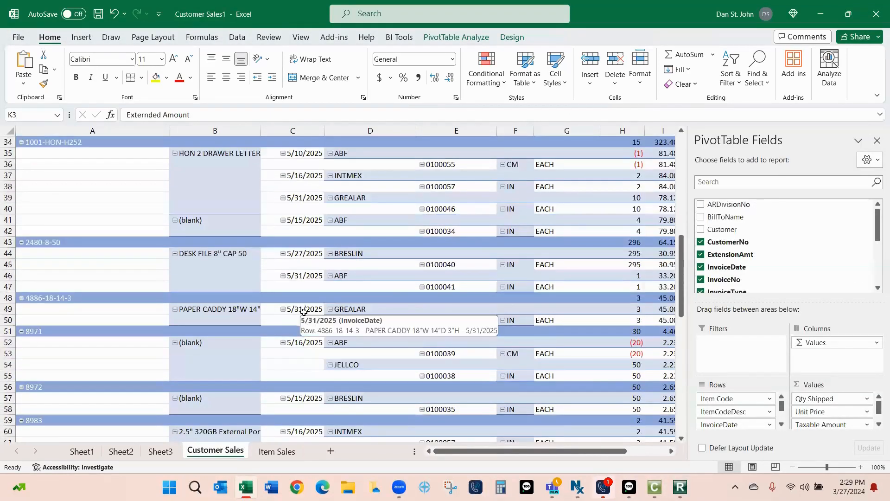
scroll(302, 315, "up", 7)
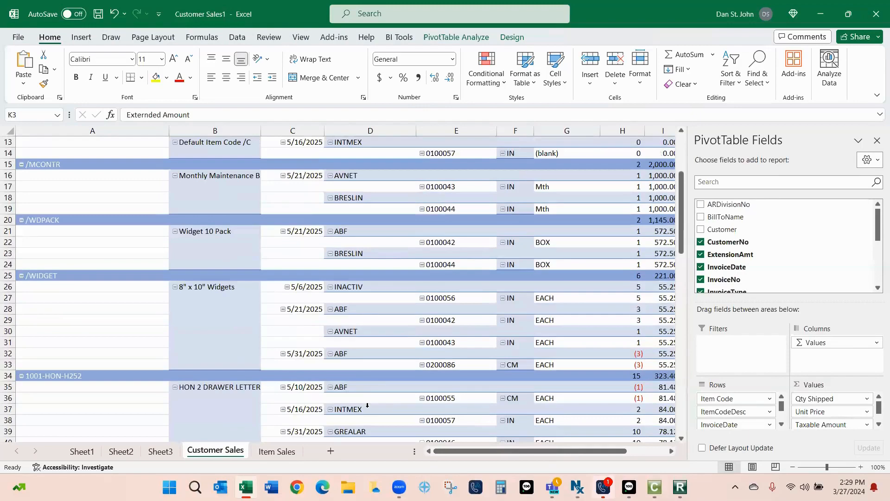
left_click(278, 452)
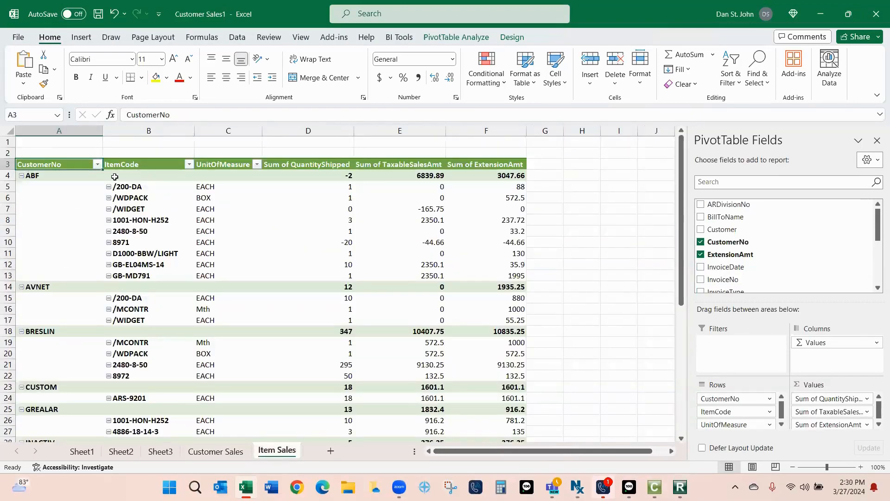
scroll(317, 246, "down", 1)
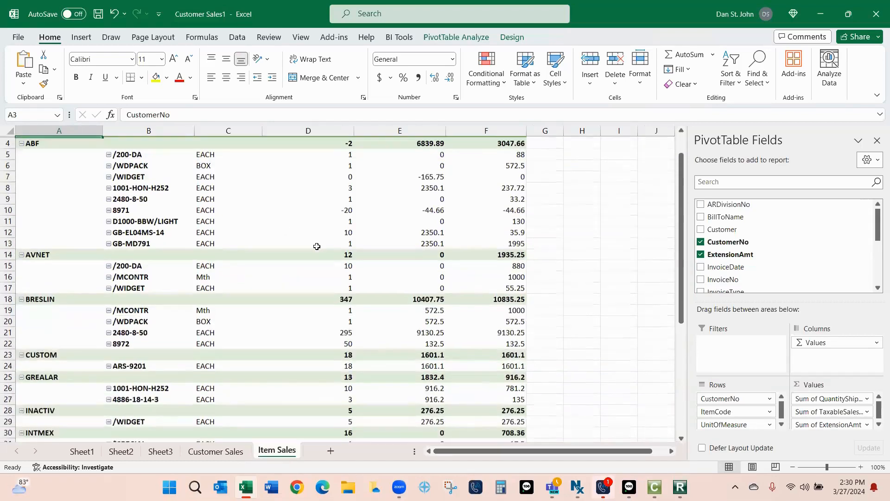
scroll(317, 247, "up", 1)
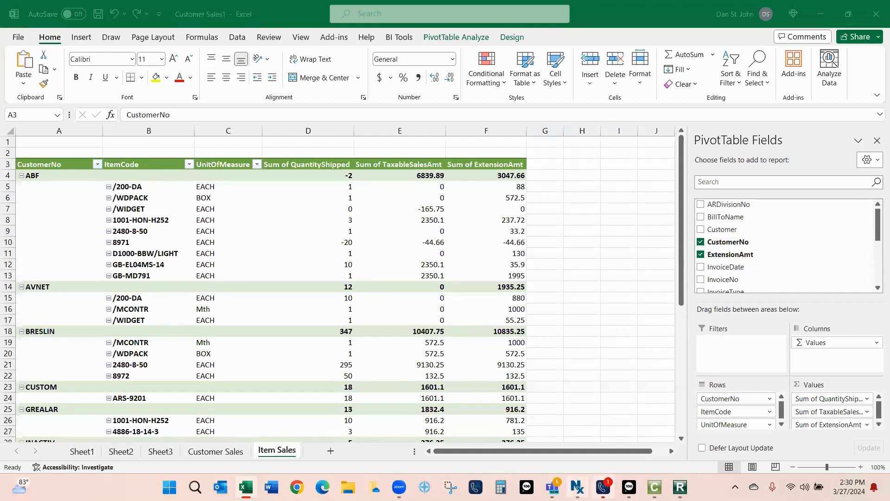
Step: Switch to the Sage Connector, set the Item expression's source to ItemCode&"-"&ItemCodeDesc and apply the change
left_click(655, 487)
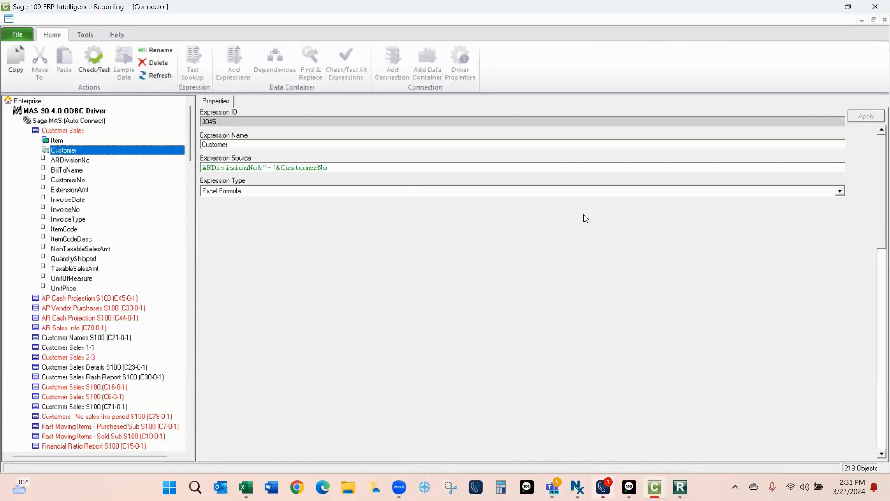
left_click(61, 140)
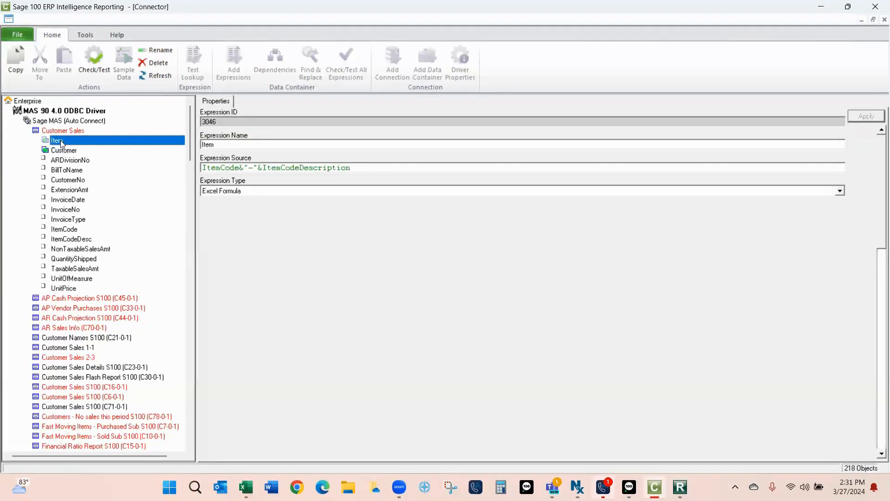
left_click(365, 168)
left_click(366, 168)
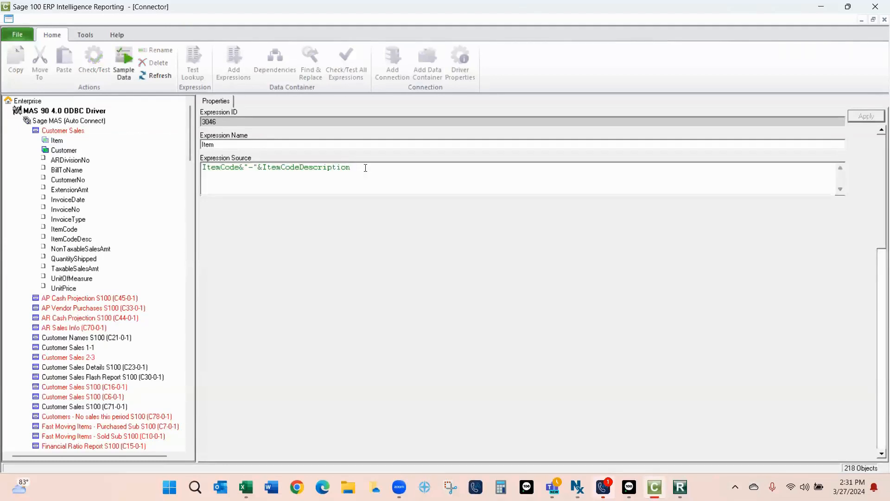
key("BackSpace")
key("BackSpace")
key("BackSpace")
key("BackSpace")
key("BackSpace")
key("BackSpace")
key("BackSpace")
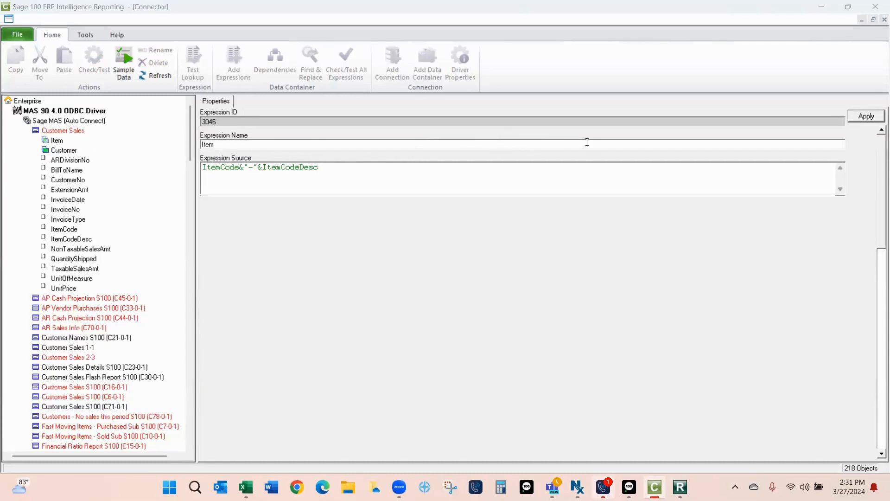
left_click(866, 116)
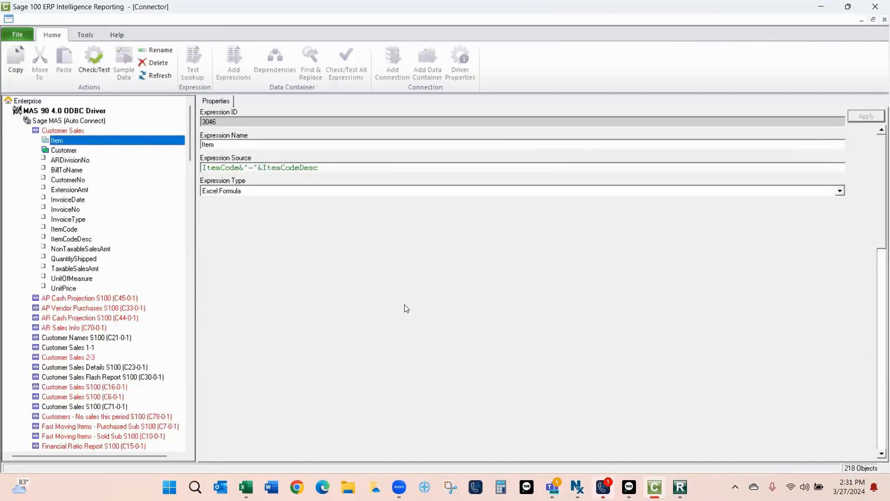